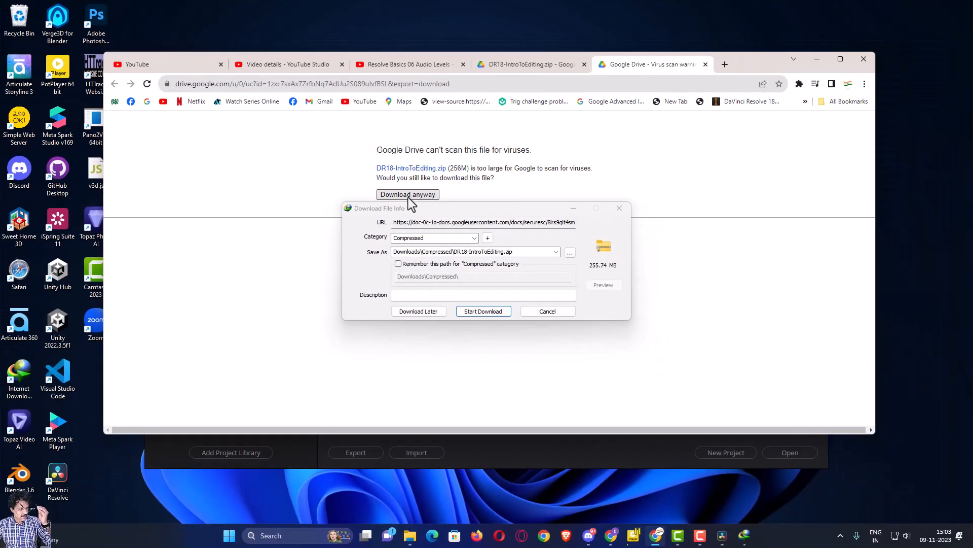
Start downloading DR18-IntroToEditing.zip to the Compressed folder, and open that folder in File Explorer to find the archive.
click(495, 312)
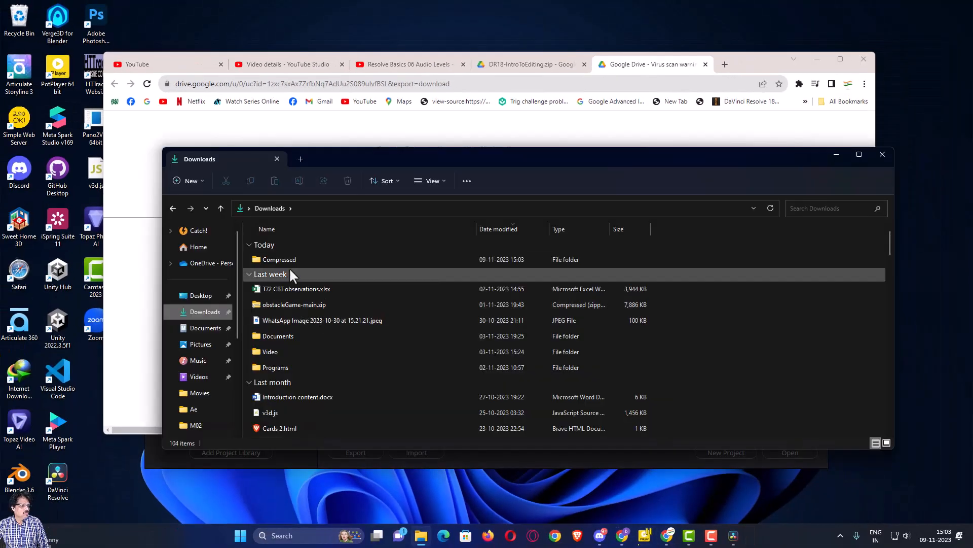
double_click(290, 259)
click(292, 260)
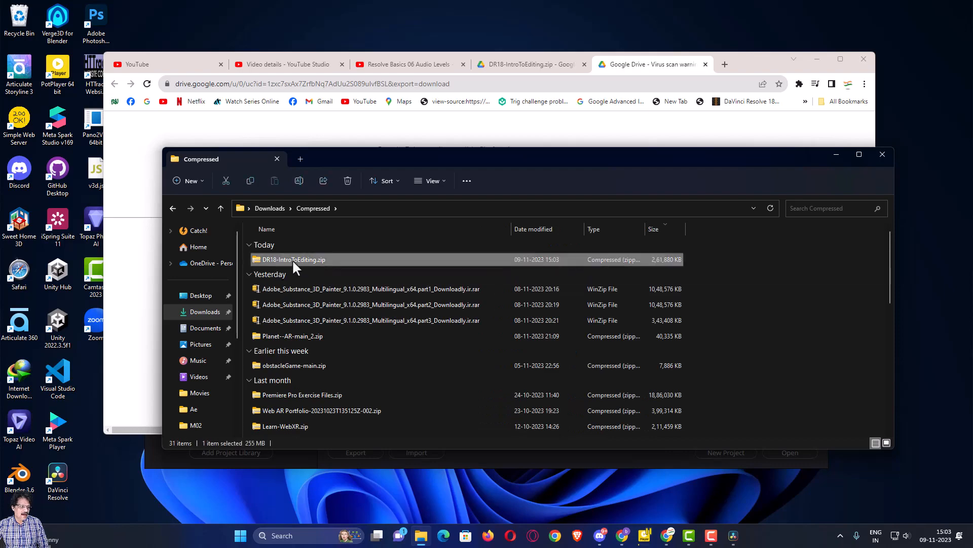
Open the 03_Multicam folder inside the Resolve lessons folder on drive E.
scroll(203, 395, down, 3)
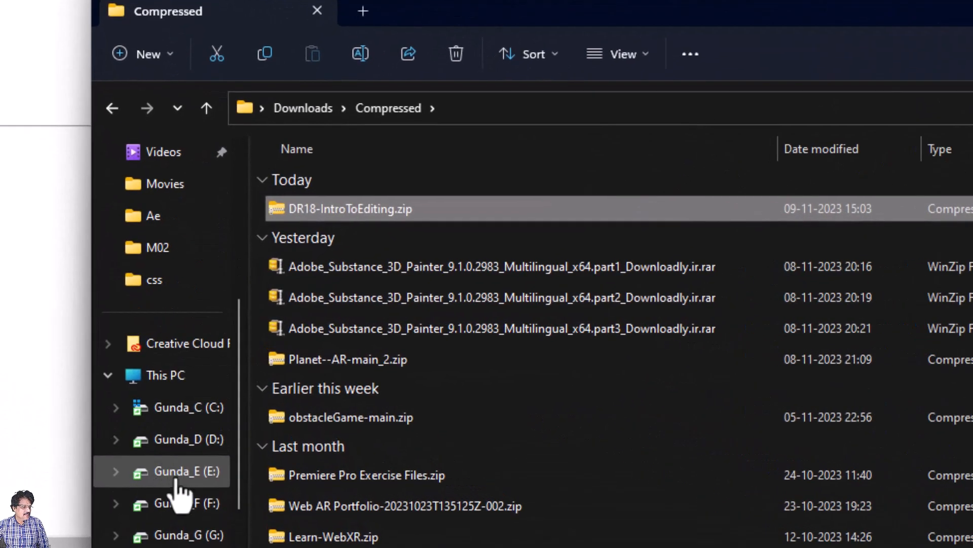
click(176, 477)
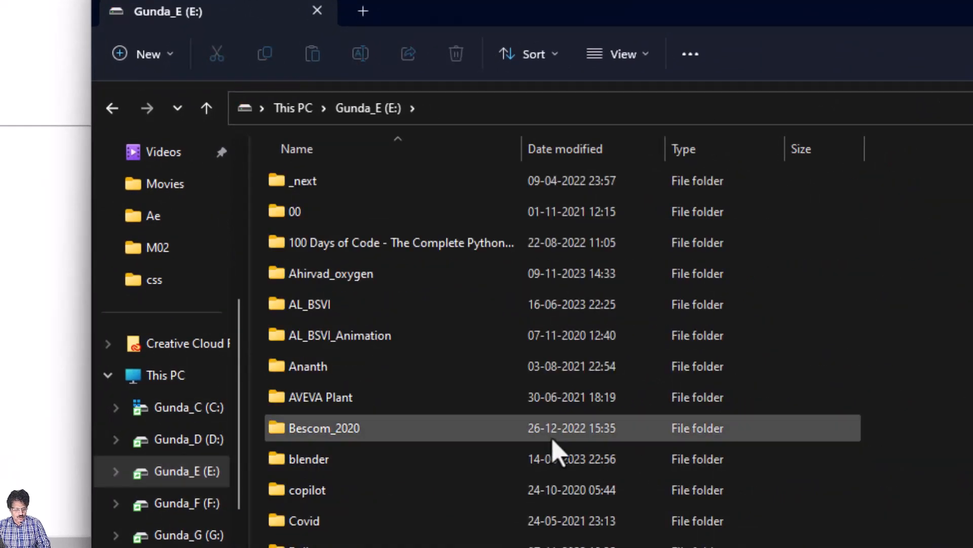
key(s)
double_click(395, 361)
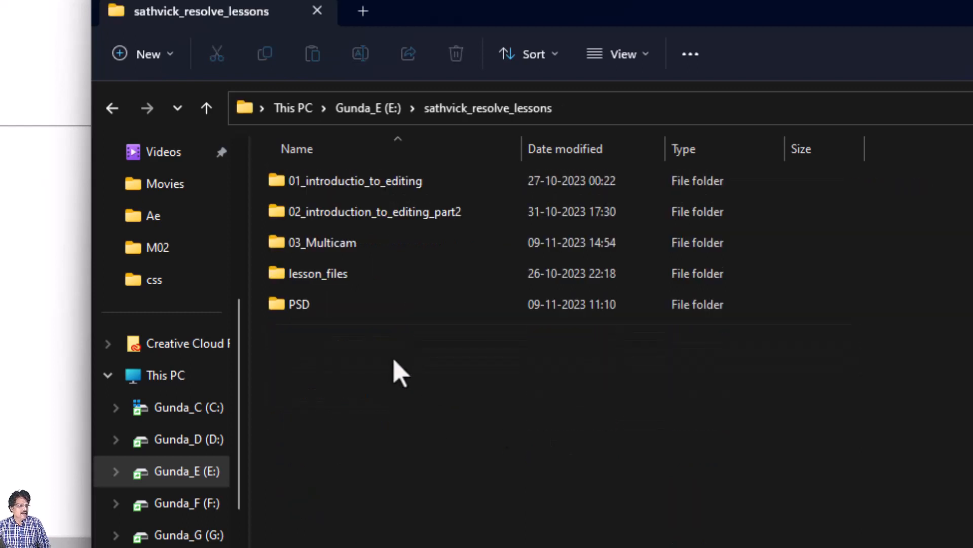
double_click(382, 252)
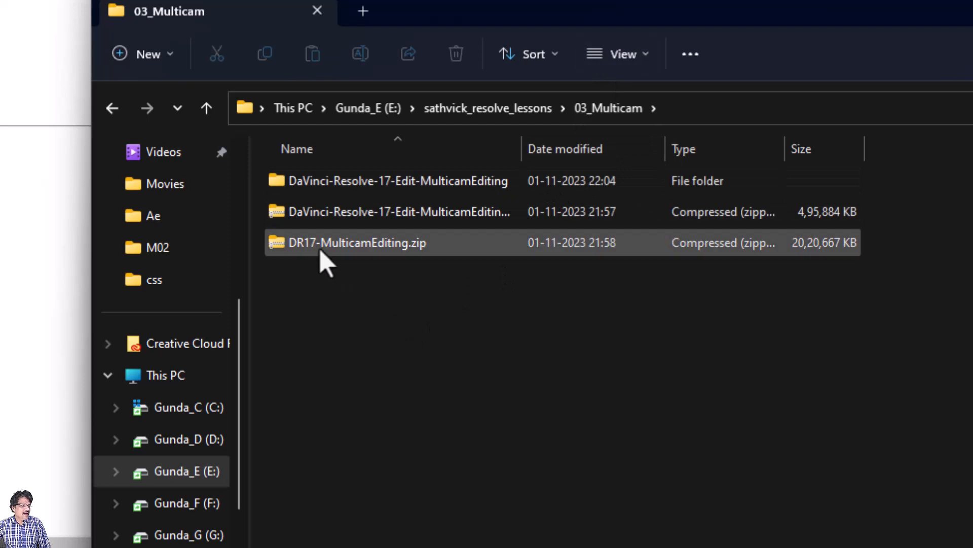
Extract DR17-MulticamEditing.zip with WinRAR into a DR17-MulticamEditing folder beside it, and open the extracted folder.
click(339, 251)
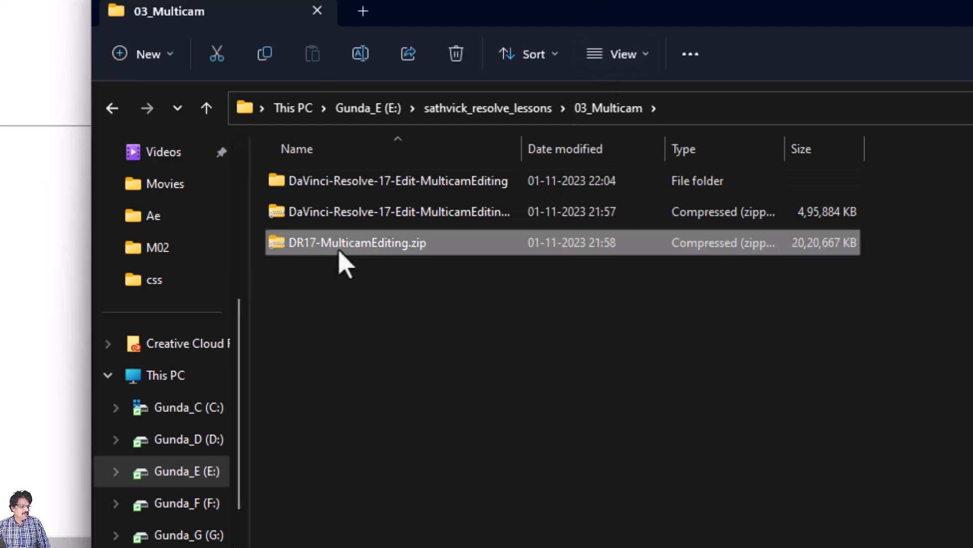
key(F2)
click(276, 250)
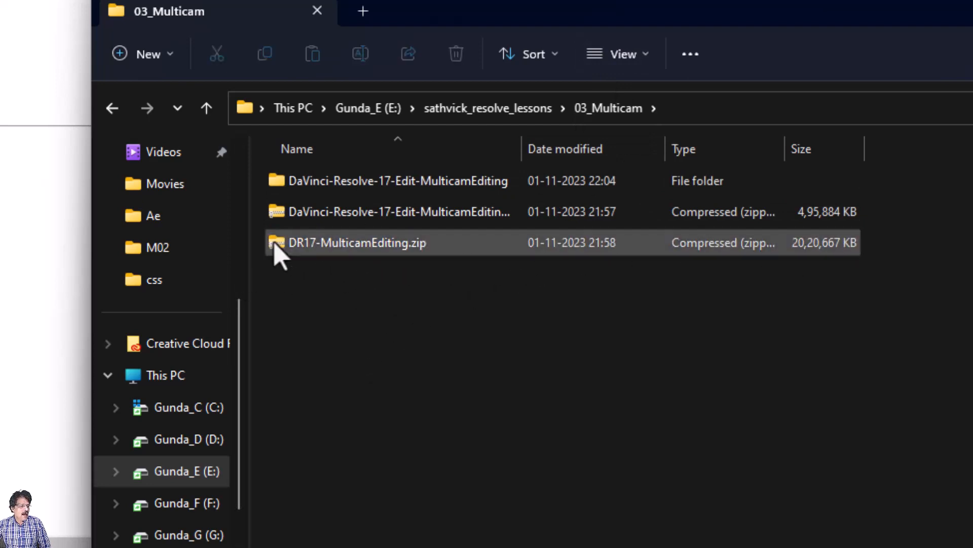
right_click(279, 251)
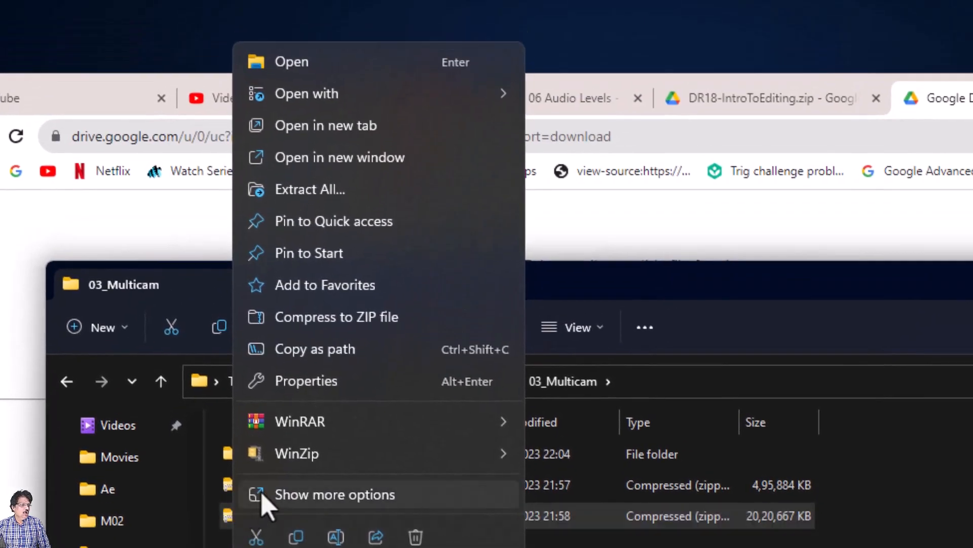
mouse_move(348, 427)
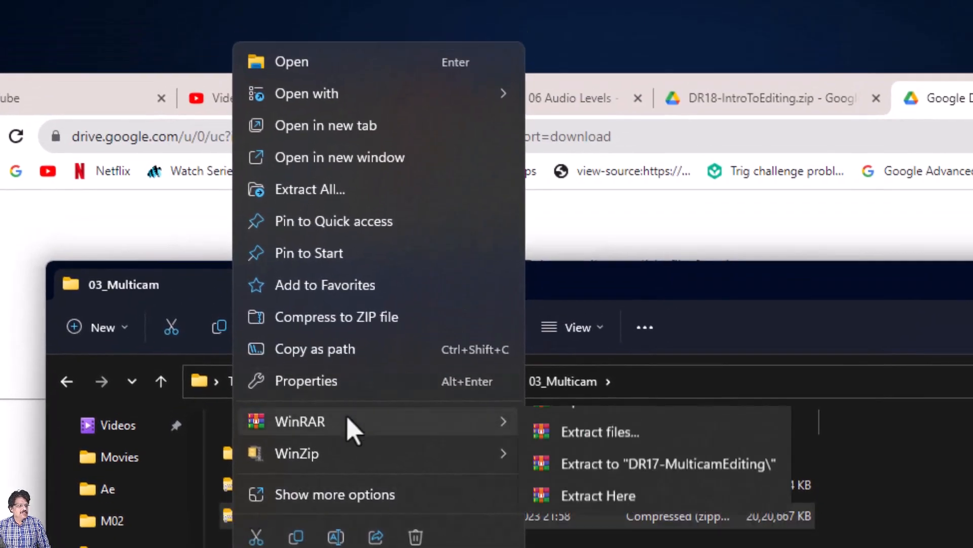
click(547, 455)
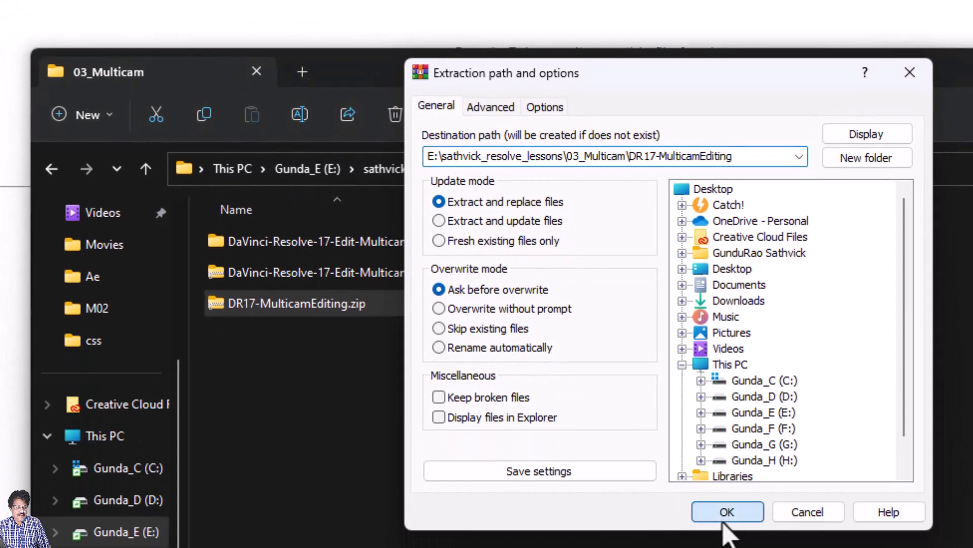
click(728, 510)
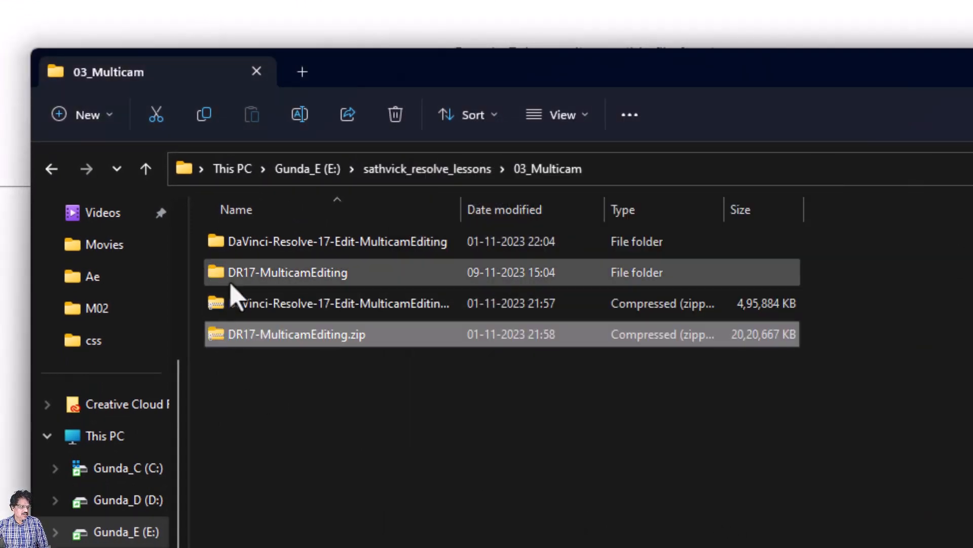
double_click(241, 272)
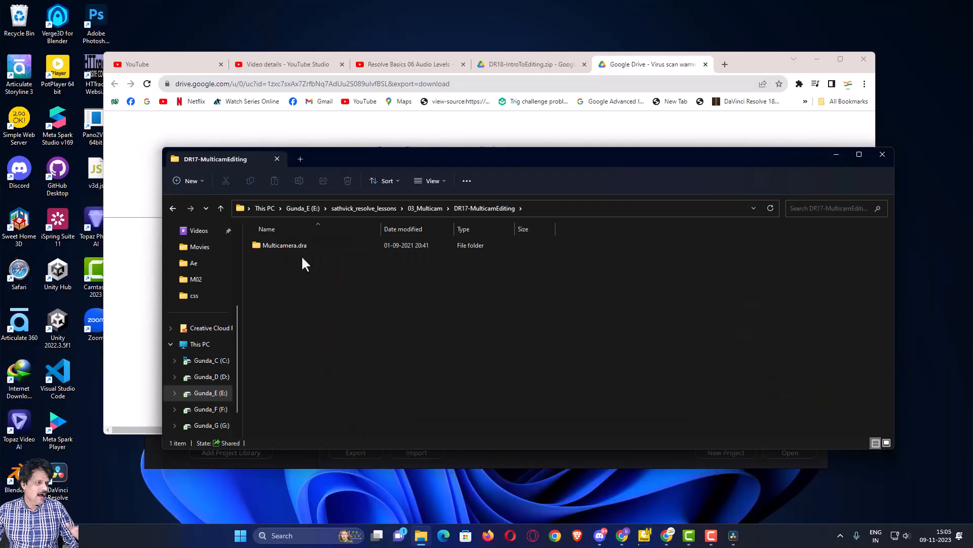
Switch to DaVinci Resolve and start exporting a project archive of the Age of Airplanes Trailer2 project.
click(733, 535)
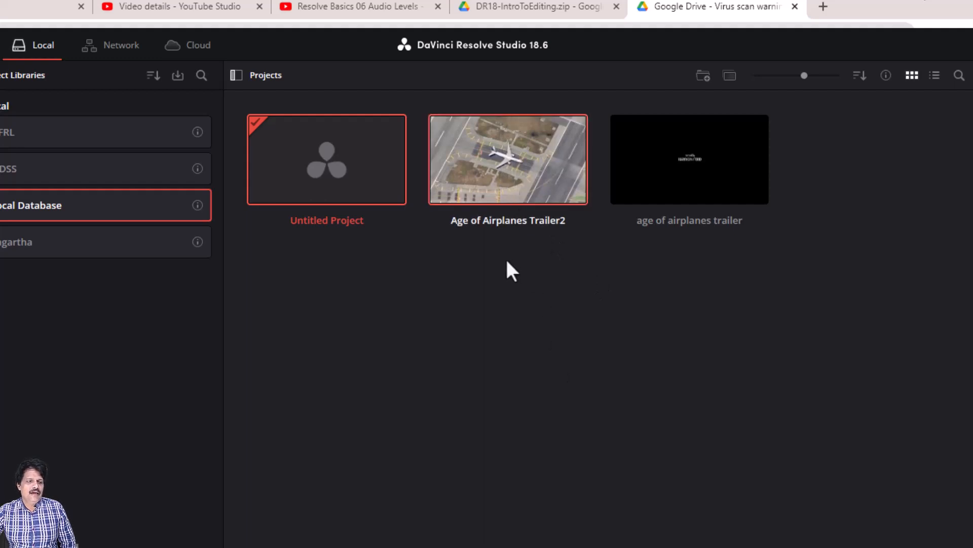
click(504, 146)
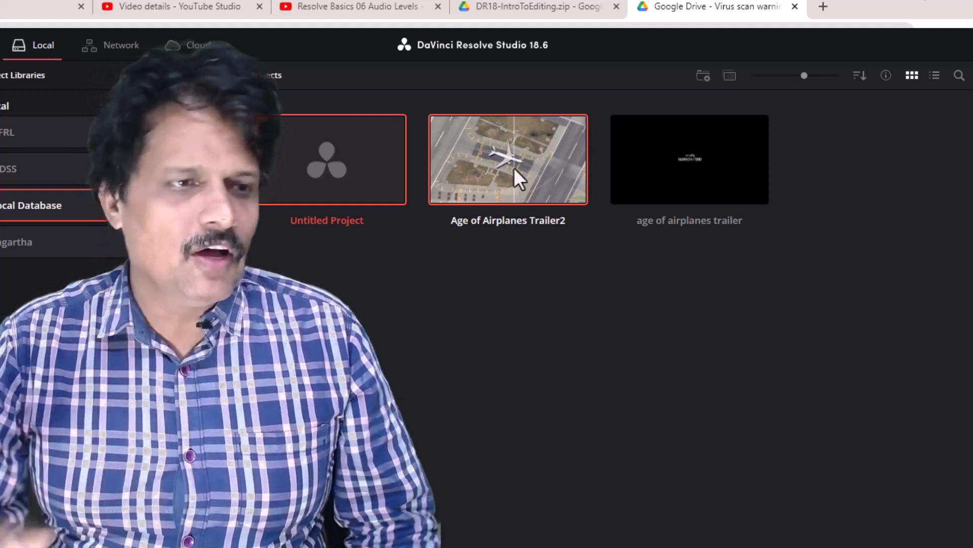
right_click(514, 168)
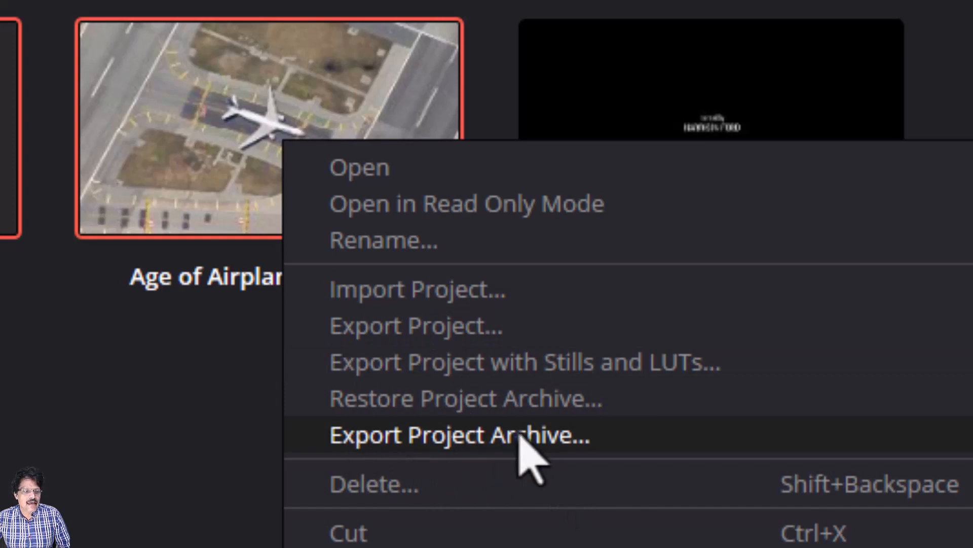
click(487, 446)
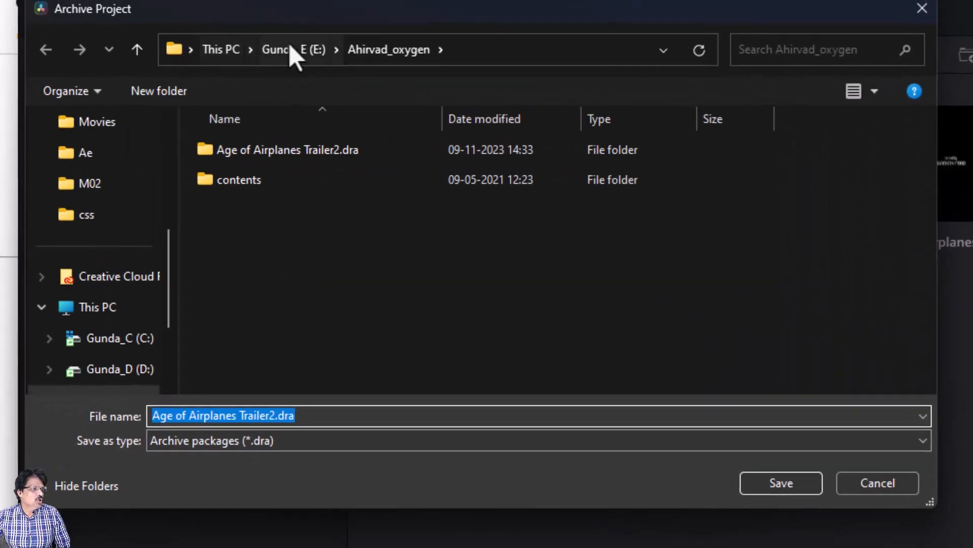
Choose the 02_introduction_to_editing_part2 folder, inside the Resolve lessons folder on drive E, as the archive destination.
click(290, 46)
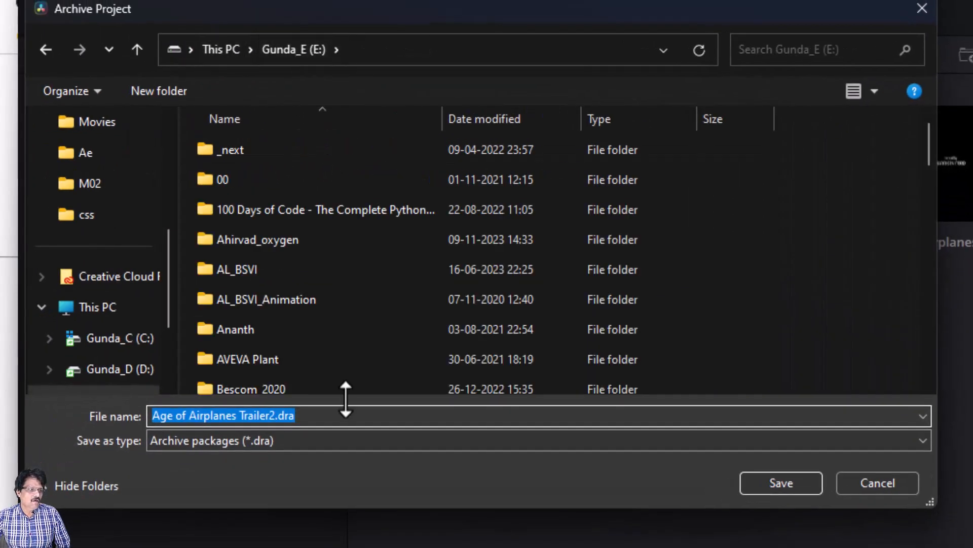
text(sa)
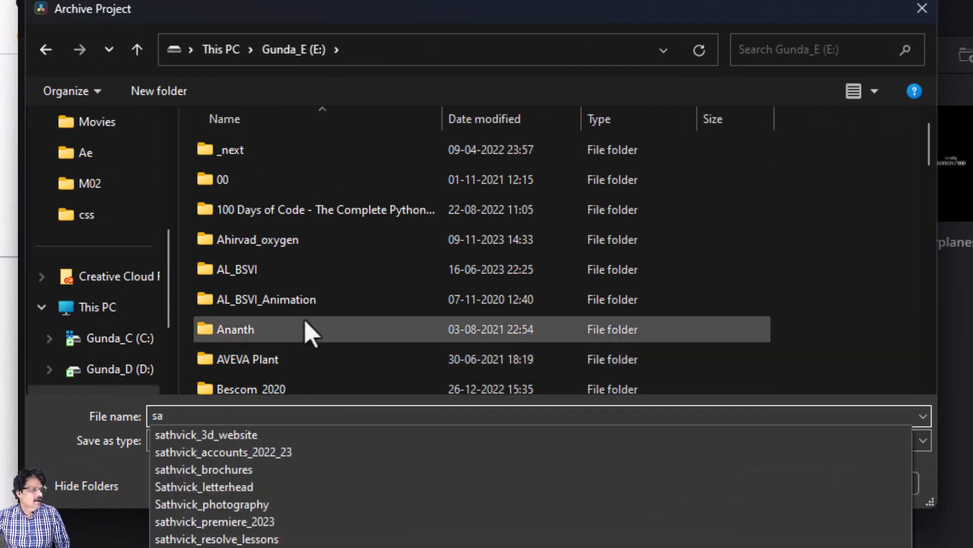
click(304, 301)
key(s)
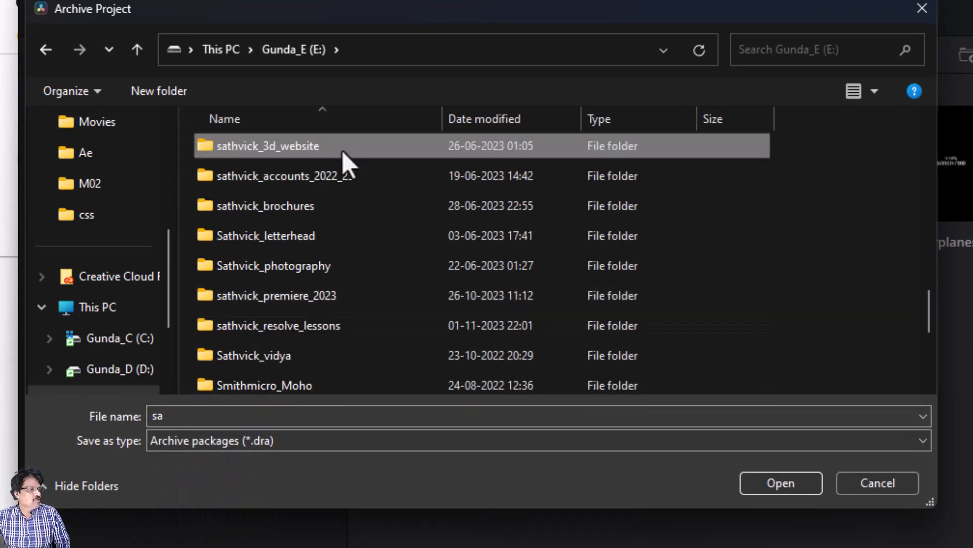
double_click(312, 329)
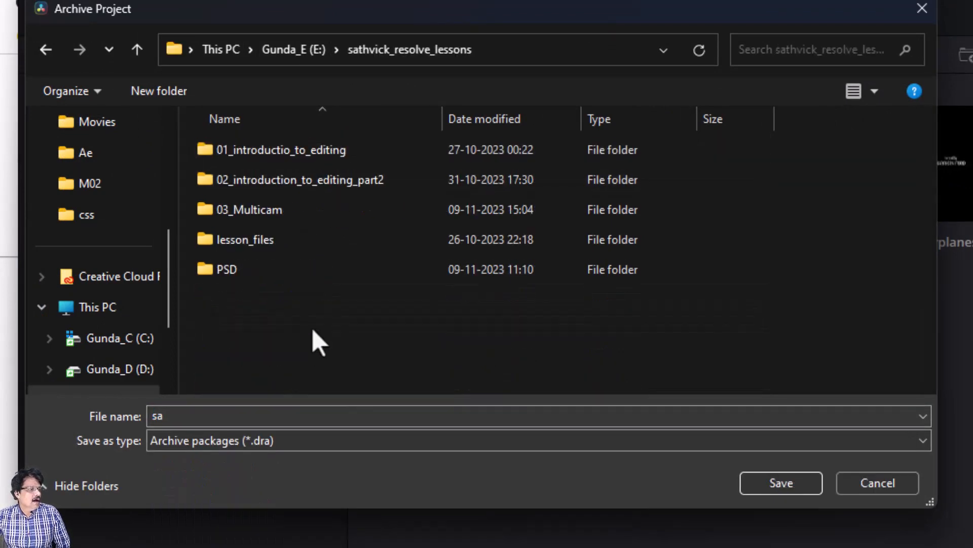
double_click(306, 192)
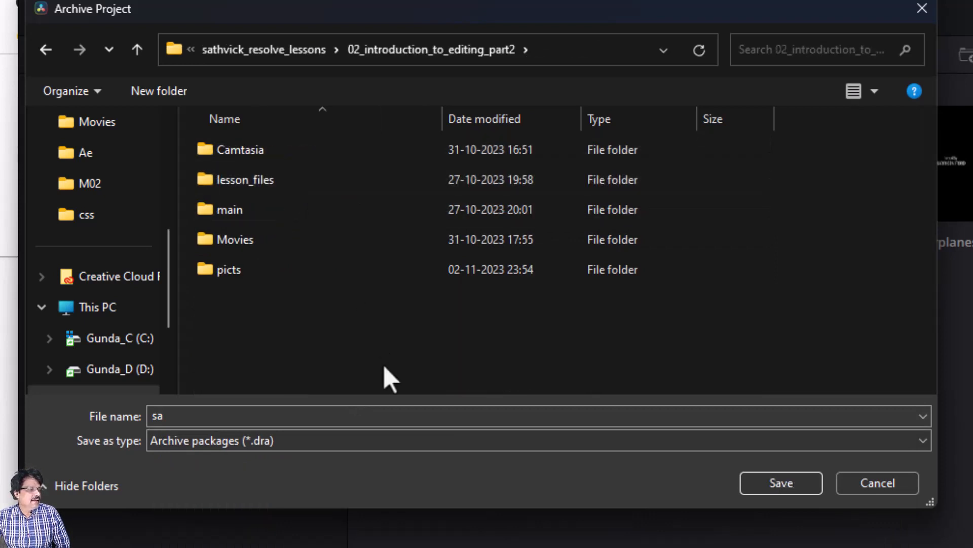
Name the archive airplane_trailer and export it with Media Files included, without render cache or proxy media.
click(196, 419)
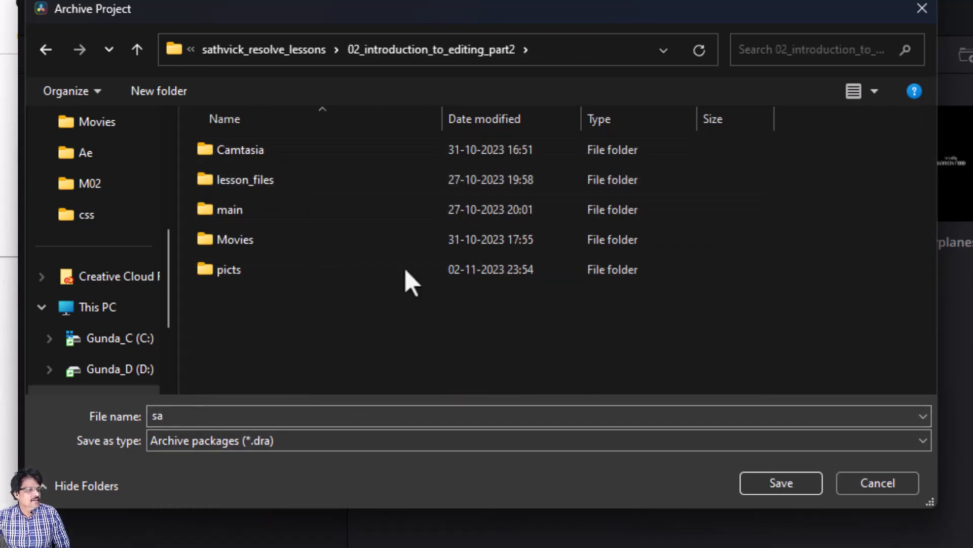
double_click(201, 416)
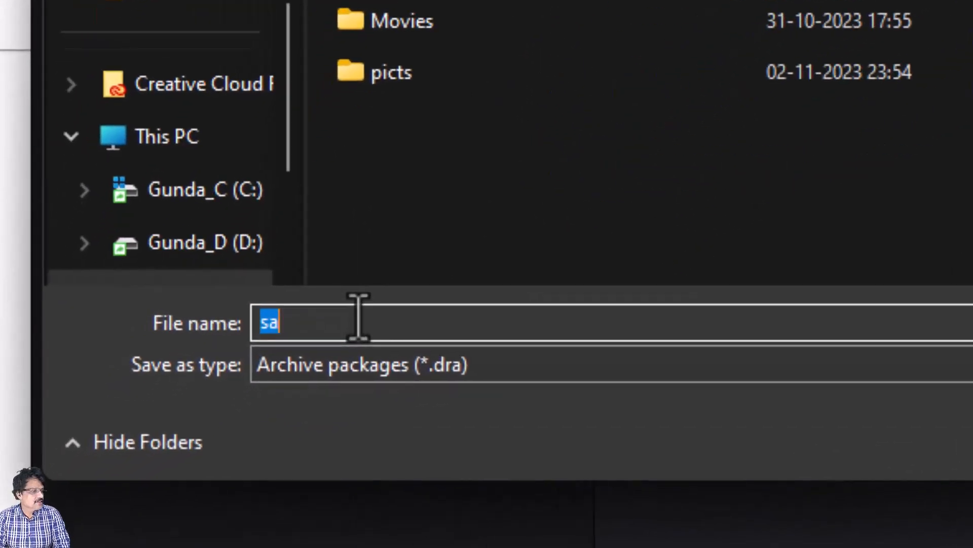
text(airplane_trailer)
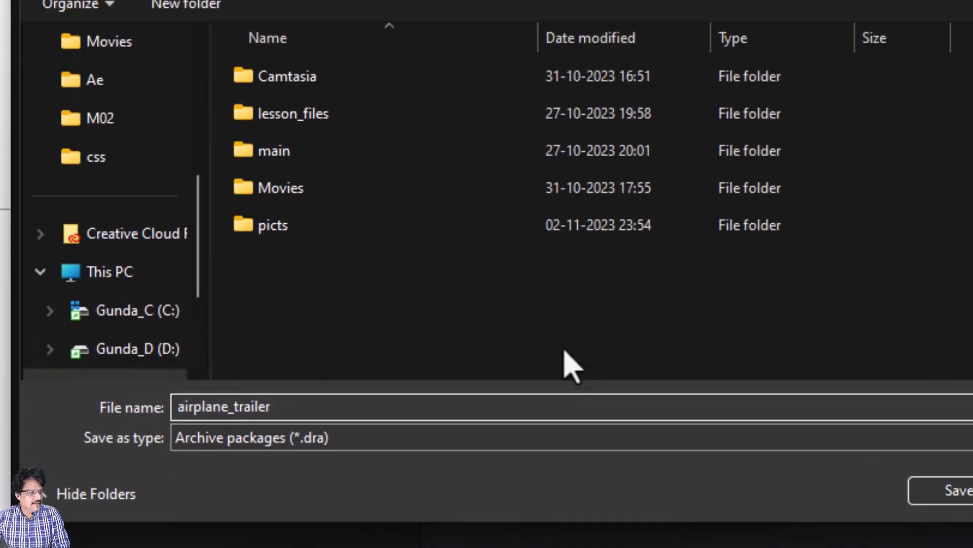
click(832, 510)
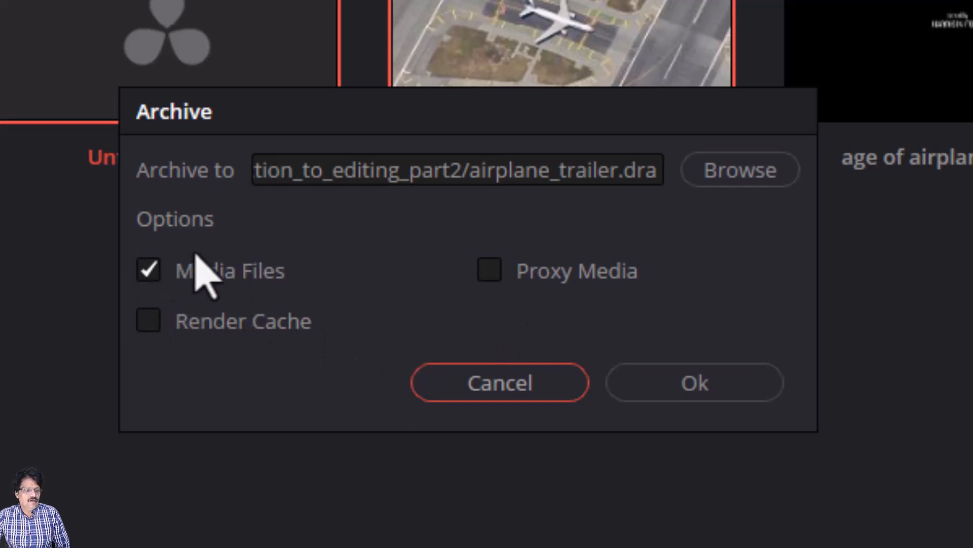
click(704, 397)
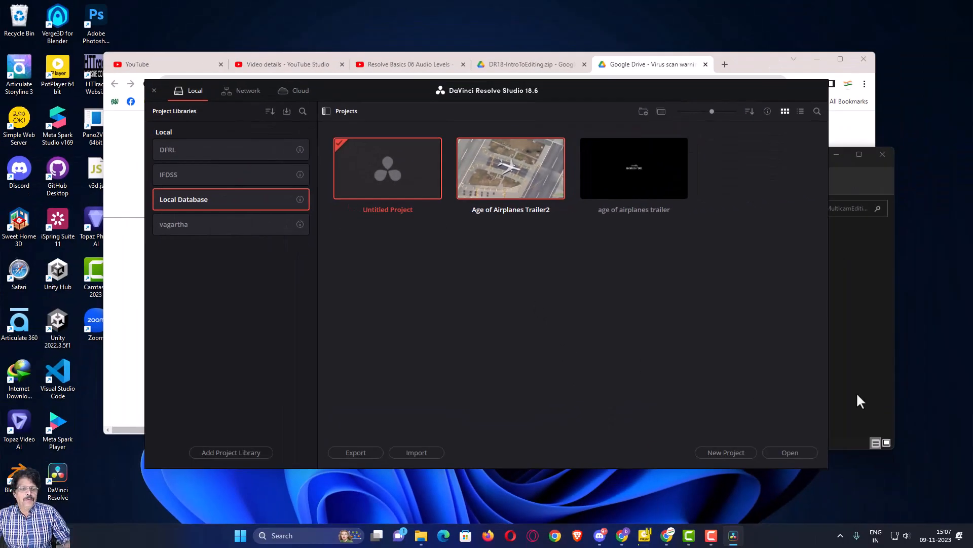
Switch to File Explorer and open the 02_introduction_to_editing_part2 folder in the Resolve lessons folder.
click(887, 332)
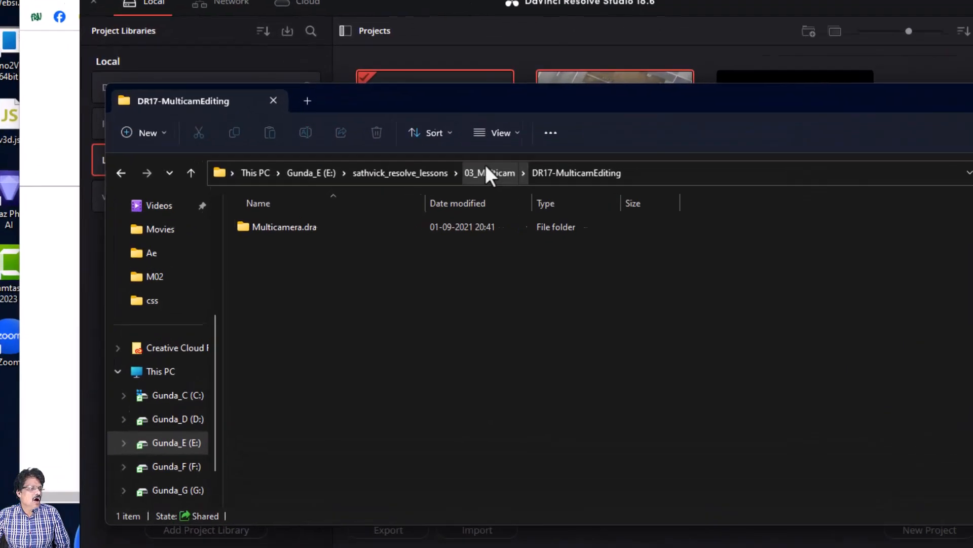
click(424, 174)
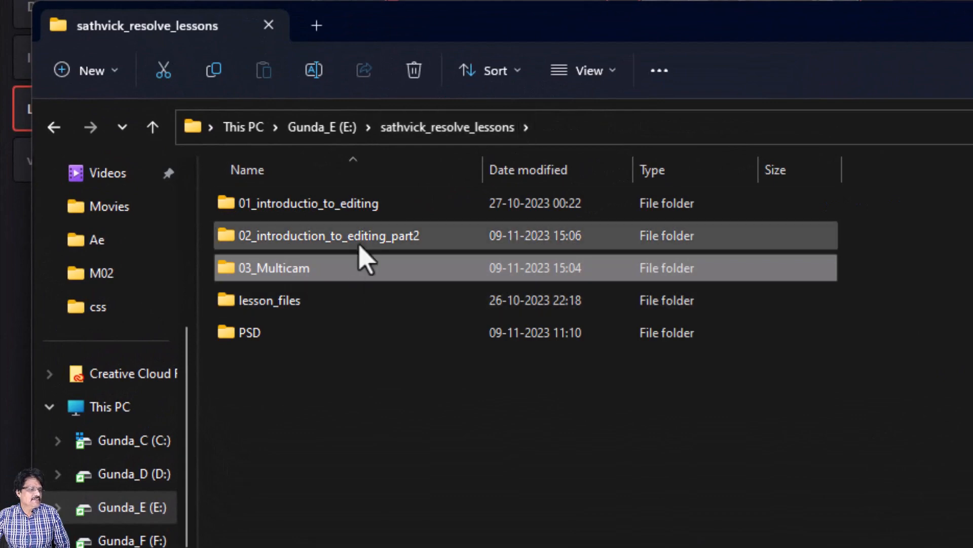
double_click(358, 214)
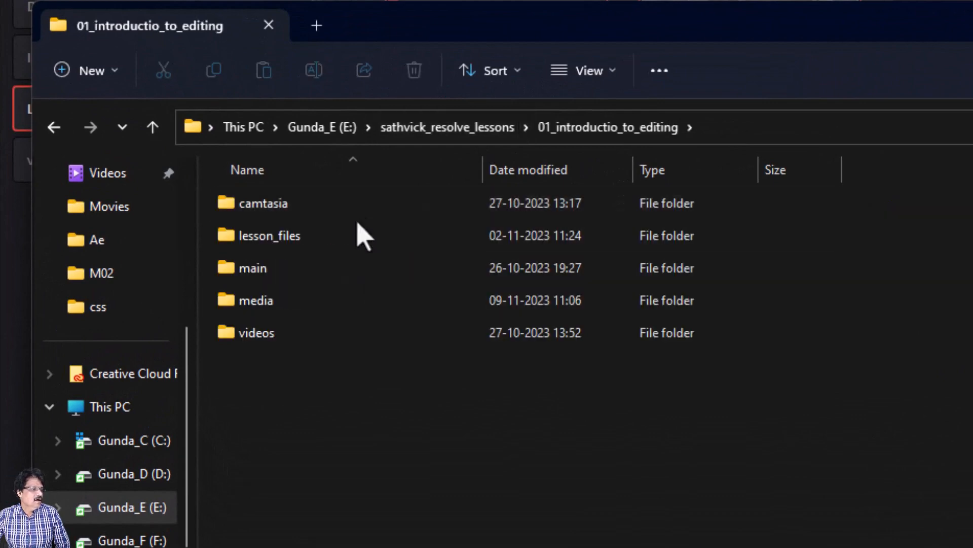
click(495, 129)
double_click(385, 238)
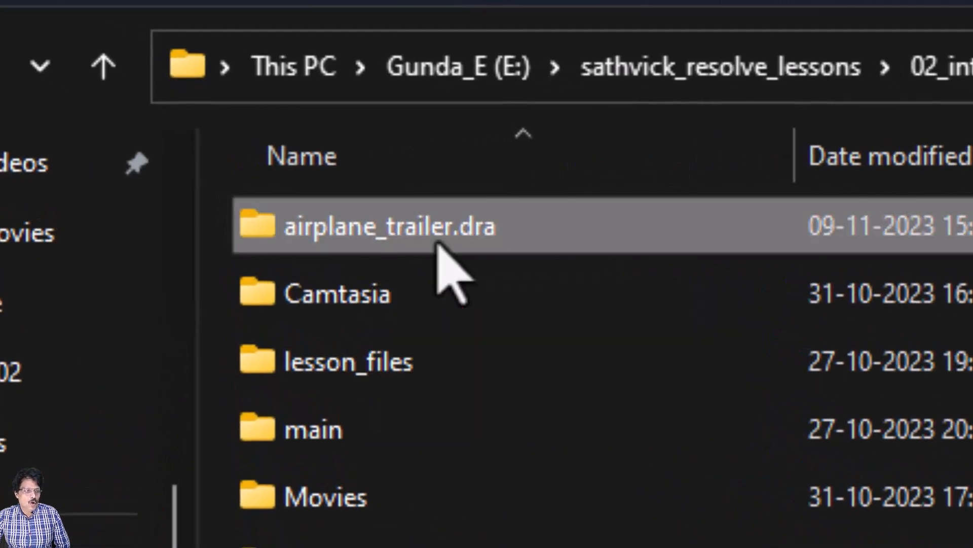
Inspect the contents of the exported airplane_trailer.dra archive folder and its MediaFiles subfolder.
double_click(439, 245)
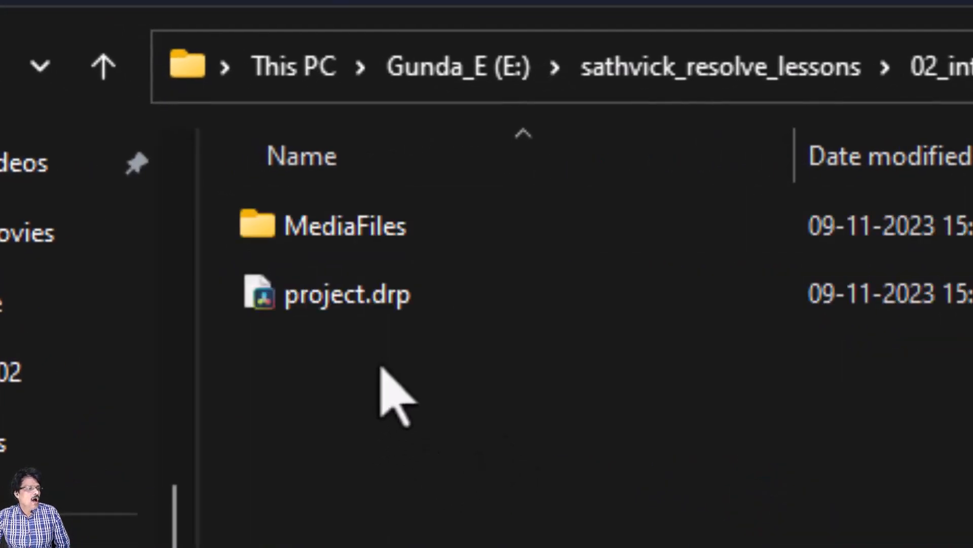
mouse_move(405, 320)
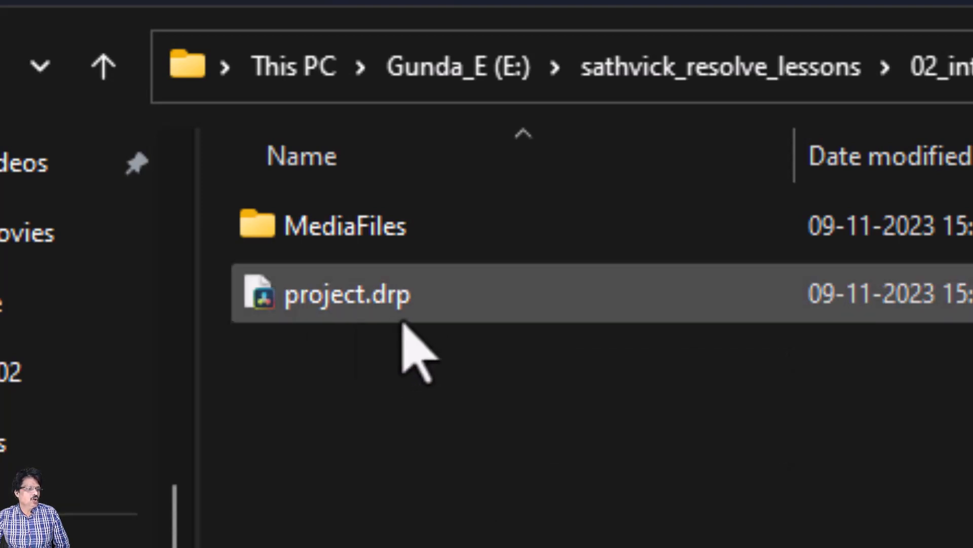
click(372, 245)
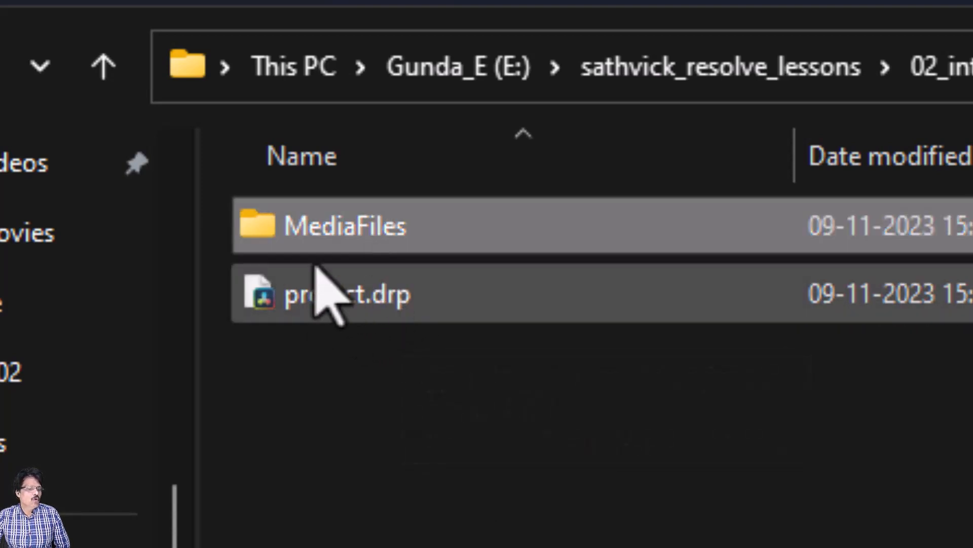
double_click(391, 224)
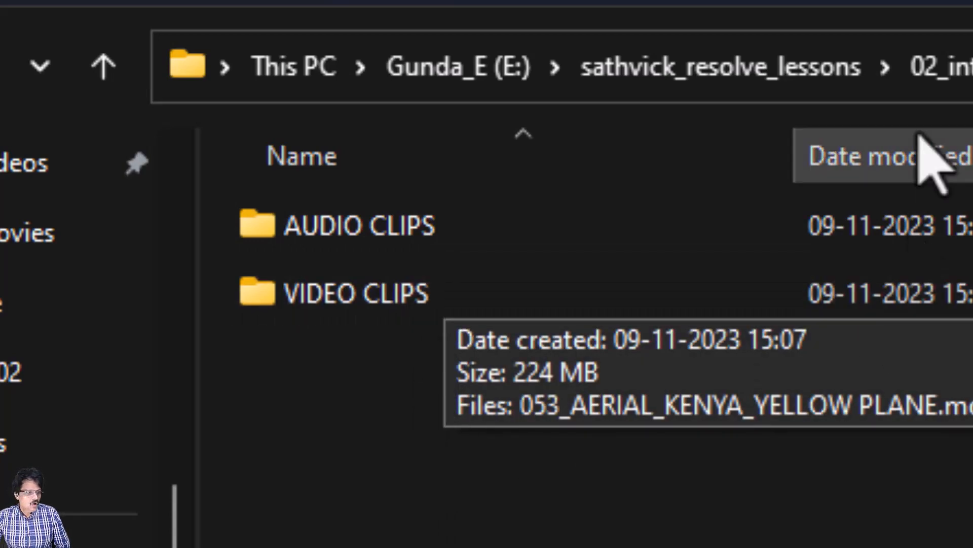
Browse 03_Multicam > DR17-MulticamEditing and inspect the contents of the Multicamera.dra folder and its MediaFiles subfolder.
click(822, 71)
double_click(508, 384)
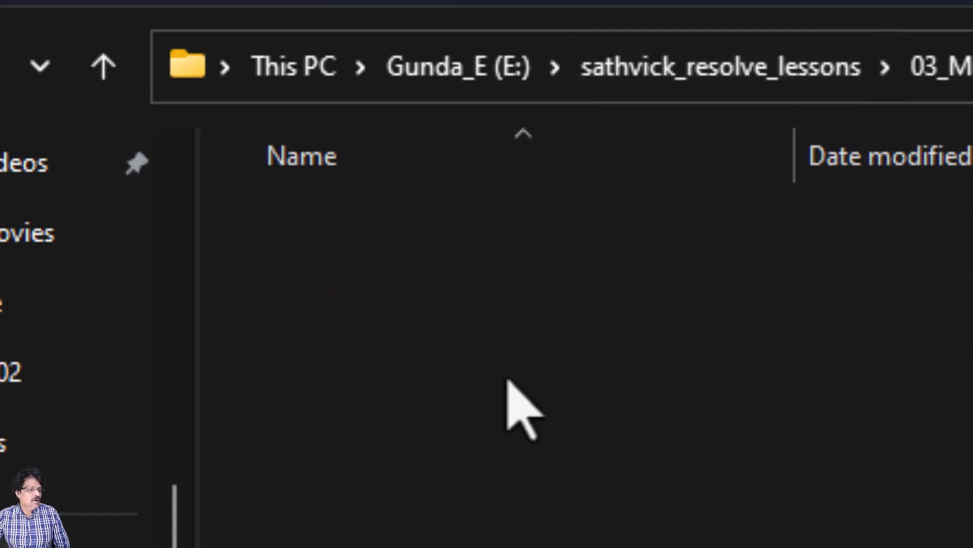
double_click(504, 310)
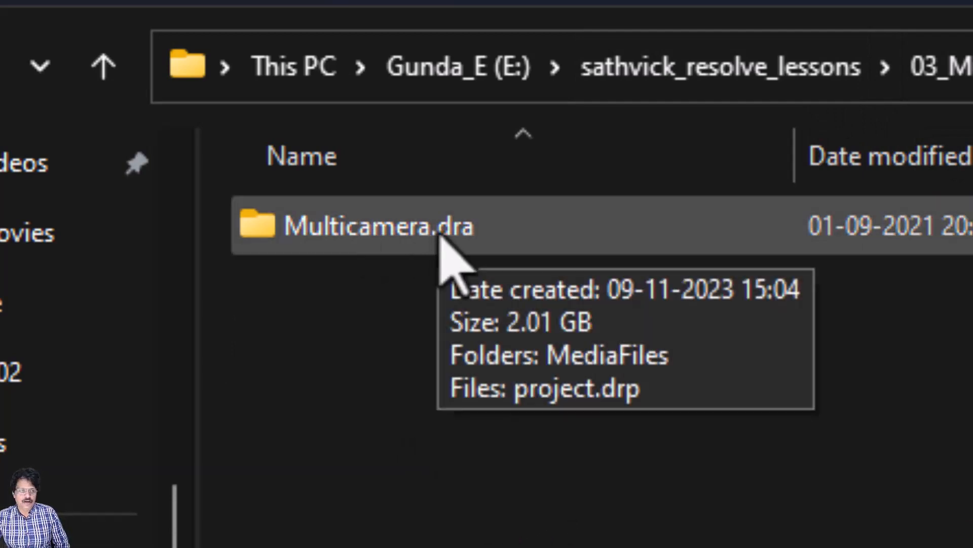
double_click(439, 235)
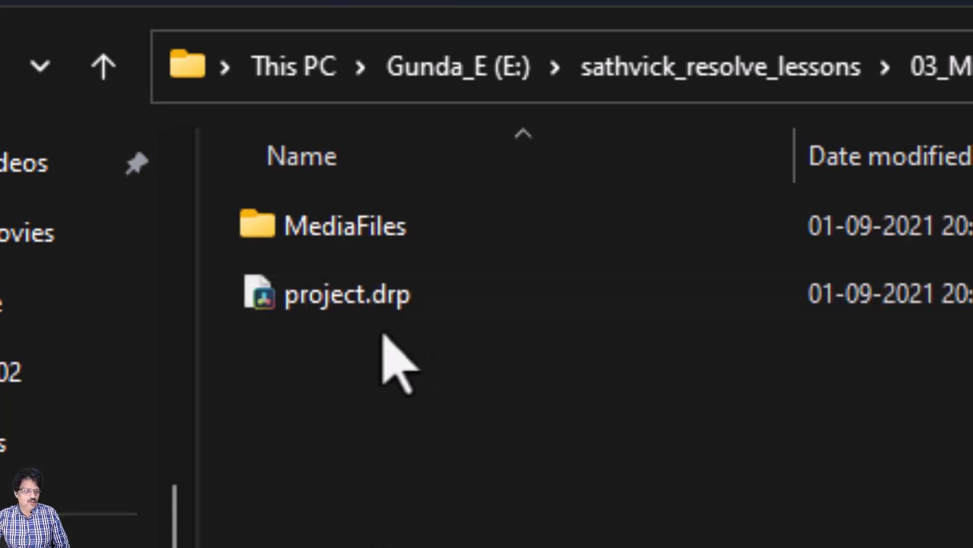
double_click(405, 230)
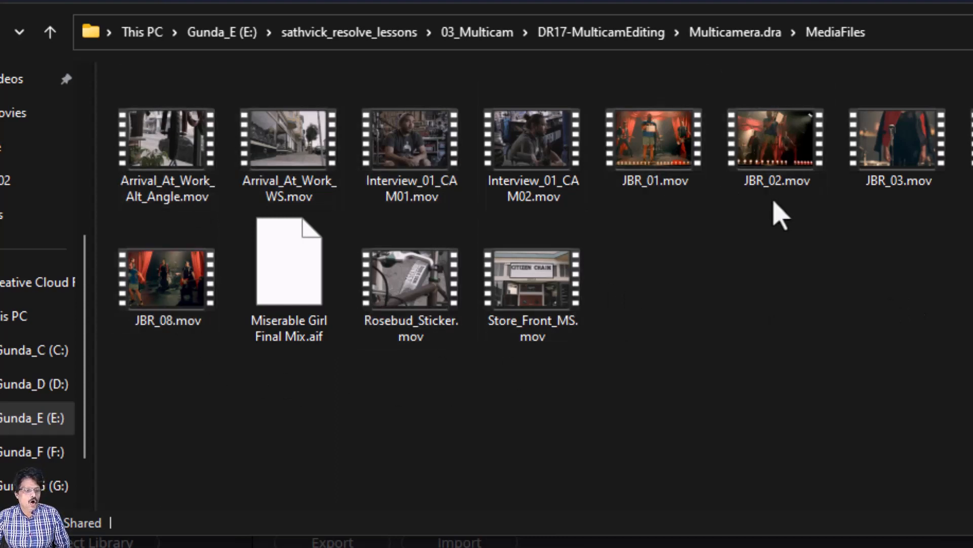
click(747, 32)
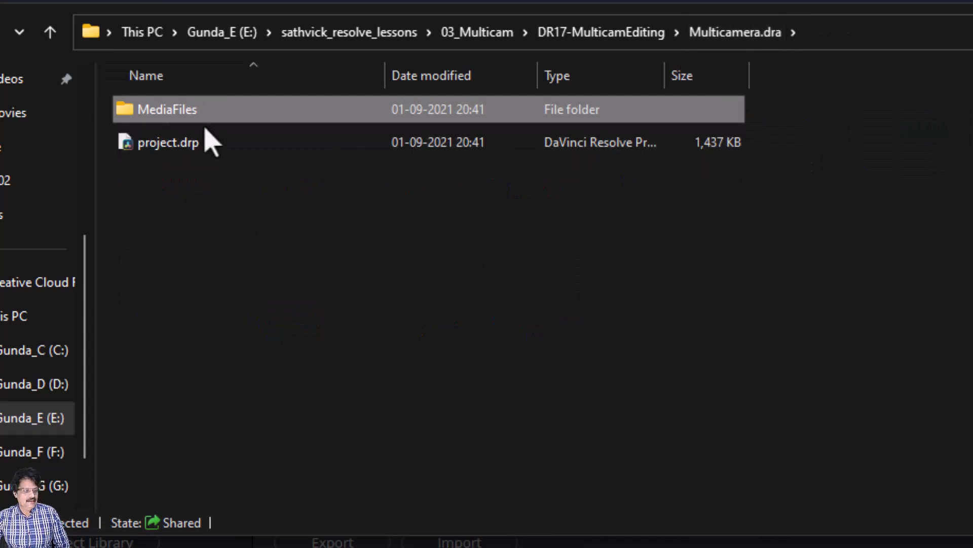
mouse_move(209, 144)
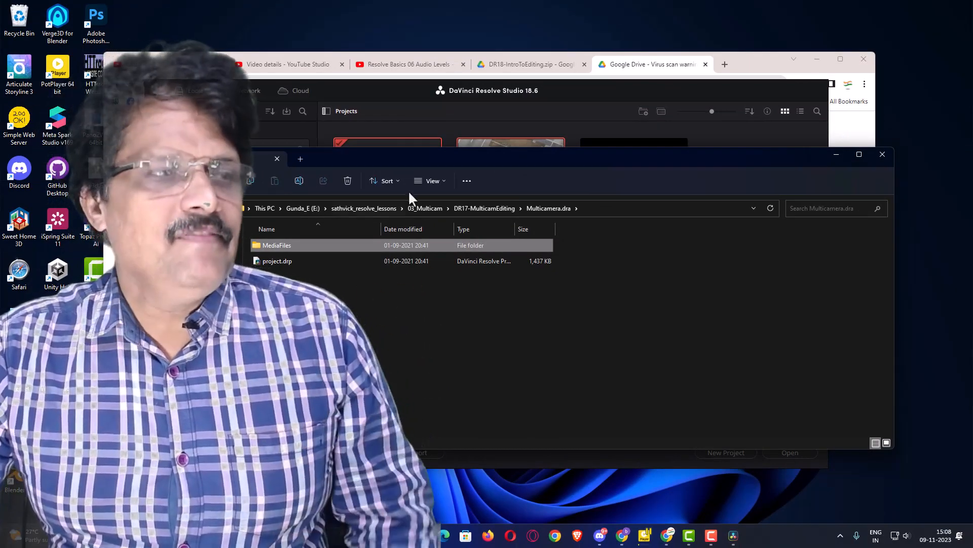
Switch to the DaVinci Resolve project manager and restore the Multicamera.dra project archive from 03_Multicam > DR17-MulticamEditing.
click(384, 94)
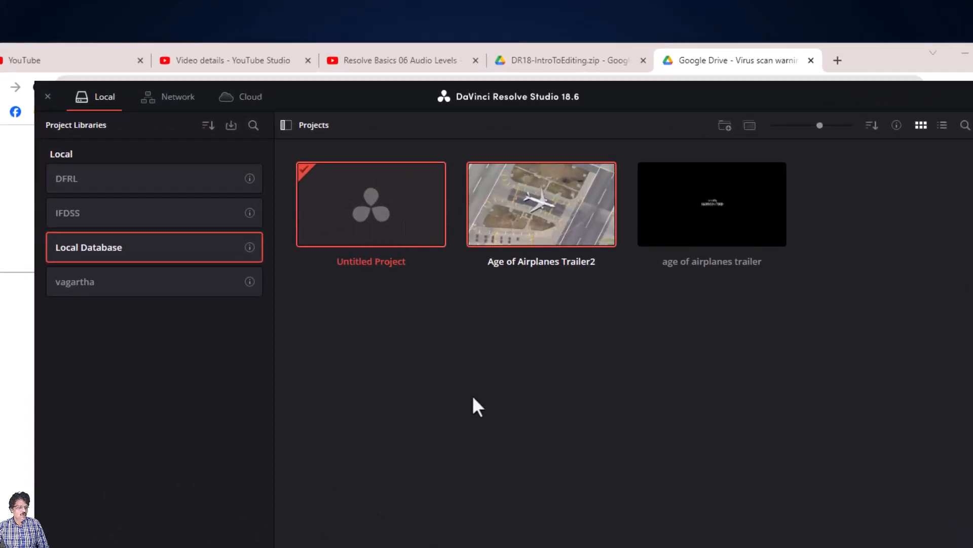
right_click(475, 389)
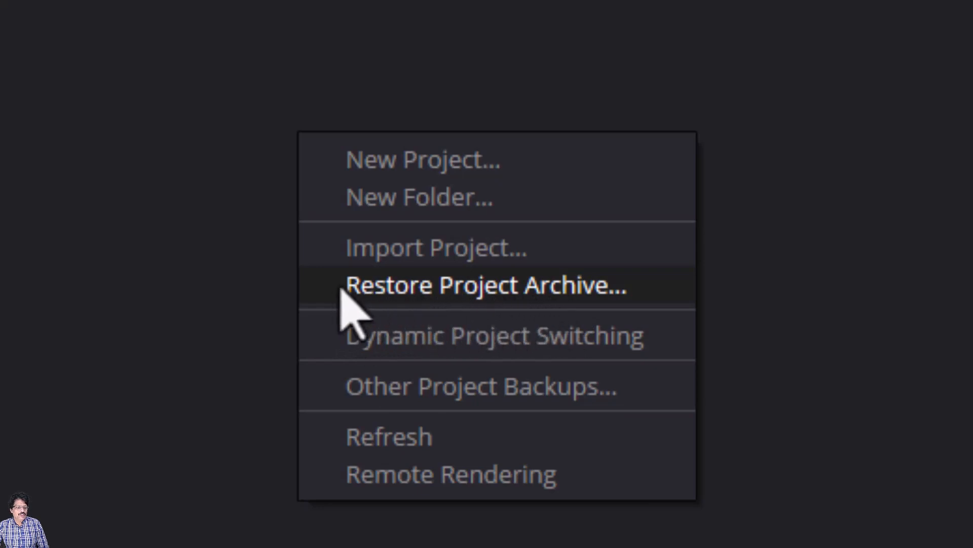
click(408, 286)
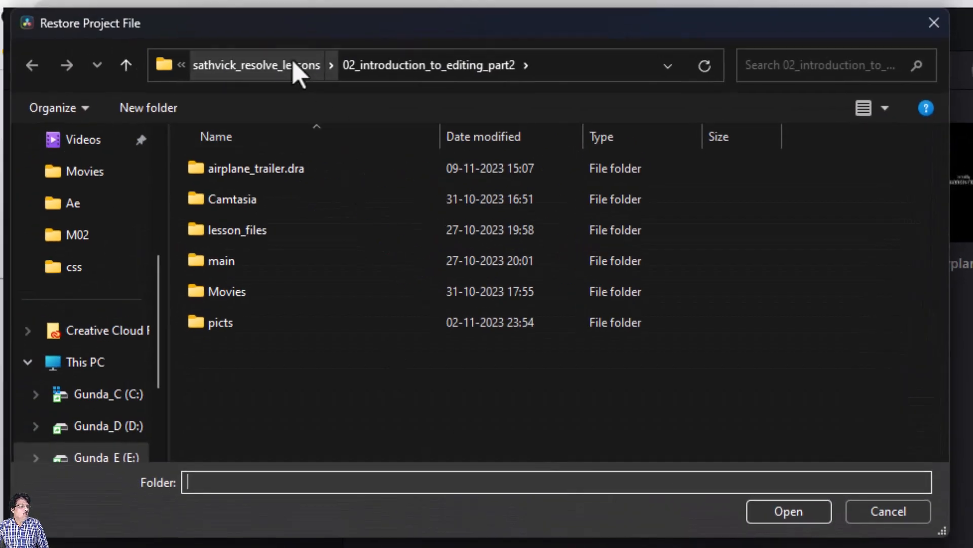
click(294, 69)
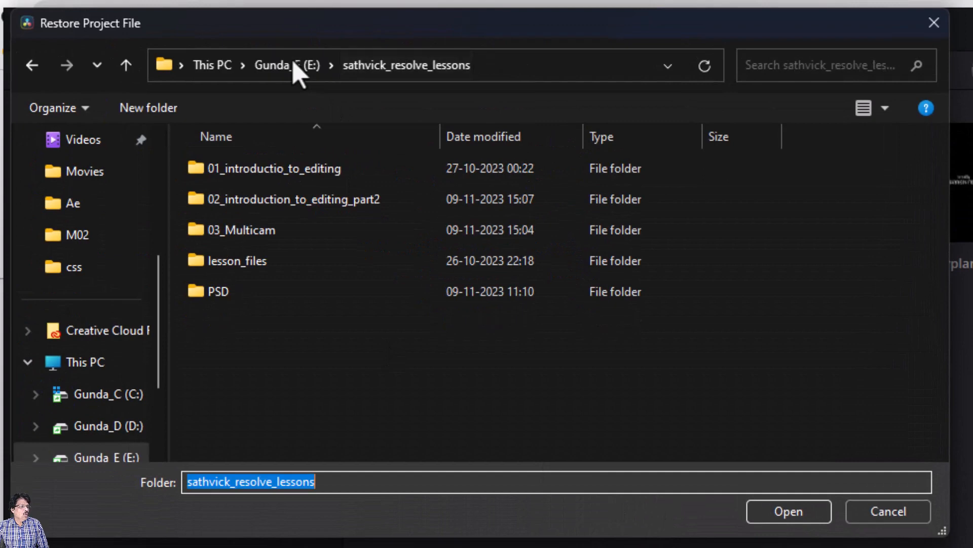
double_click(276, 232)
double_click(284, 201)
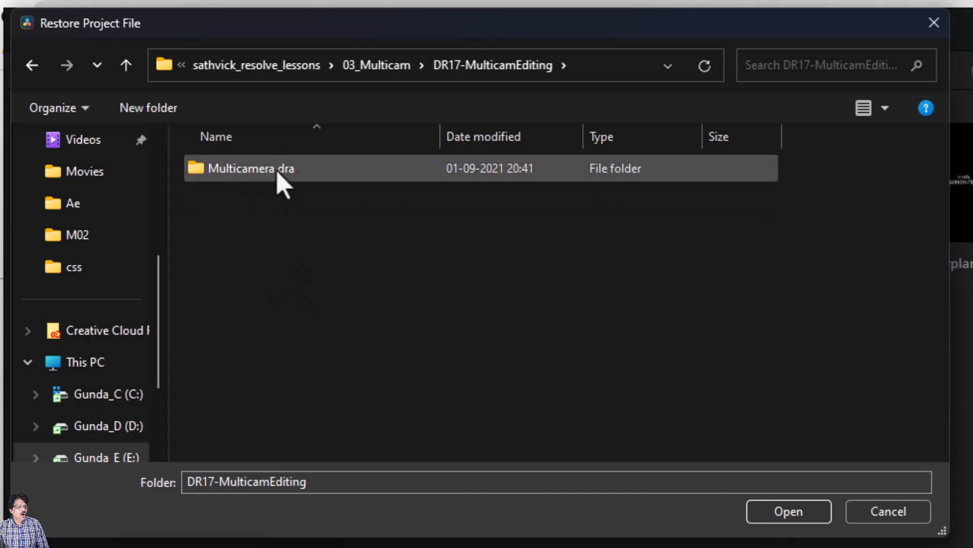
double_click(261, 174)
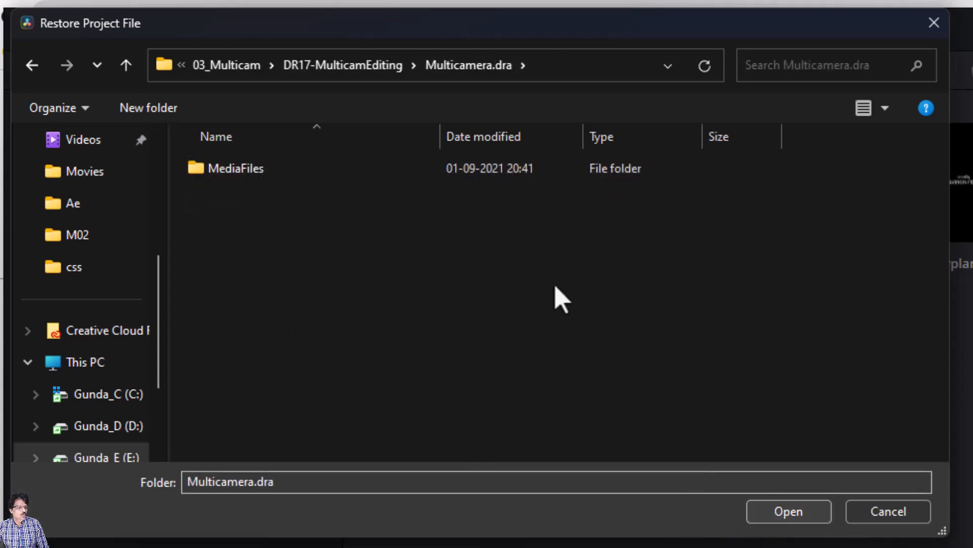
click(381, 65)
click(257, 170)
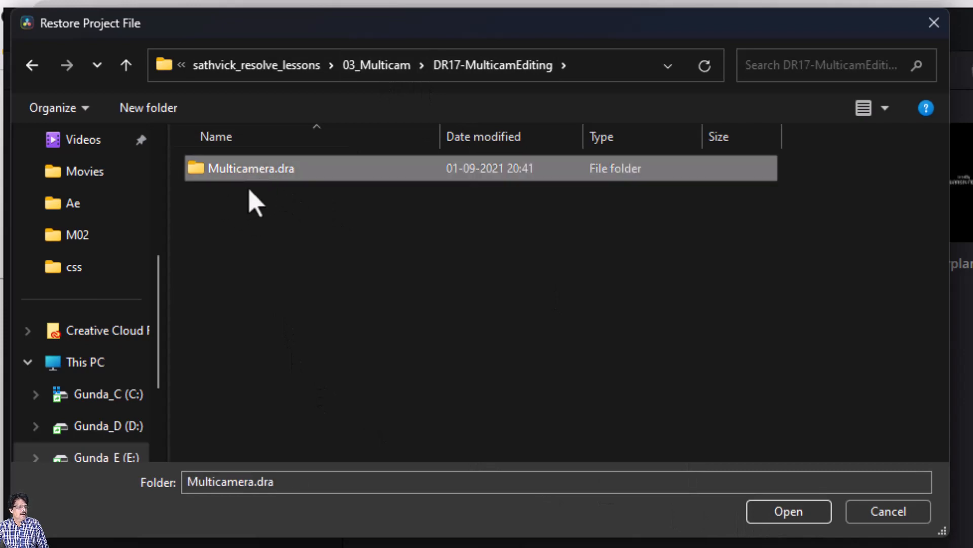
click(800, 520)
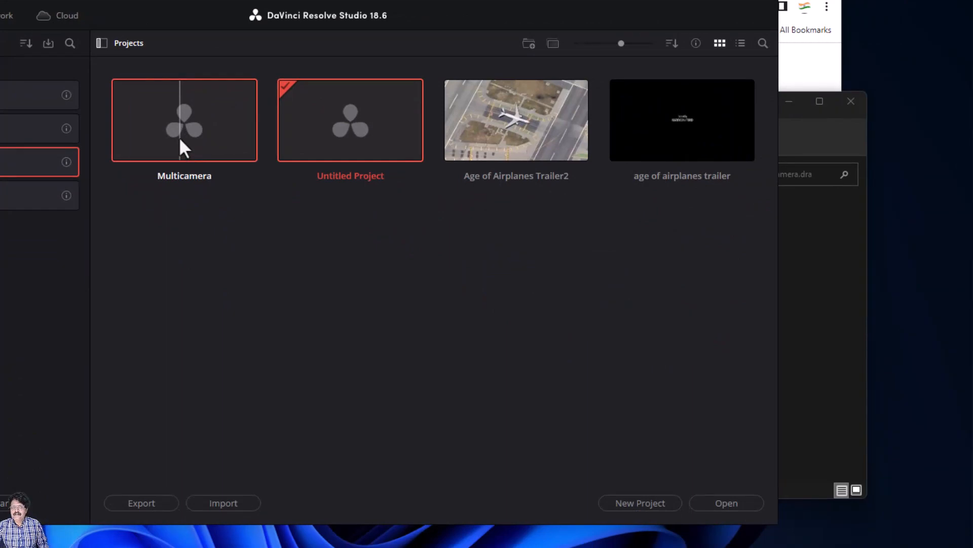
Open the restored Multicamera project and go to the Edit page.
double_click(178, 137)
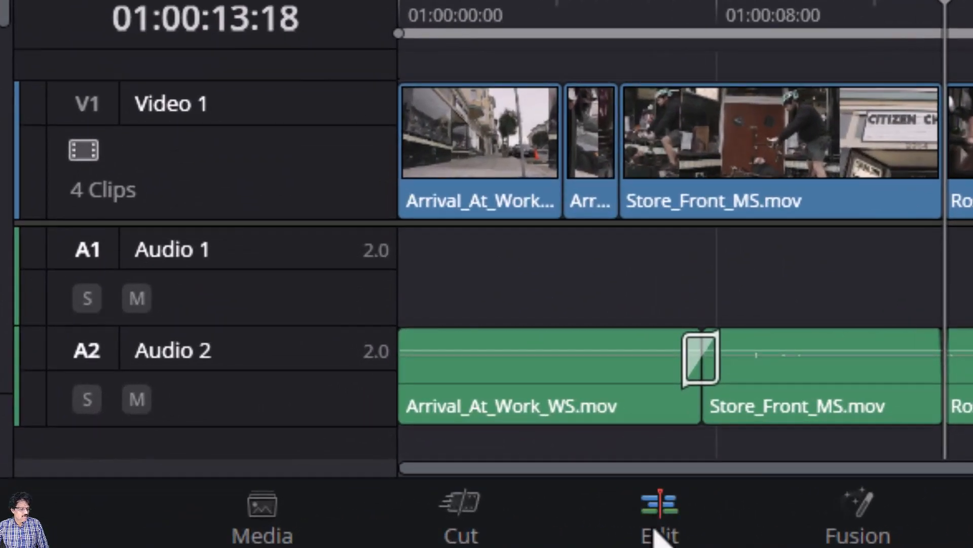
click(659, 537)
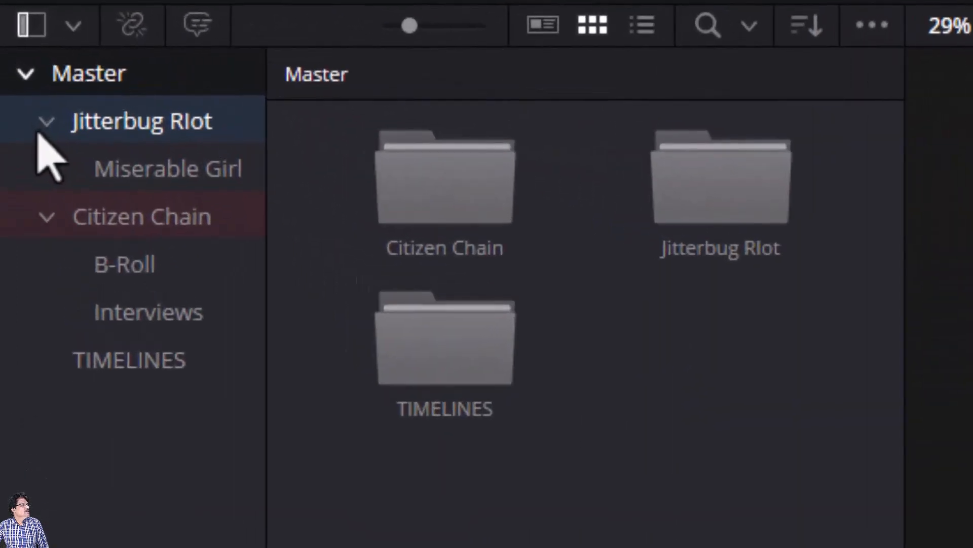
Review the clips in the Jitterbug RIot and Citizen Chain bins, including the Miserable Girl, B-Roll and Interviews sub-bins.
click(38, 132)
click(39, 133)
click(177, 132)
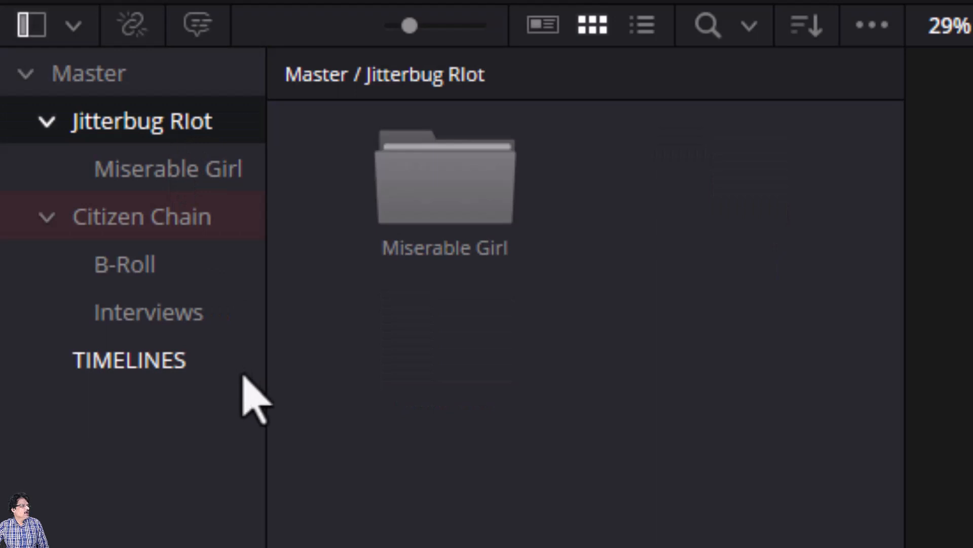
click(175, 168)
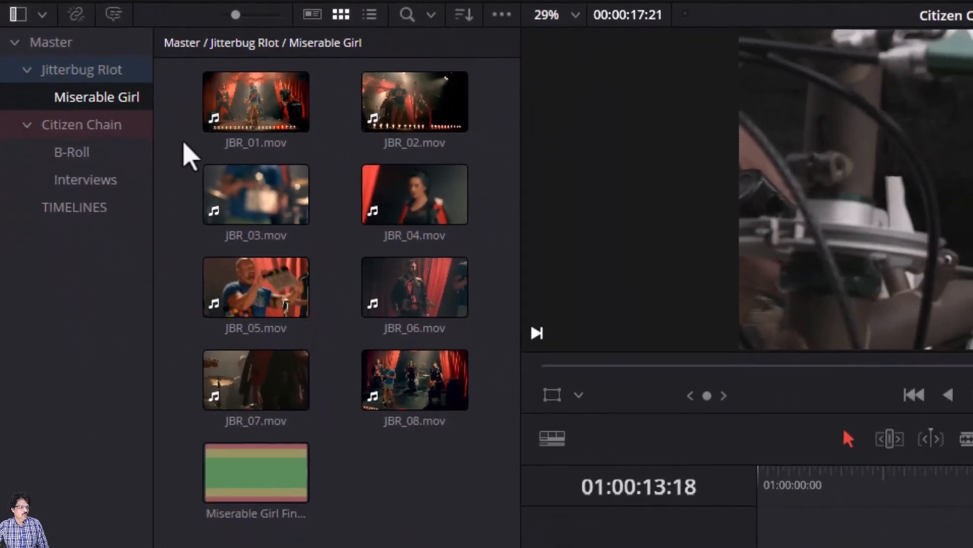
click(92, 130)
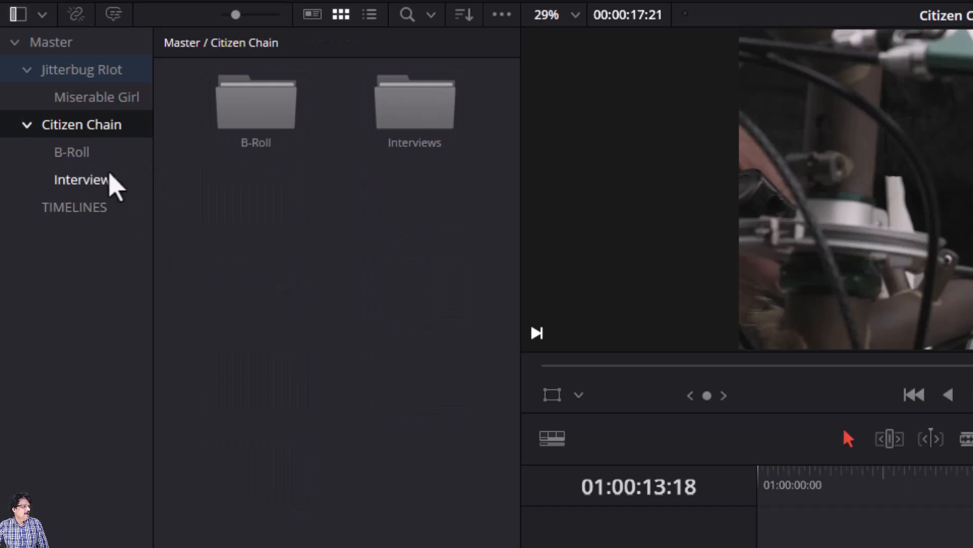
click(87, 171)
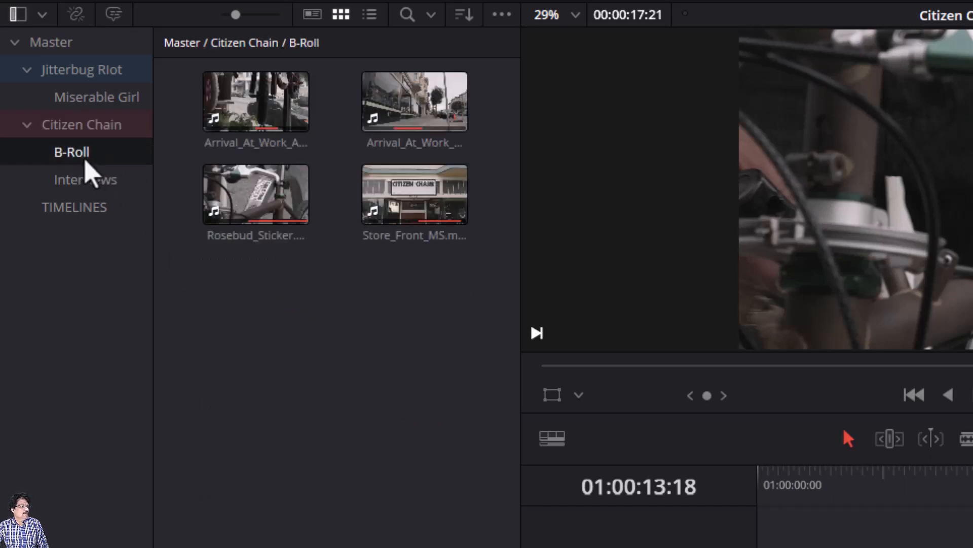
click(76, 182)
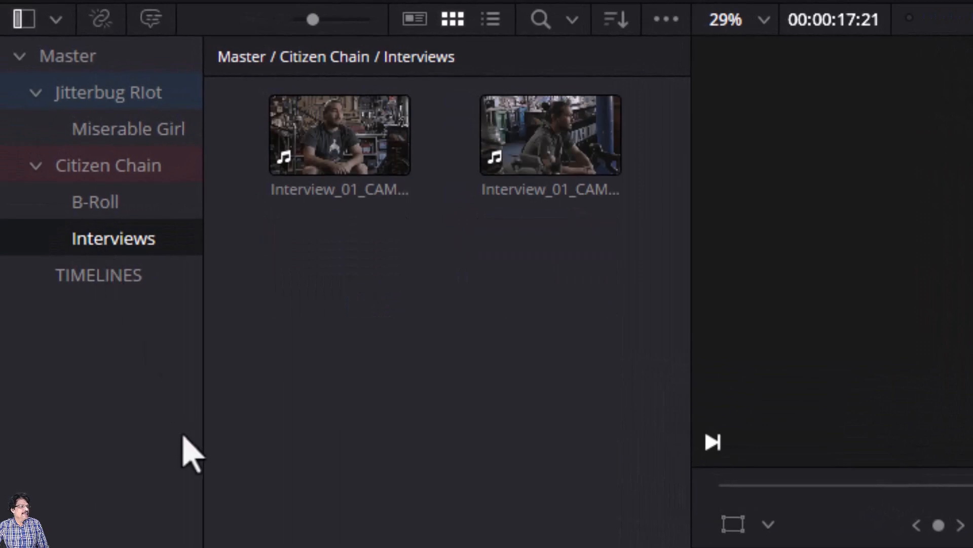
Duplicate the Citizen Chain timeline in the TIMELINES bin.
click(107, 288)
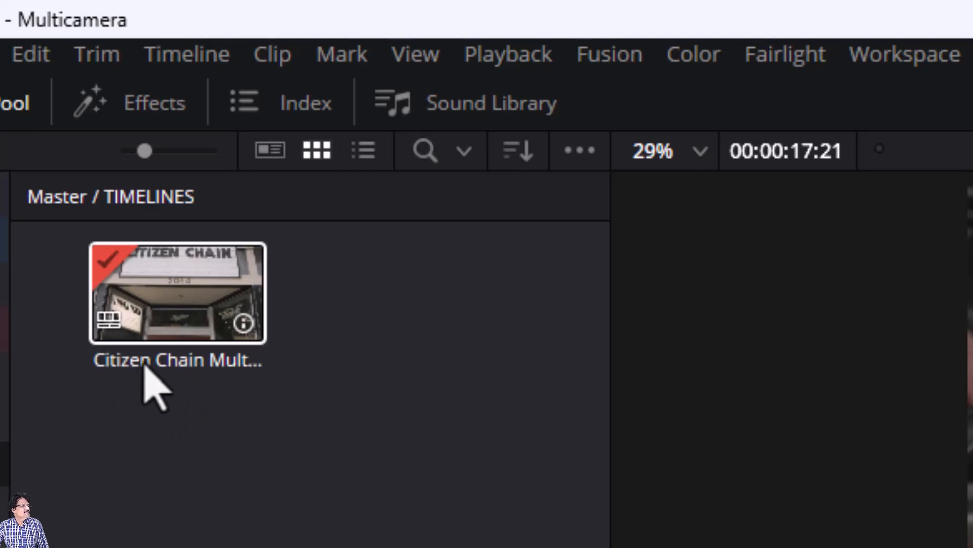
click(188, 314)
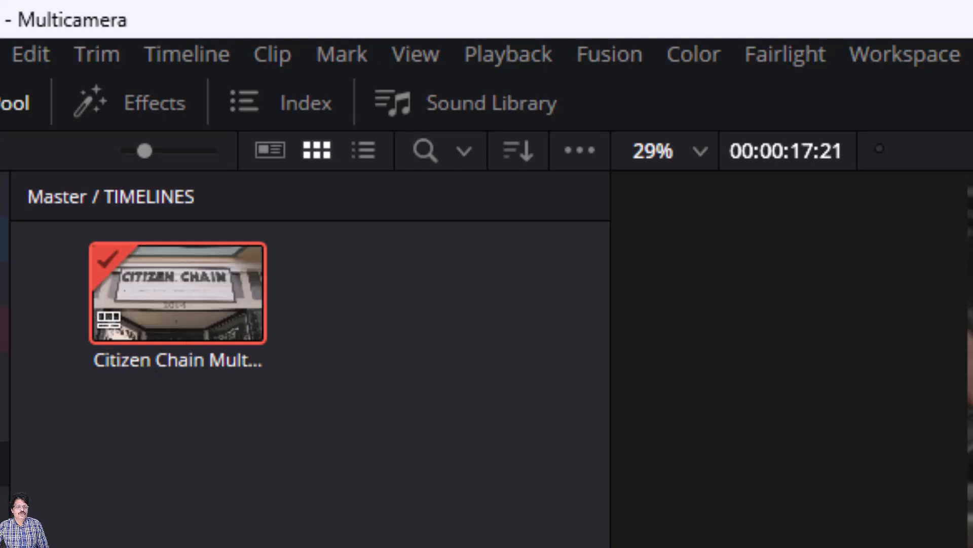
right_click(167, 307)
click(146, 337)
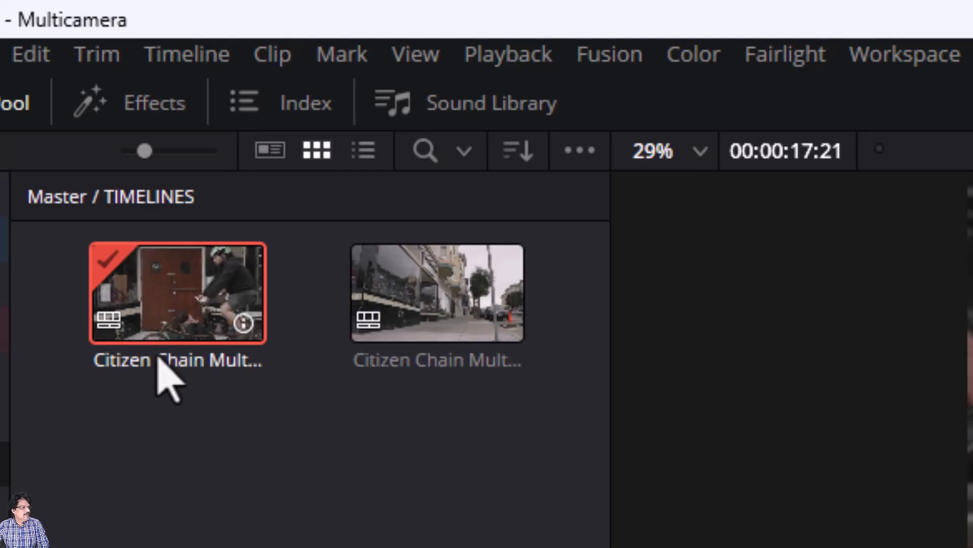
Rename the duplicated timeline Citizen_chain_multicam_ver01 and open it in the timeline viewer.
click(431, 373)
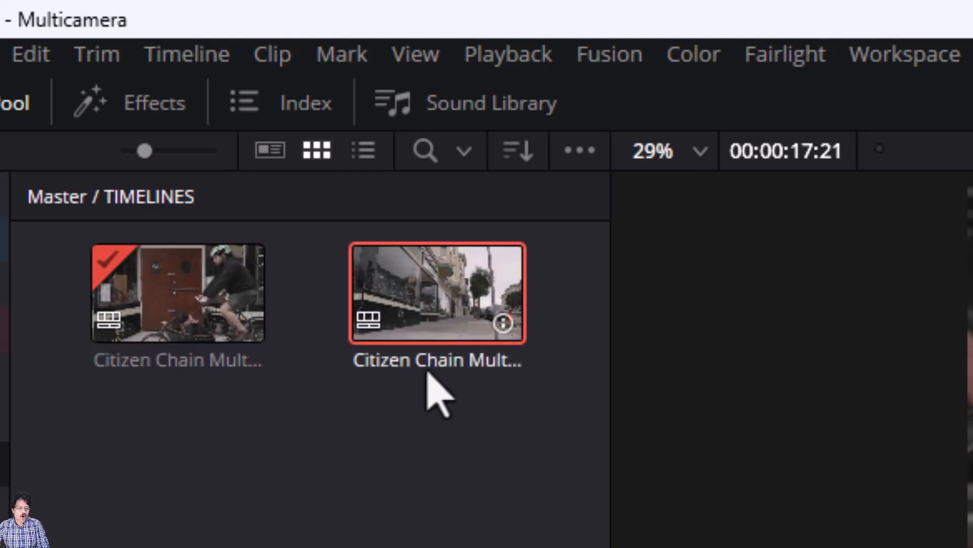
click(428, 367)
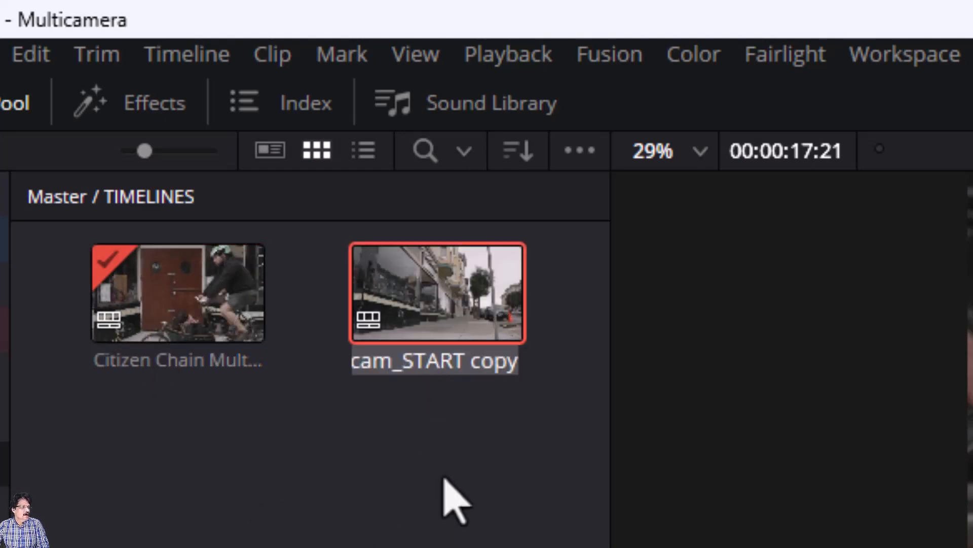
key(Return)
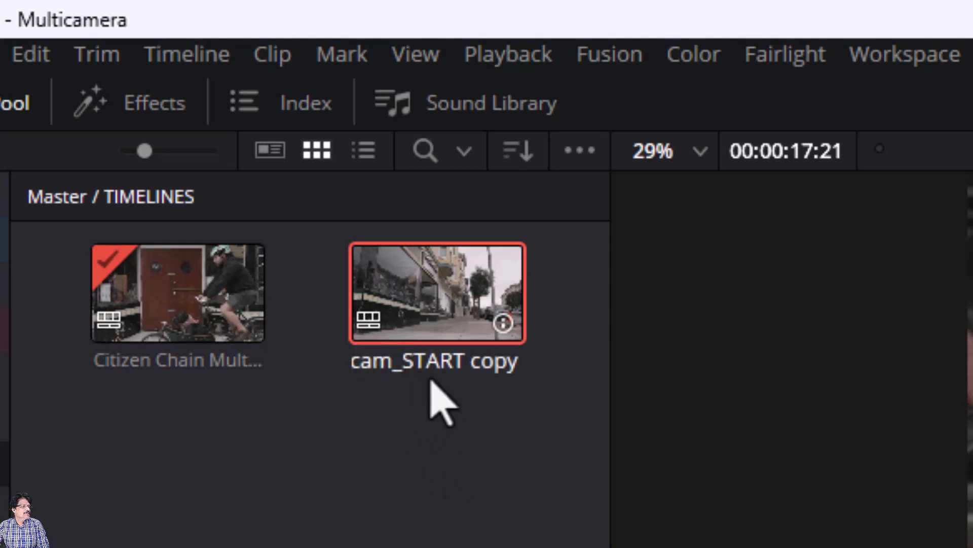
double_click(446, 369)
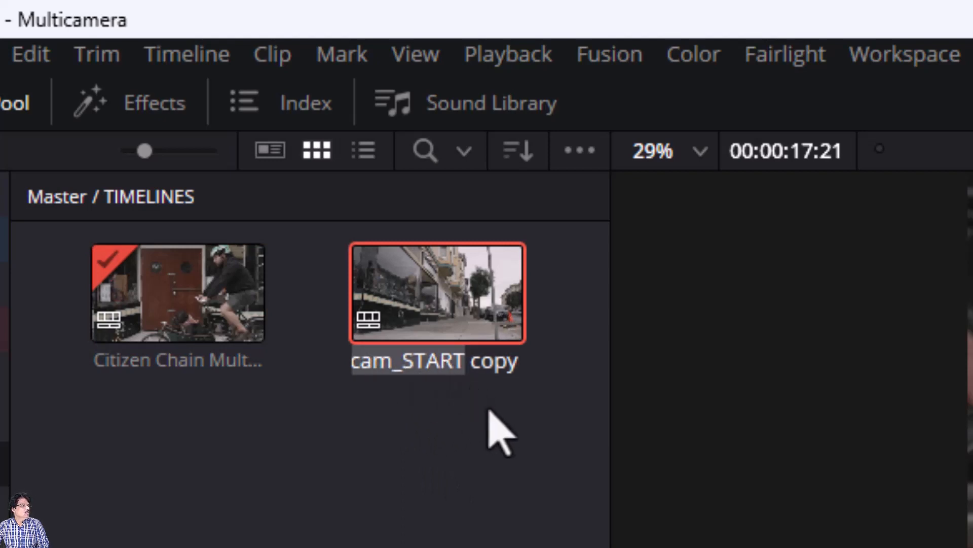
key(shift+End)
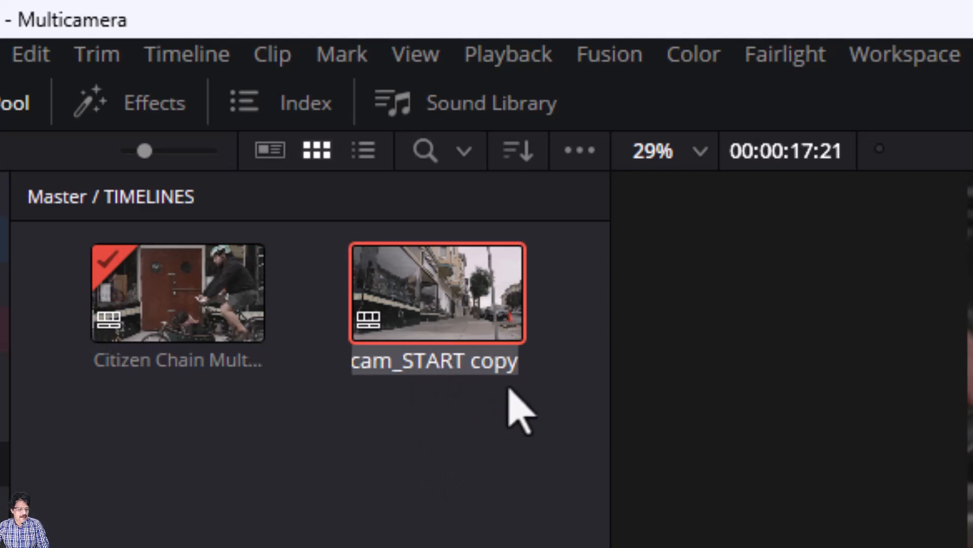
text(citiaz)
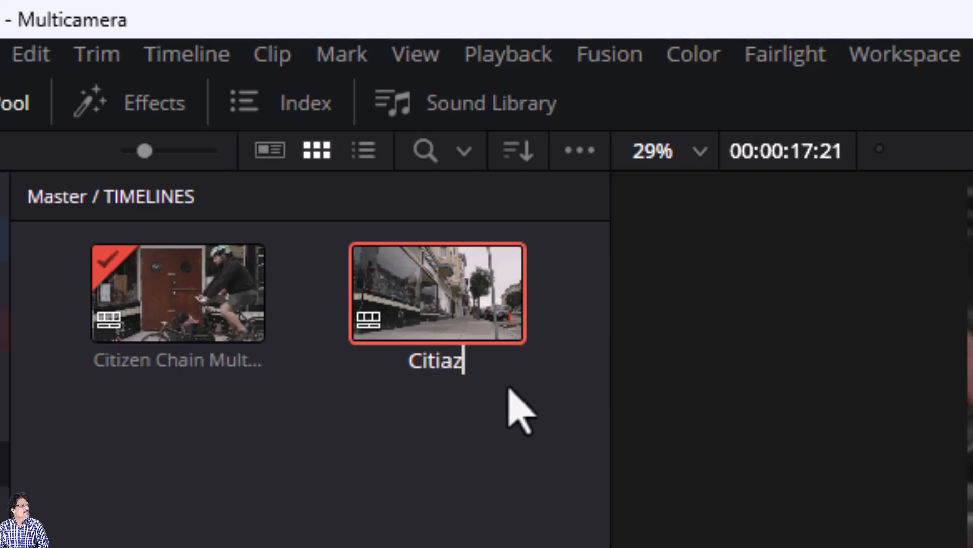
key(BackSpace)
key(BackSpace)
text(zen_chain)
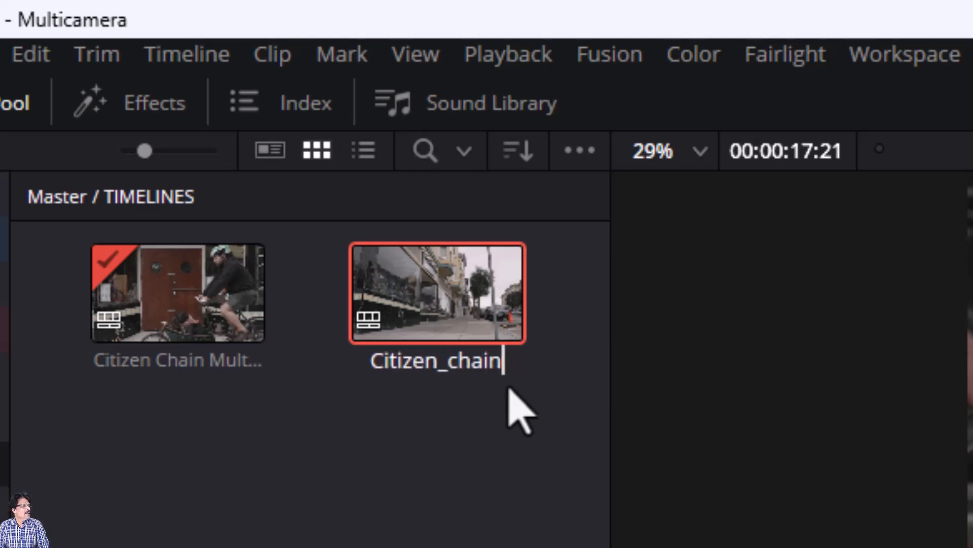
text(_multic)
text(am_)
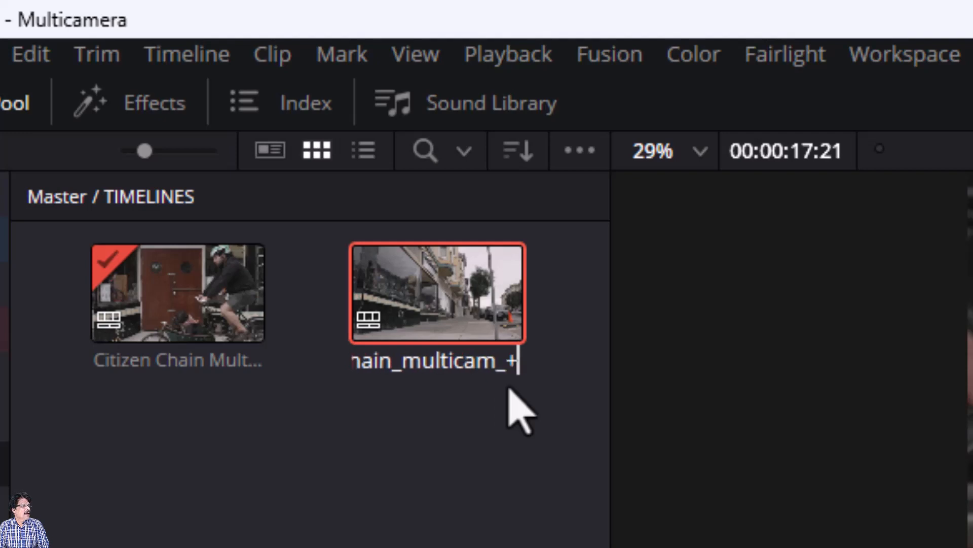
key(BackSpace)
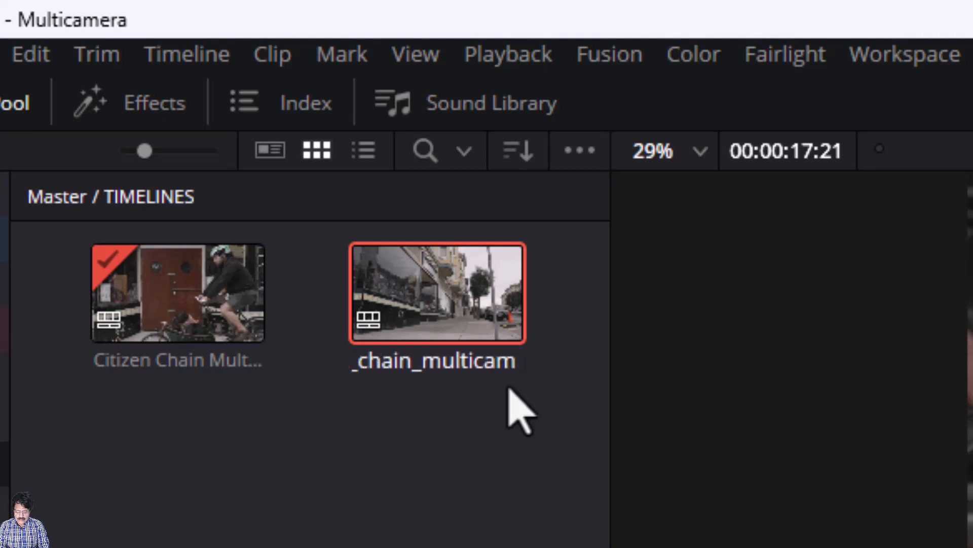
text(_ver)
key(Return)
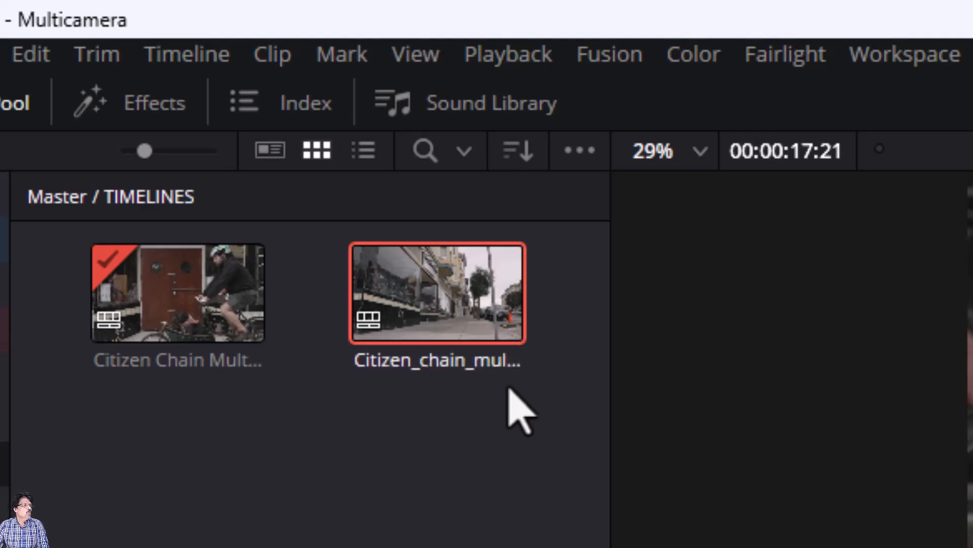
double_click(455, 295)
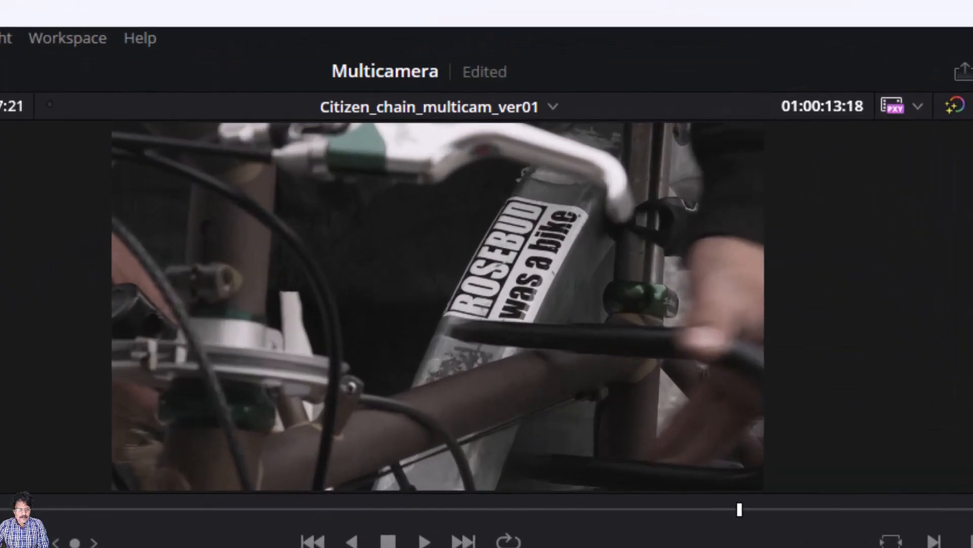
Play the duplicated timeline from the start, and place the playhead at the beginning of the Rosebud_Sticker.mov clip.
key(Home)
key(space)
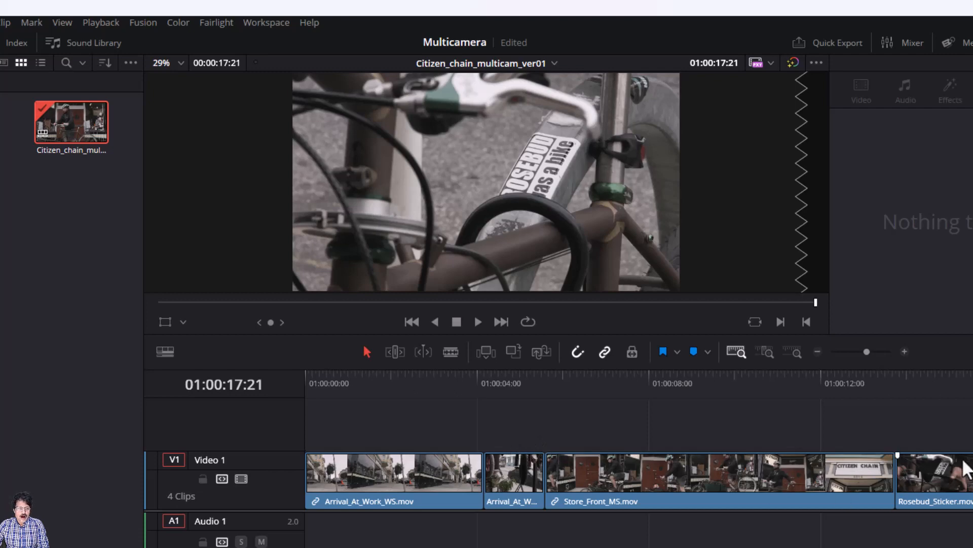
click(896, 386)
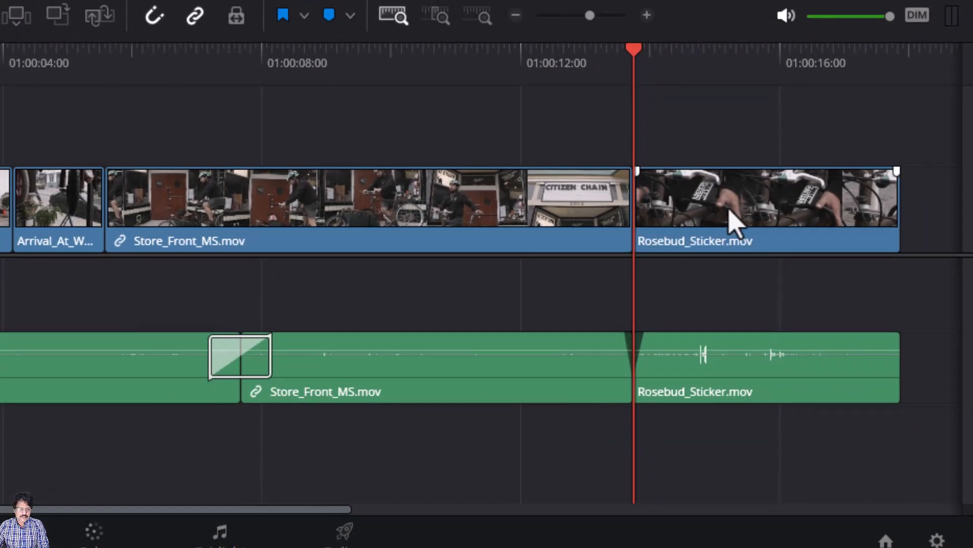
key(Up)
key(Down)
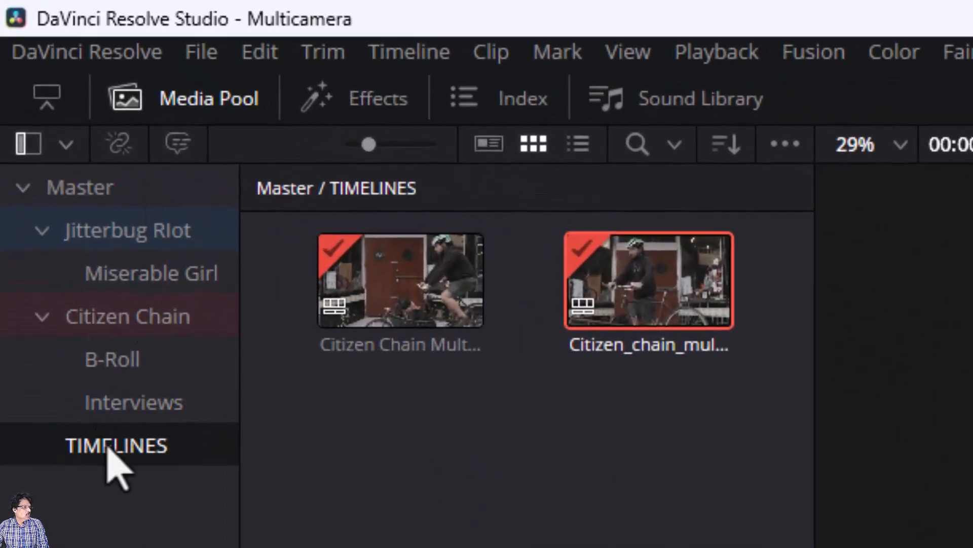
Open the Interviews bin inside Citizen Chain, hide the Inspector, and preview Interview_01_CAM01.mov in the source viewer.
click(115, 323)
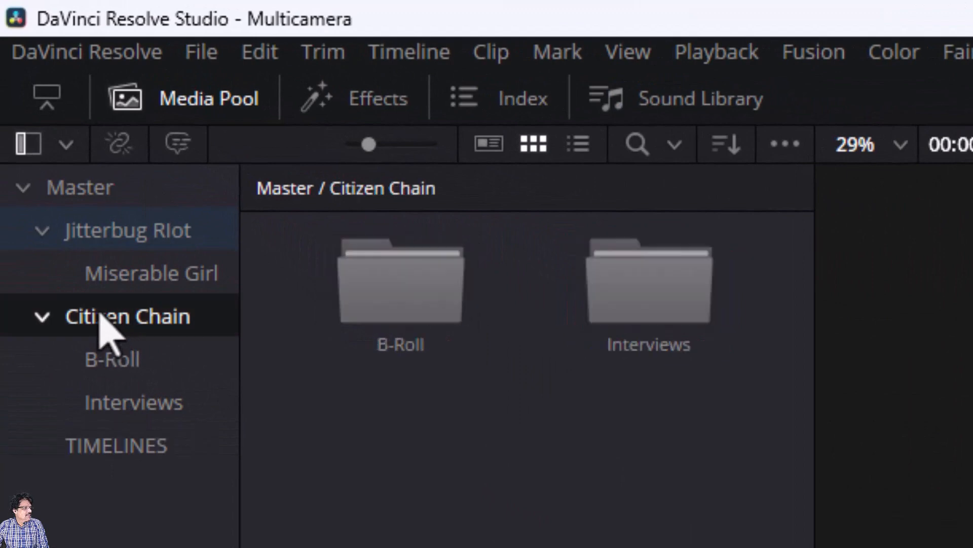
click(143, 402)
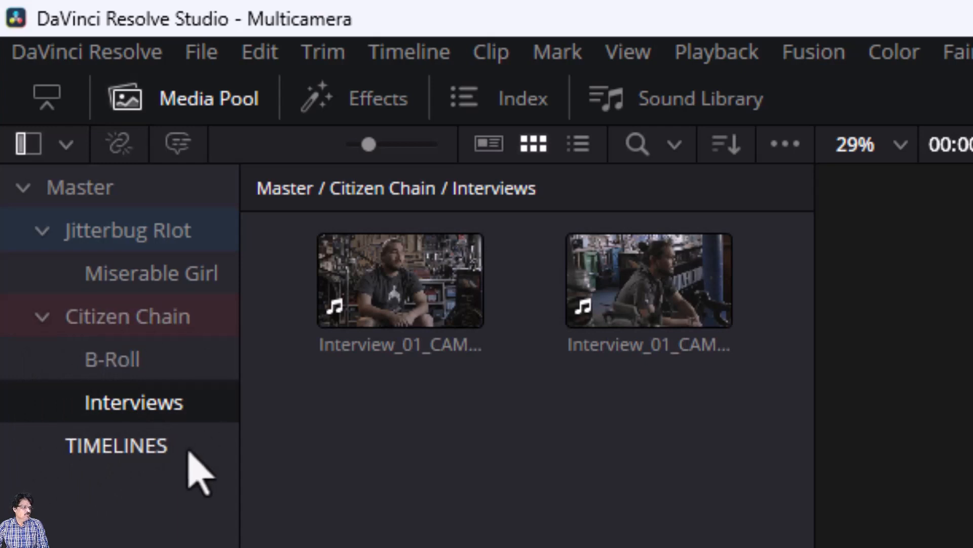
click(395, 282)
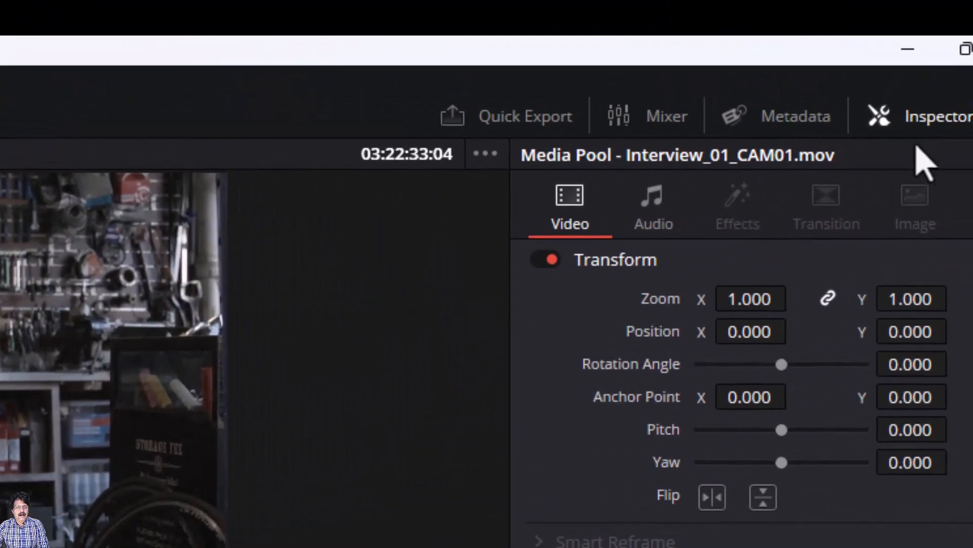
click(934, 122)
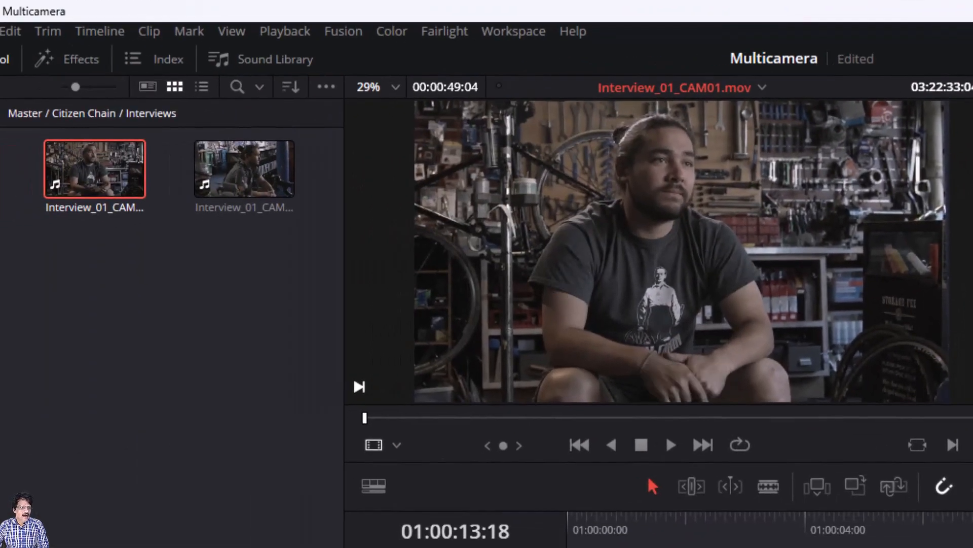
key(space)
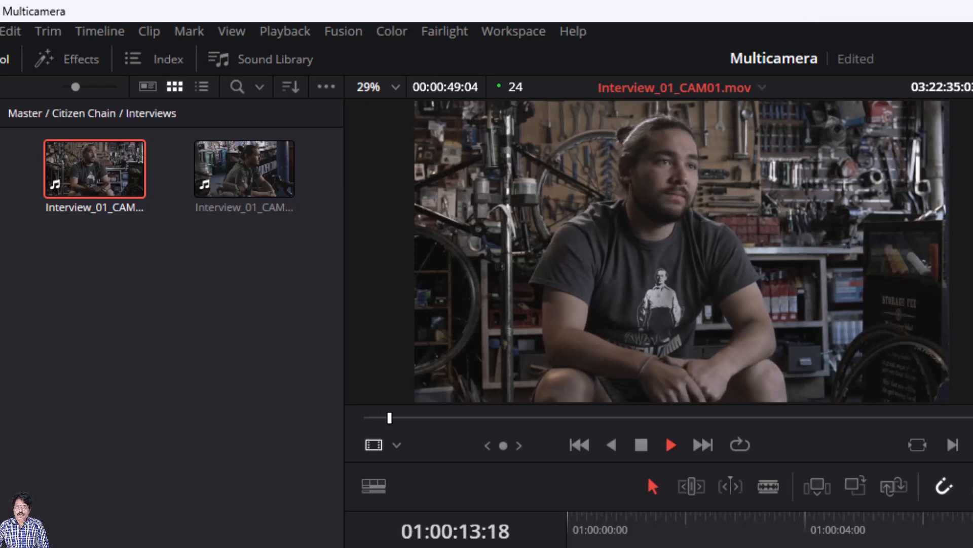
key(space)
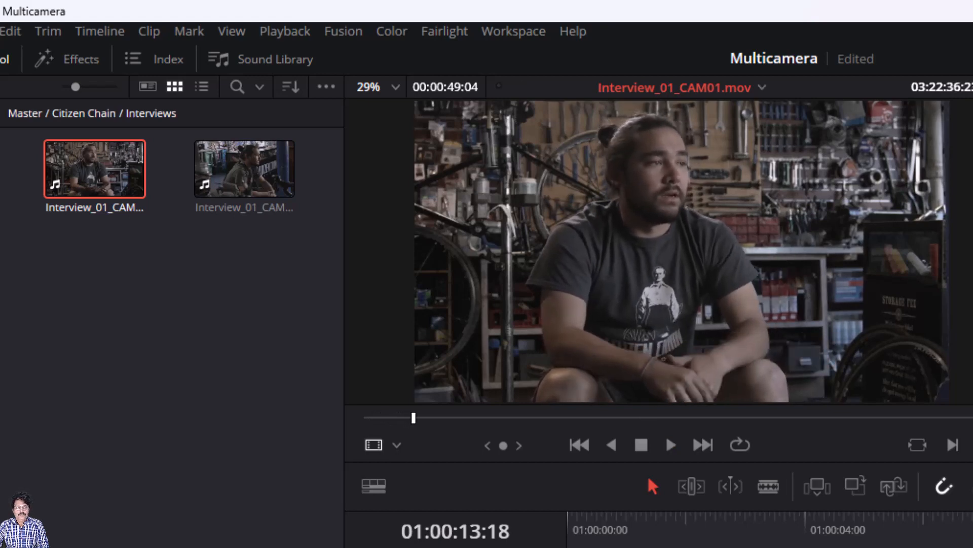
mouse_move(594, 375)
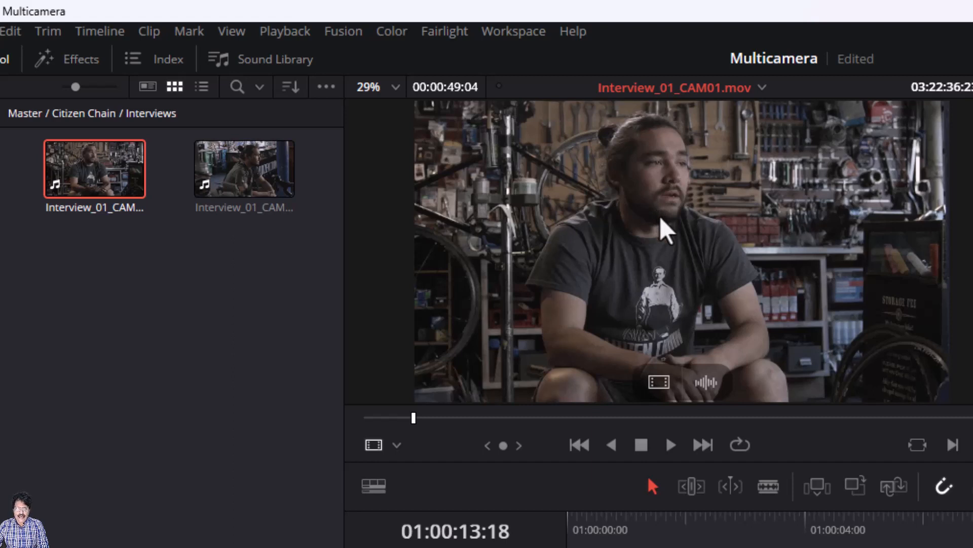
Preview the second camera angle, Interview_01_CAM02.mov, in the source viewer.
click(252, 171)
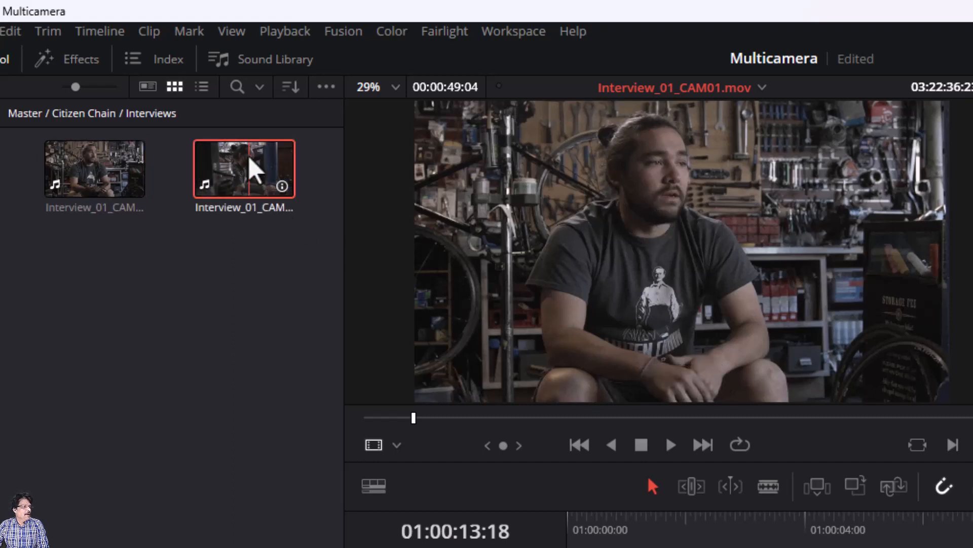
key(space)
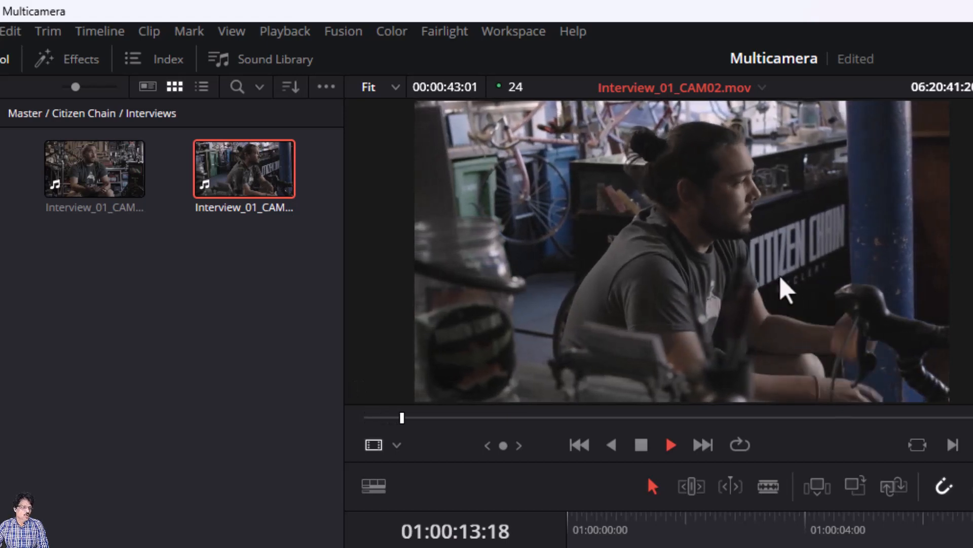
key(space)
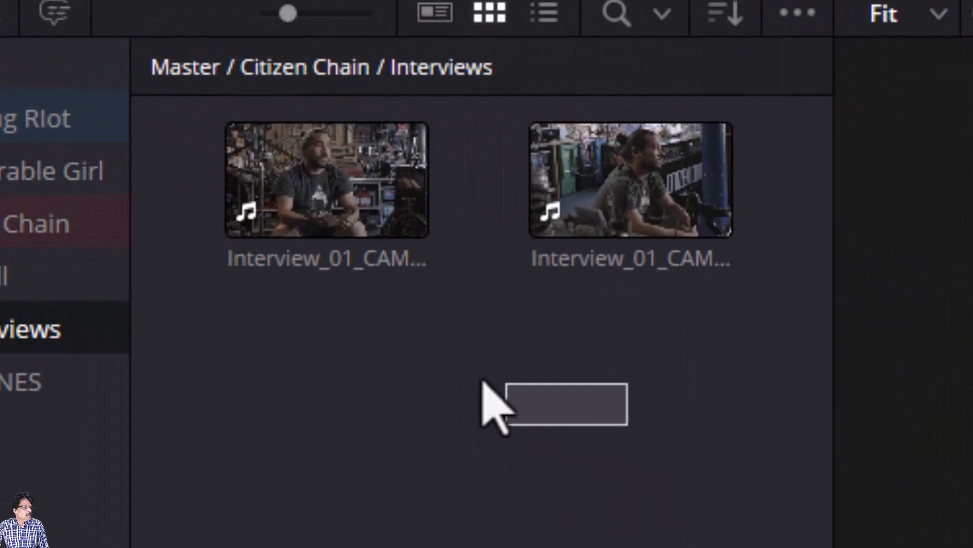
Set up a new timeline from both interview clips and name it Sasha_Sync.
drag(482, 381, 278, 213)
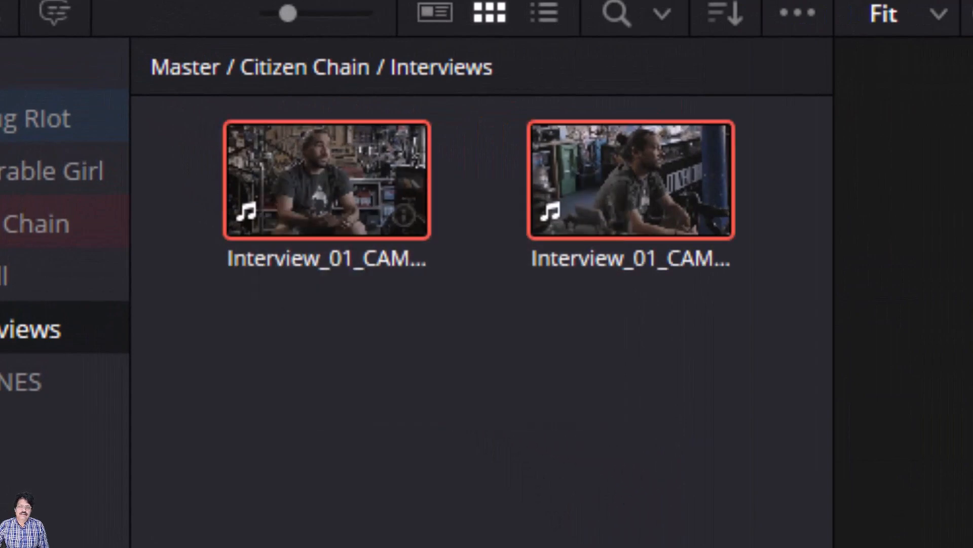
right_click(344, 174)
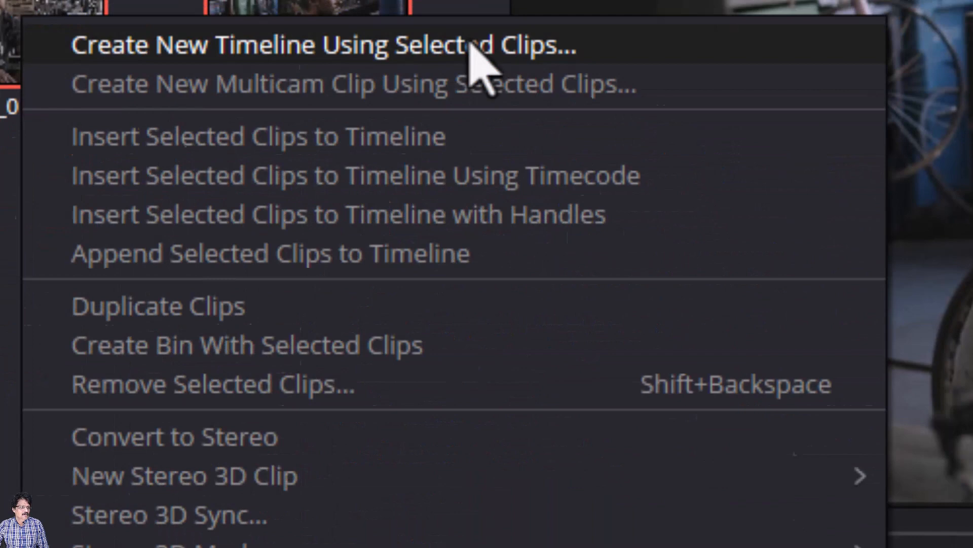
click(794, 198)
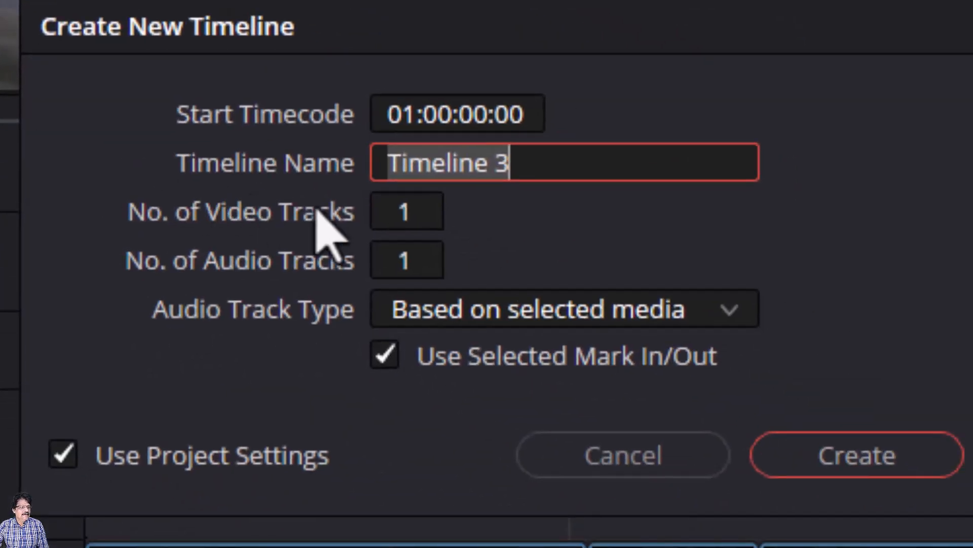
click(543, 168)
drag(544, 168, 387, 170)
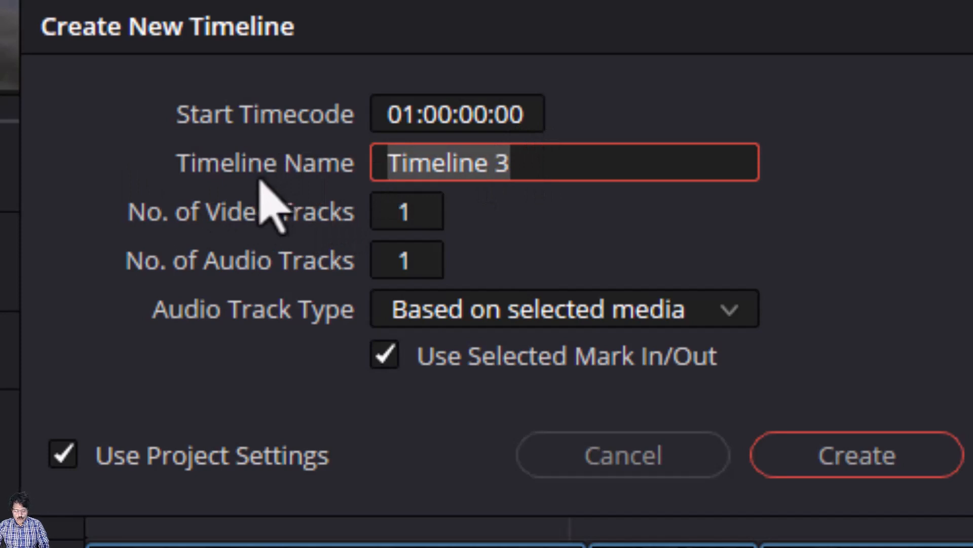
text(Citizen_S)
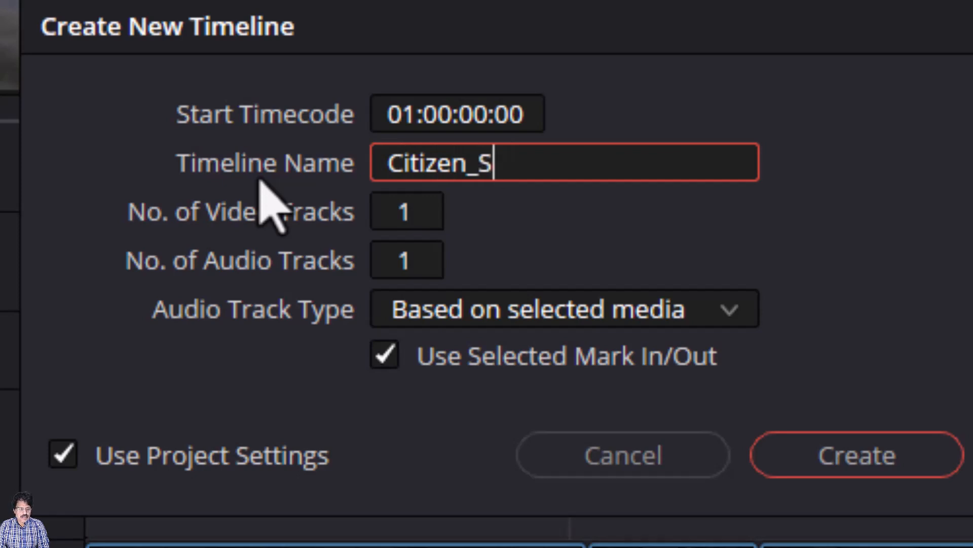
key(BackSpace)
key(BackSpace)
key(BackSpace)
key(BackSpace)
key(BackSpace)
key(BackSpace)
key(BackSpace)
key(BackSpace)
key(BackSpace)
key(BackSpace)
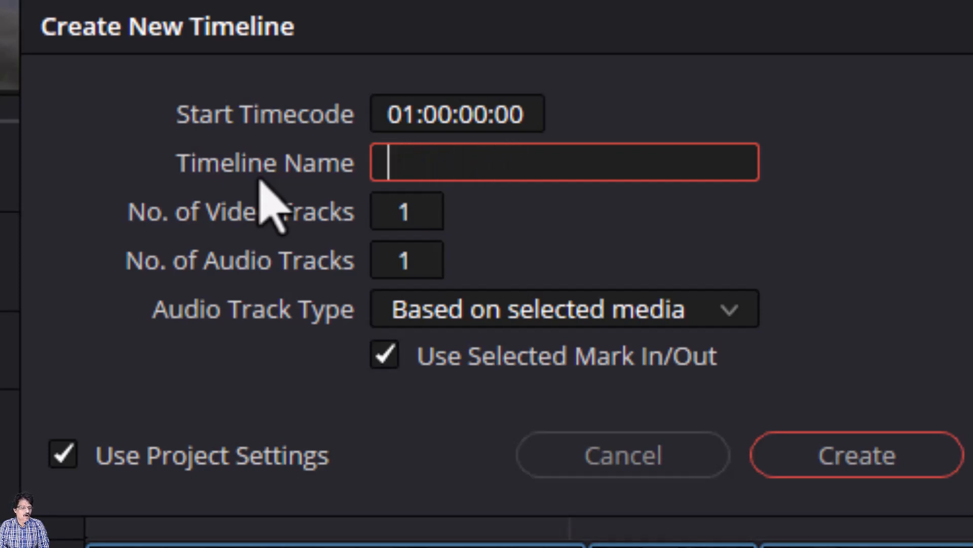
text(Sasha)
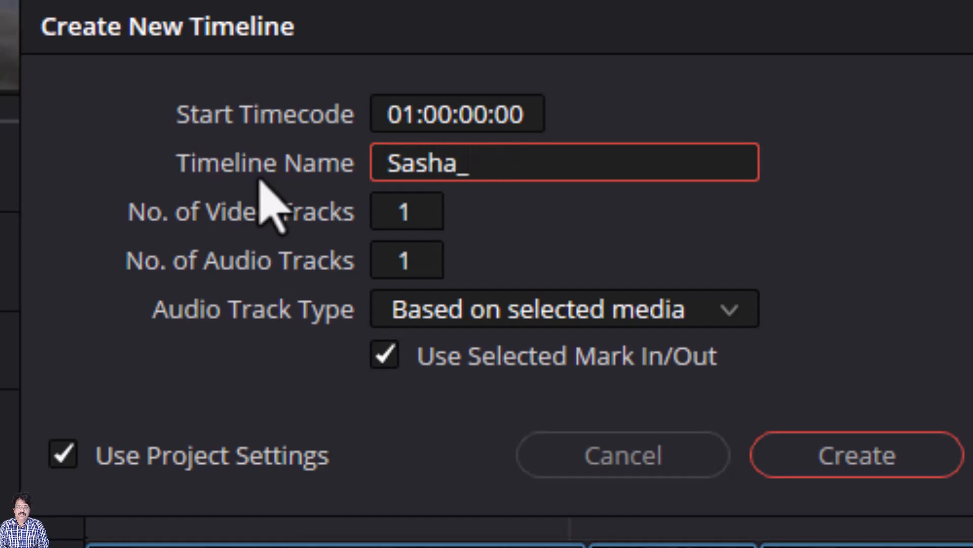
text(_Syn)
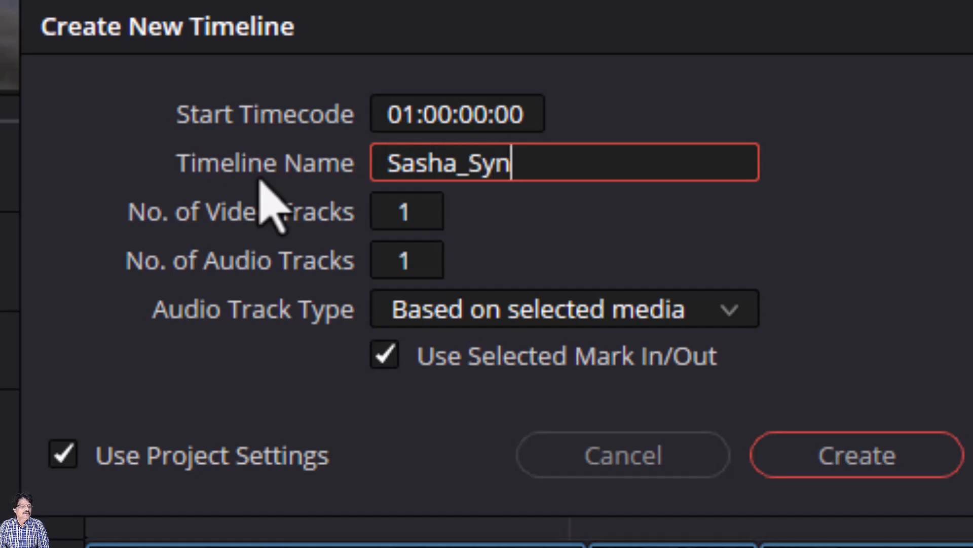
text(ch)
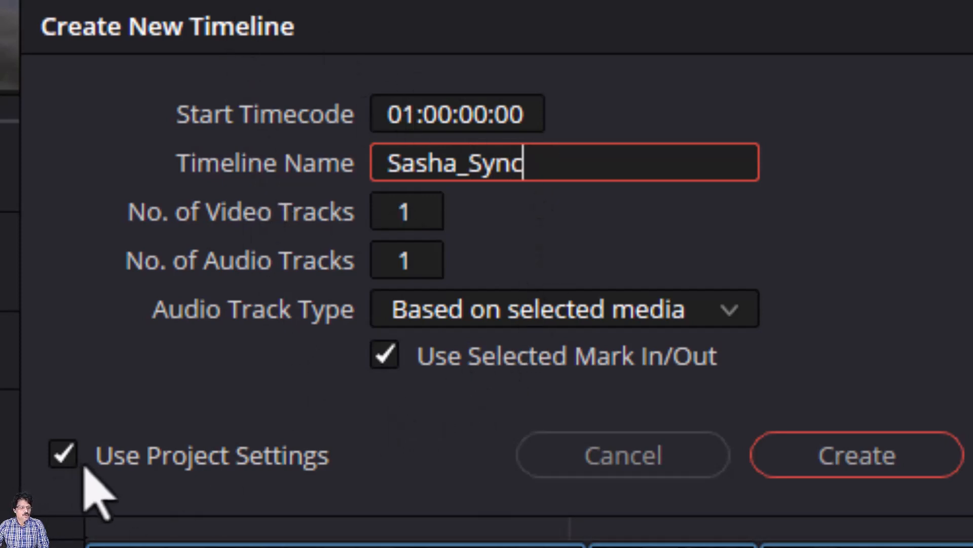
Disable the use of project settings for the new timeline, check its format settings, and create it.
click(63, 457)
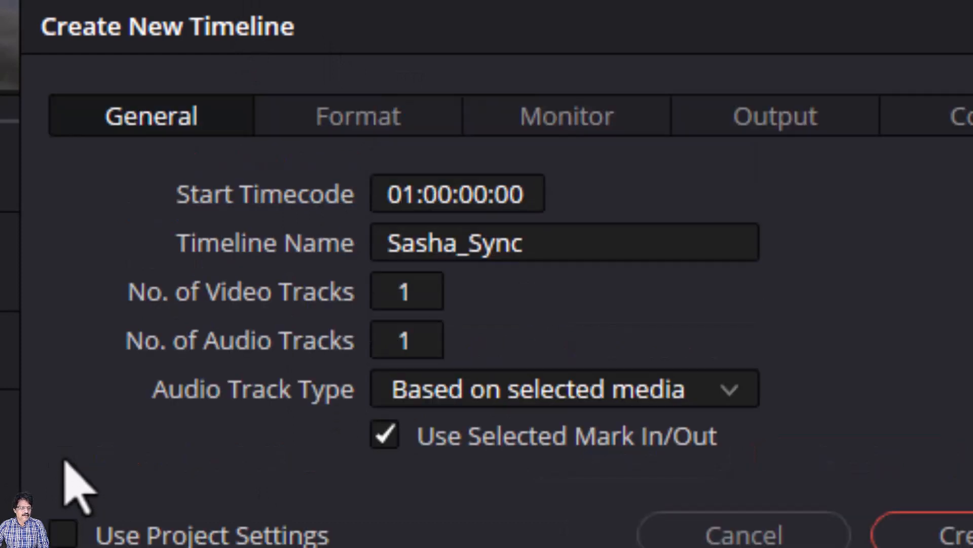
click(351, 124)
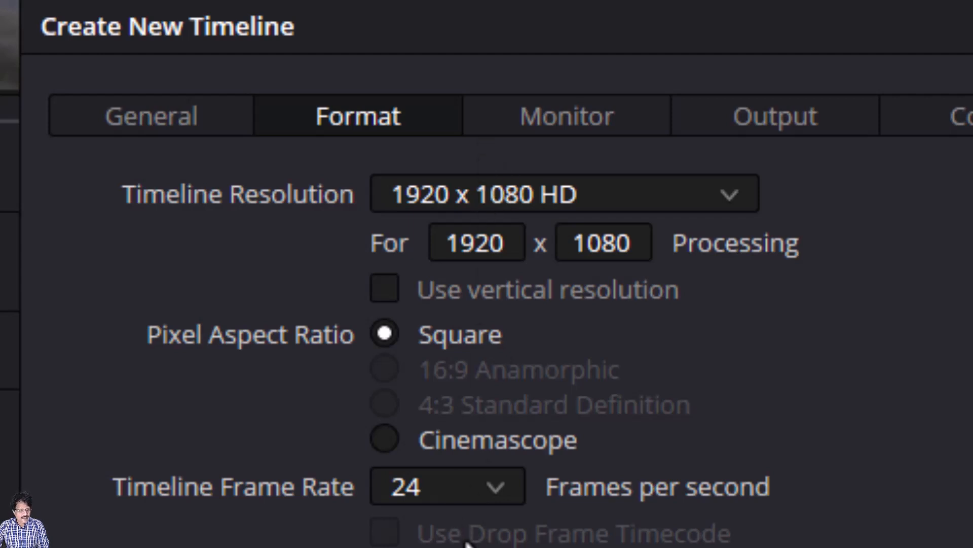
click(170, 123)
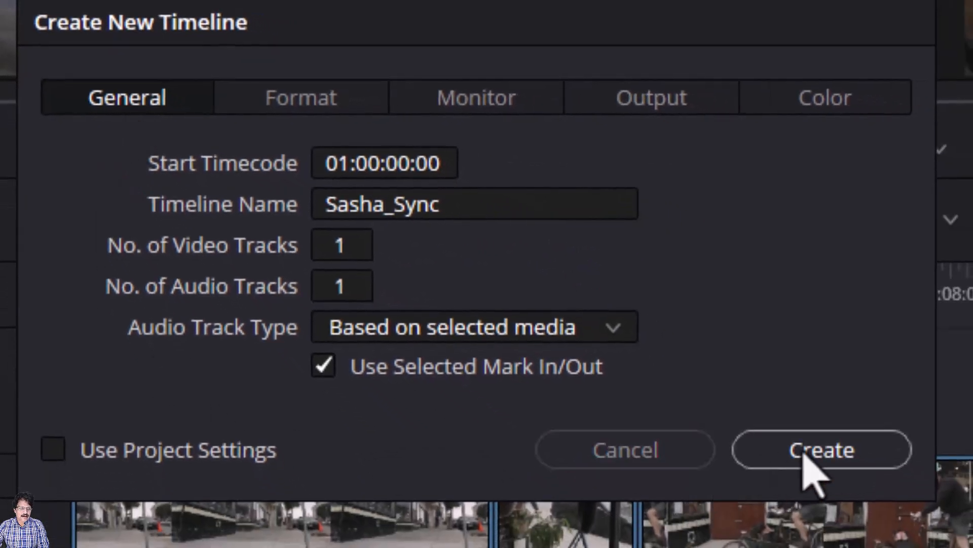
click(804, 453)
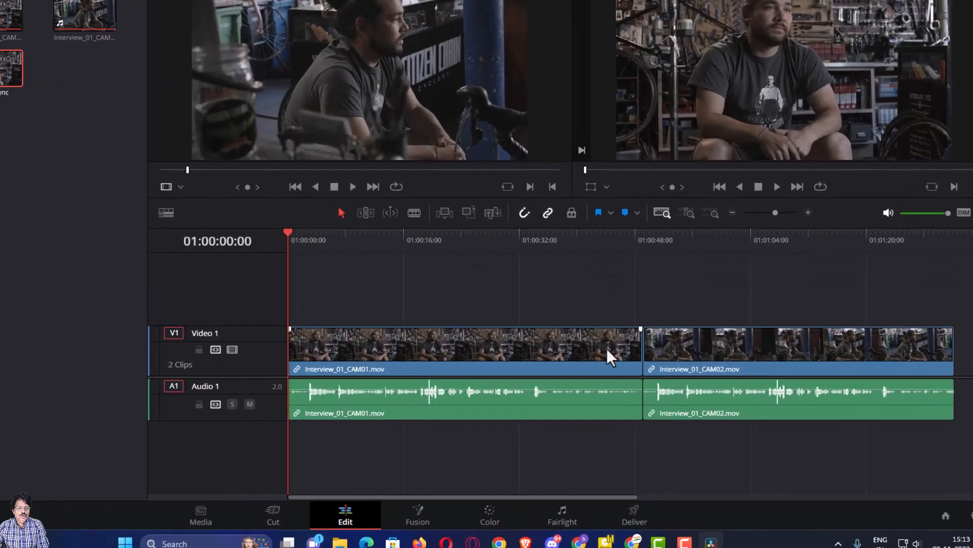
click(647, 372)
click(603, 300)
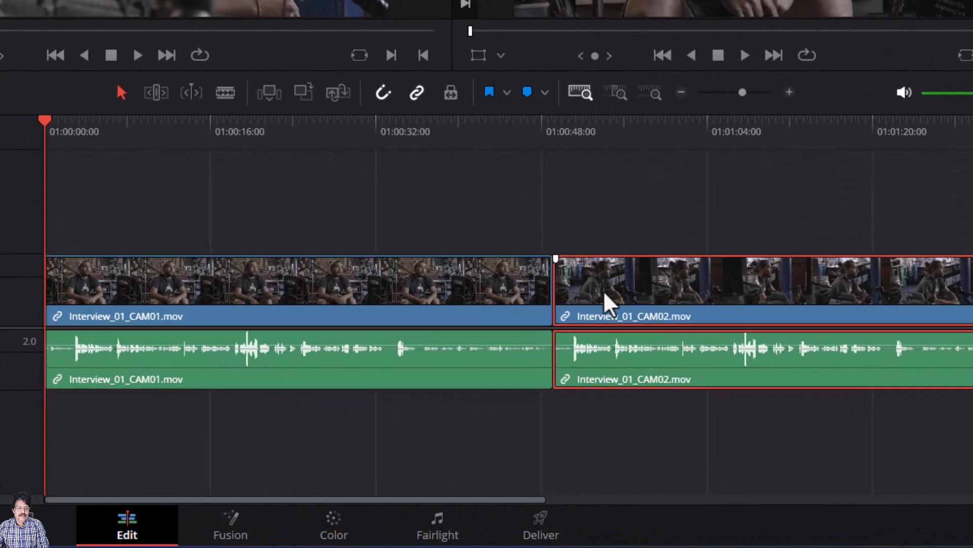
click(502, 301)
click(587, 294)
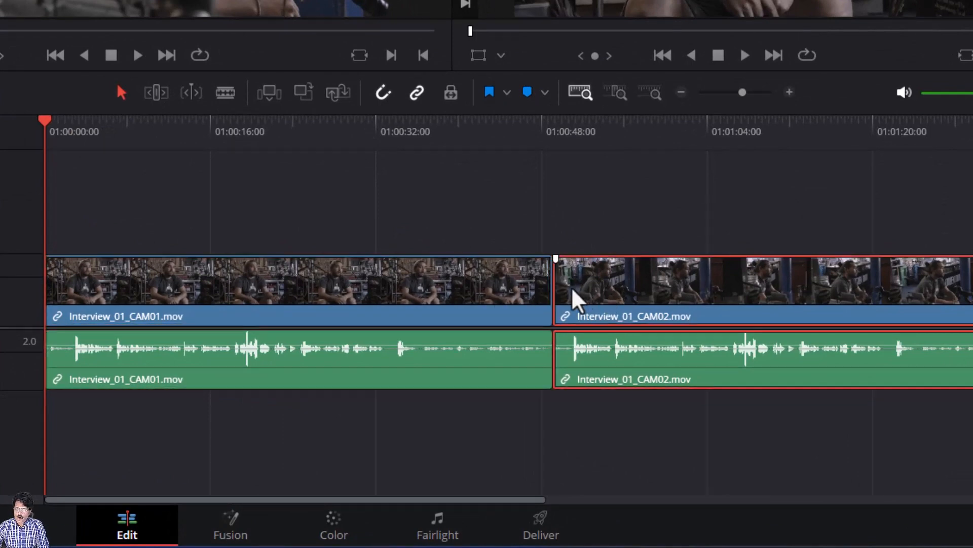
click(414, 298)
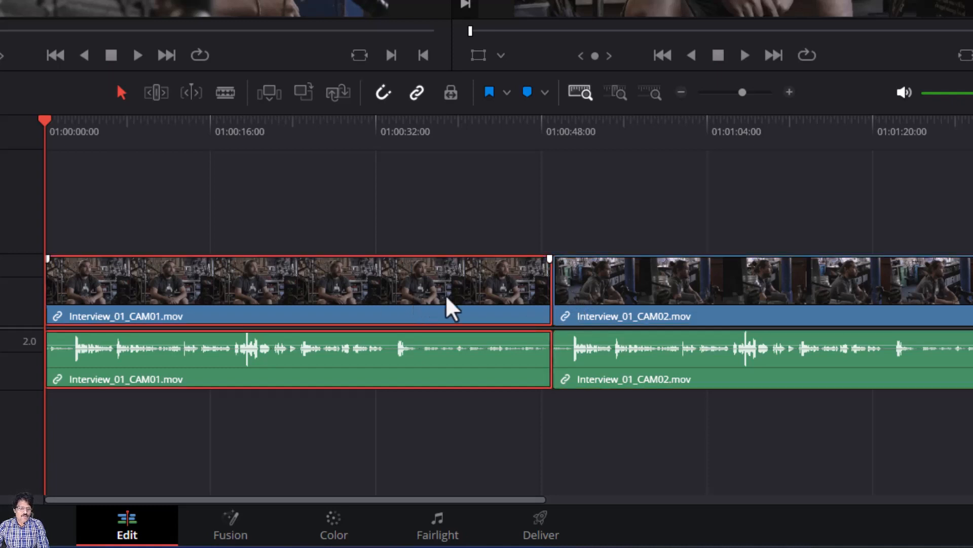
click(606, 295)
click(496, 306)
Move the Interview_01_CAM02.mov clip straight up to a new Video 2 track, keeping its horizontal position.
click(584, 296)
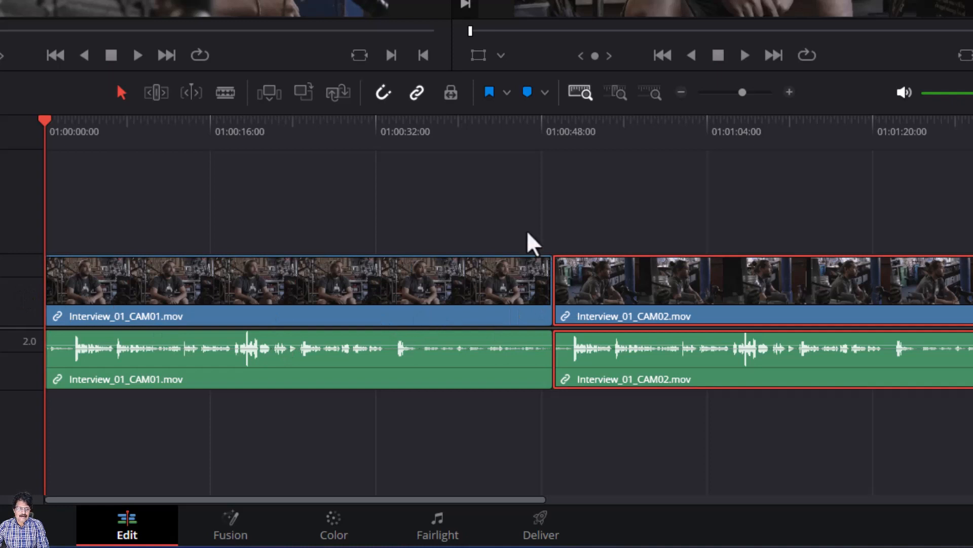
click(562, 217)
click(589, 304)
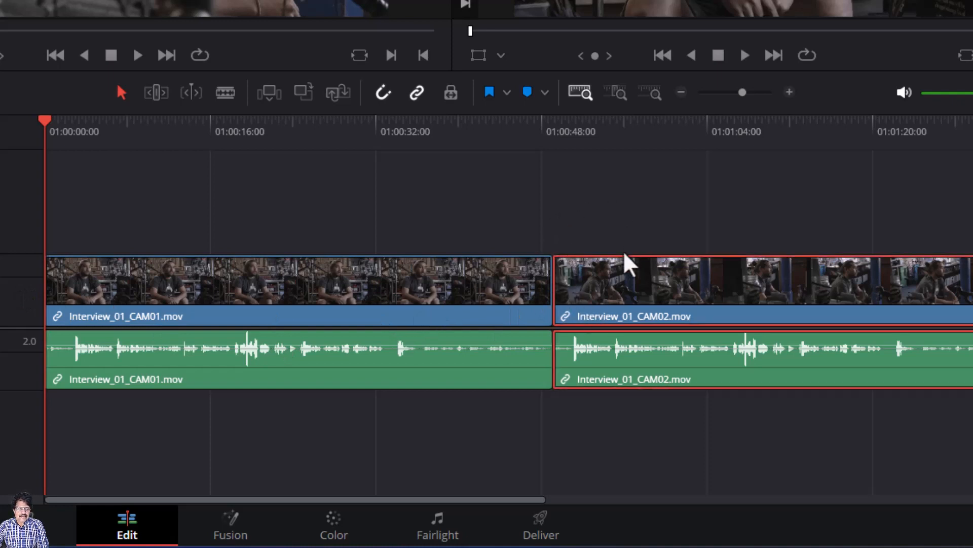
drag(613, 291, 608, 226)
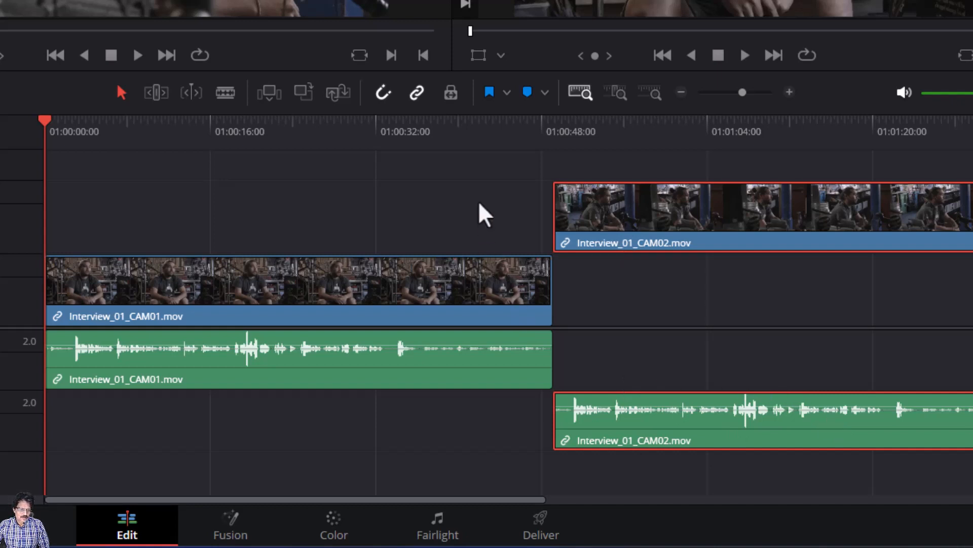
Select the Interview_01_CAM01.mov and Interview_01_CAM02.mov clips in the timeline and auto-align them based on waveform.
drag(480, 202, 583, 302)
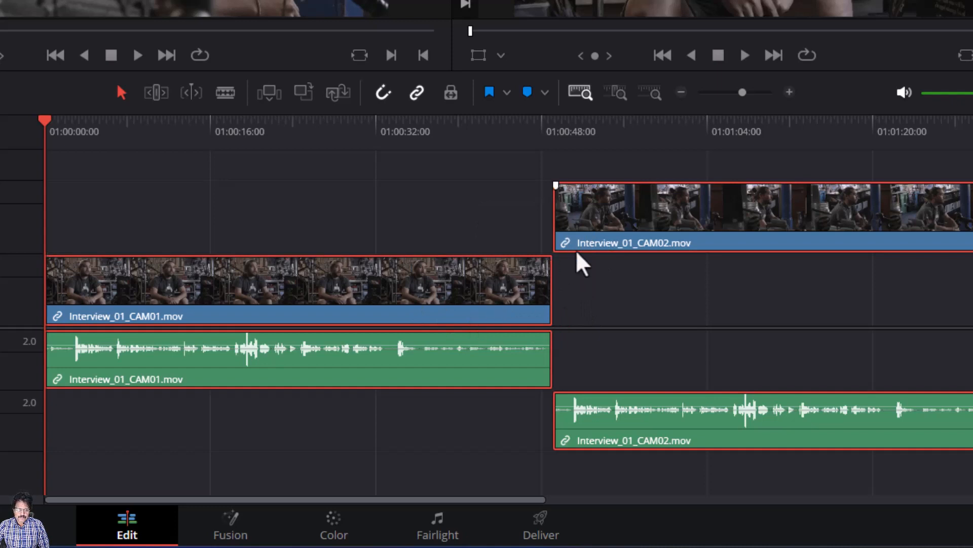
right_click(462, 282)
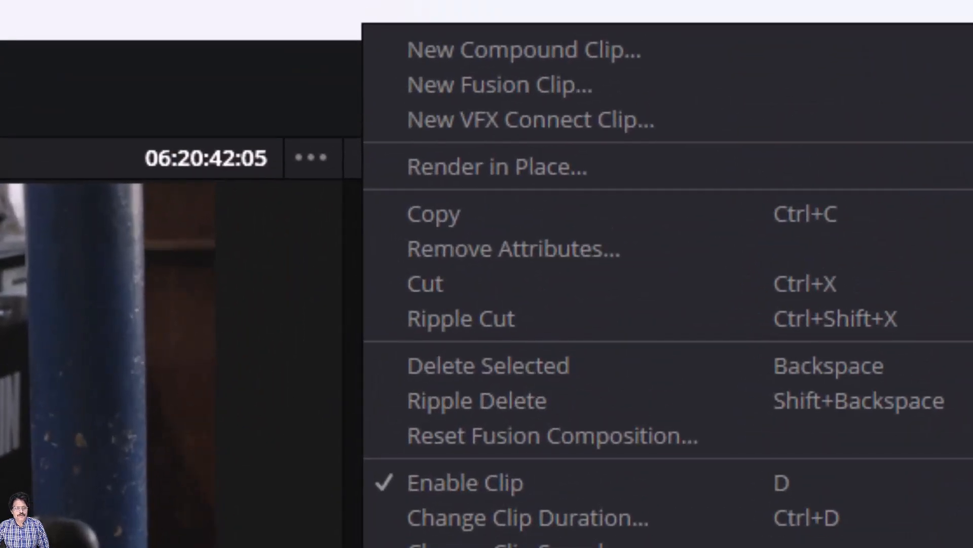
mouse_move(319, 403)
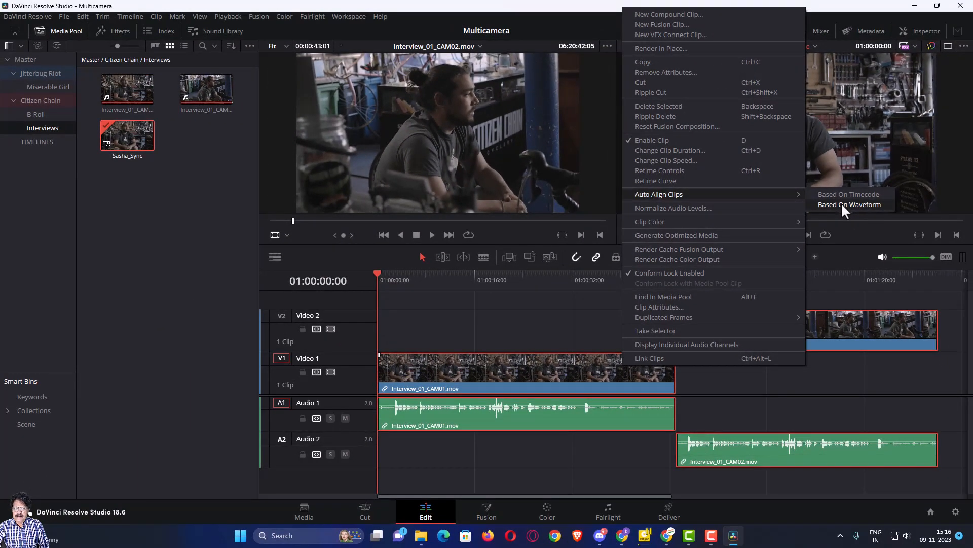
click(842, 205)
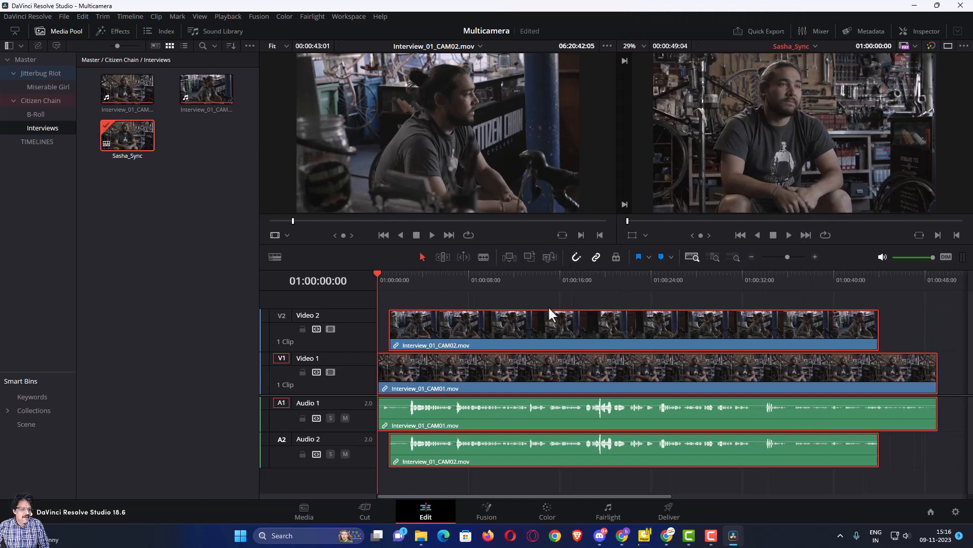
Compare the audio waveforms of the two aligned interview clips up close at several zoom levels and track heights.
click(475, 339)
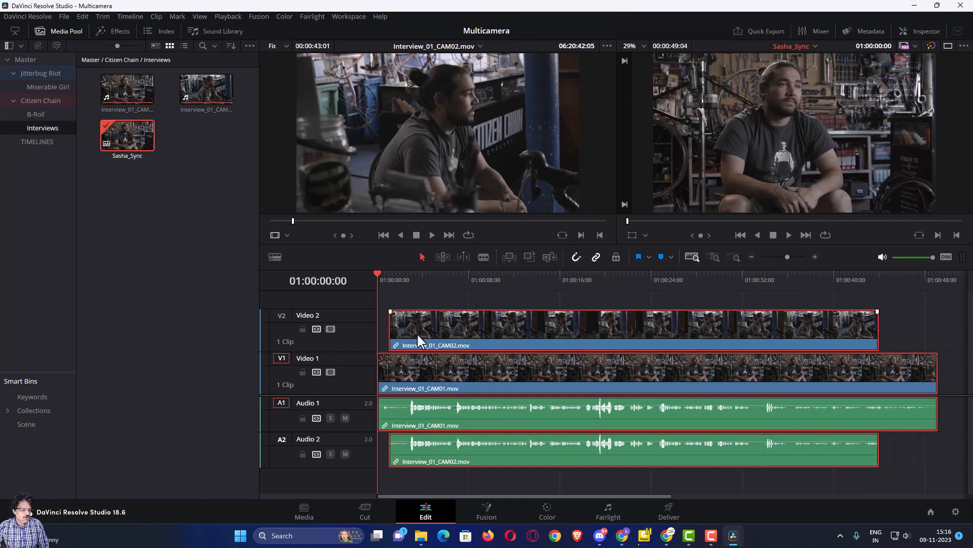
click(417, 438)
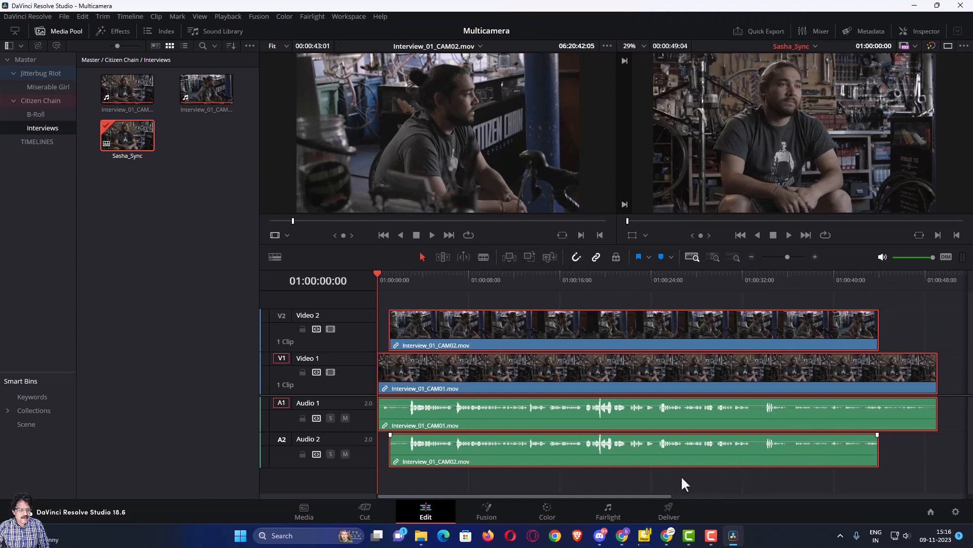
click(440, 413)
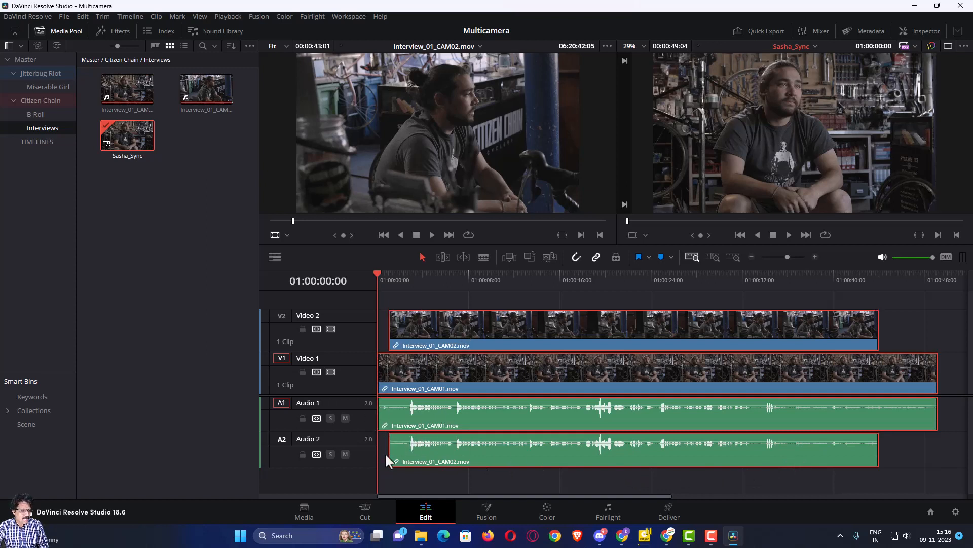
scroll(424, 448, up, 8)
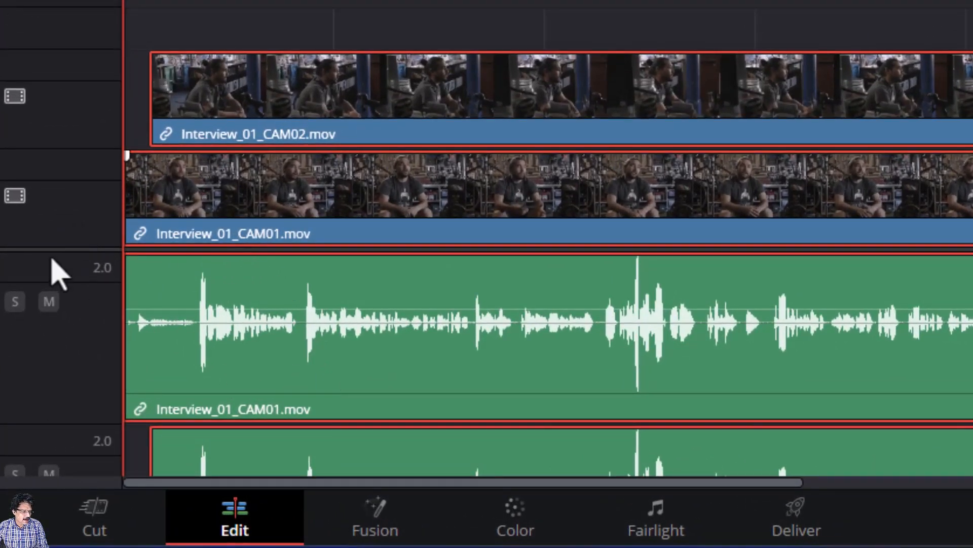
scroll(52, 250, down, 3)
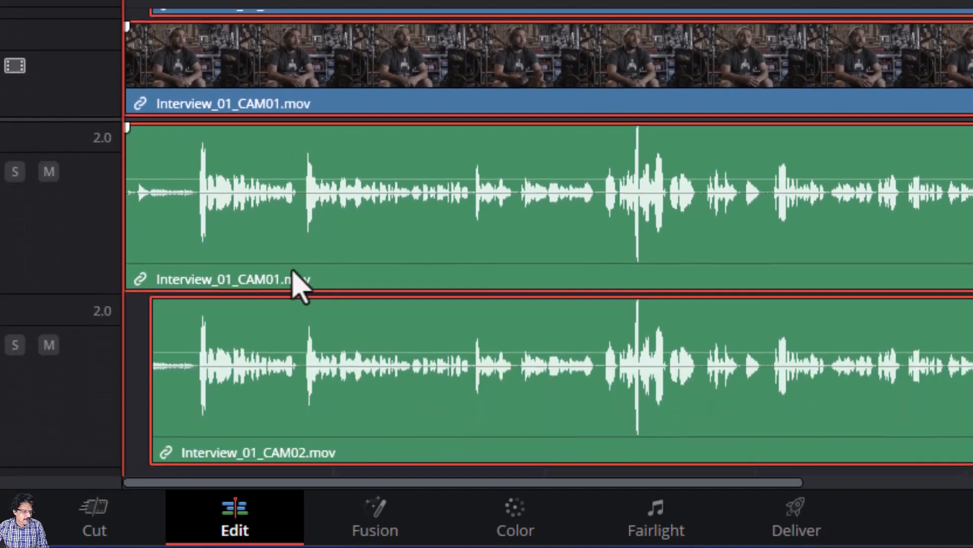
scroll(424, 343, up, 3)
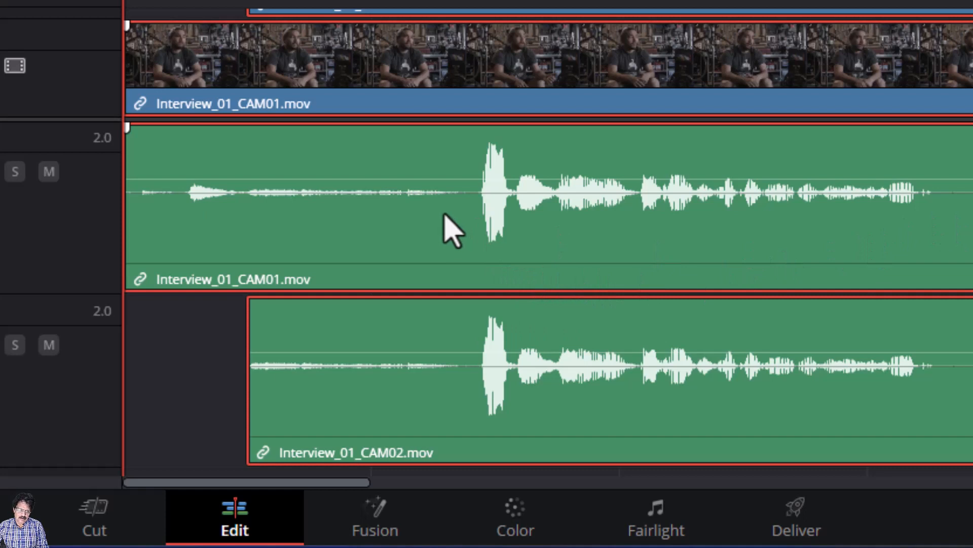
scroll(457, 233, down, 5)
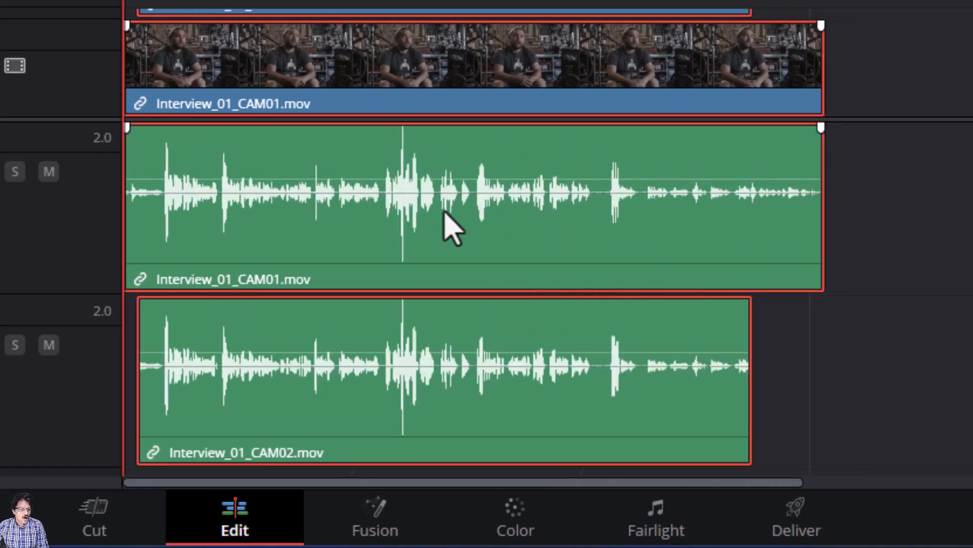
shift+scroll(444, 229, down, 6)
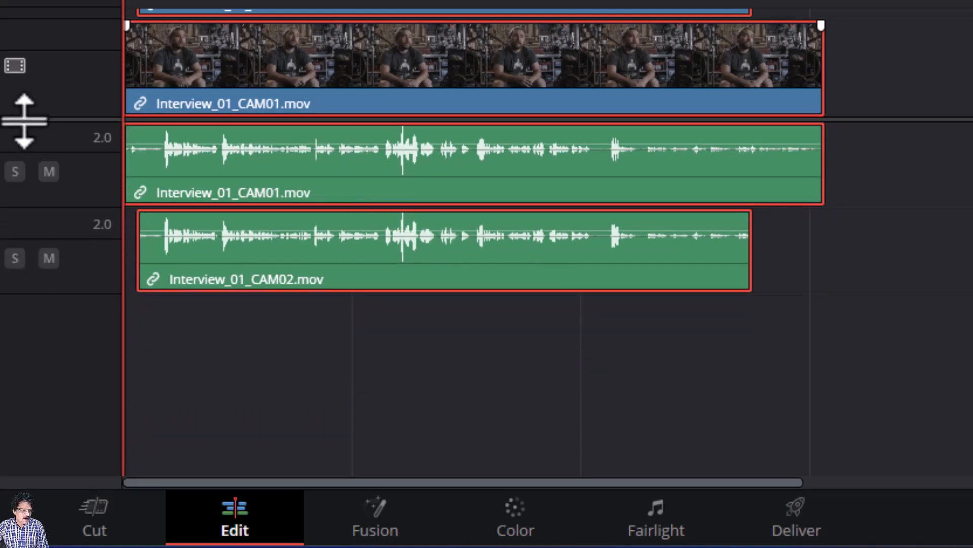
drag(22, 124, 30, 249)
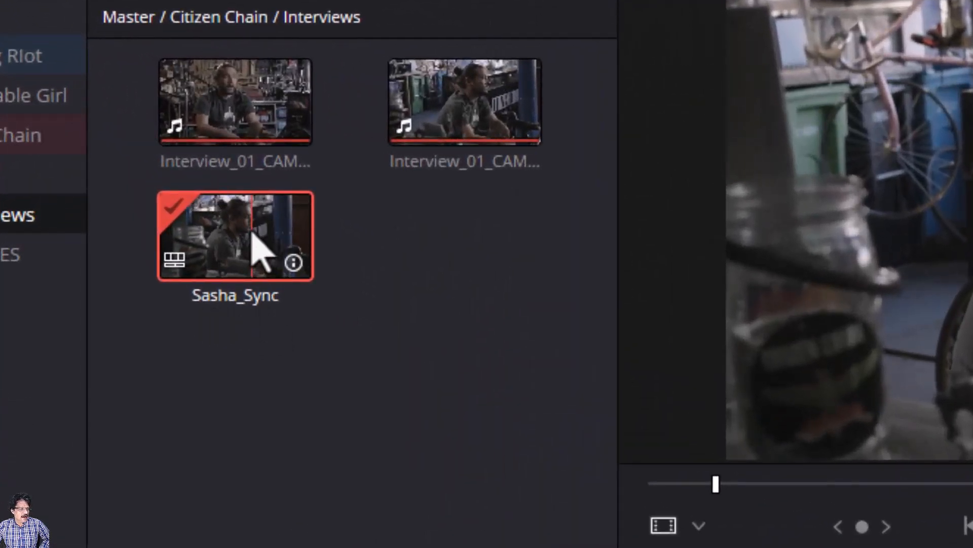
Convert the Sasha_Sync timeline to a multicam clip and load it in the source viewer on the Video 1 angle.
right_click(252, 232)
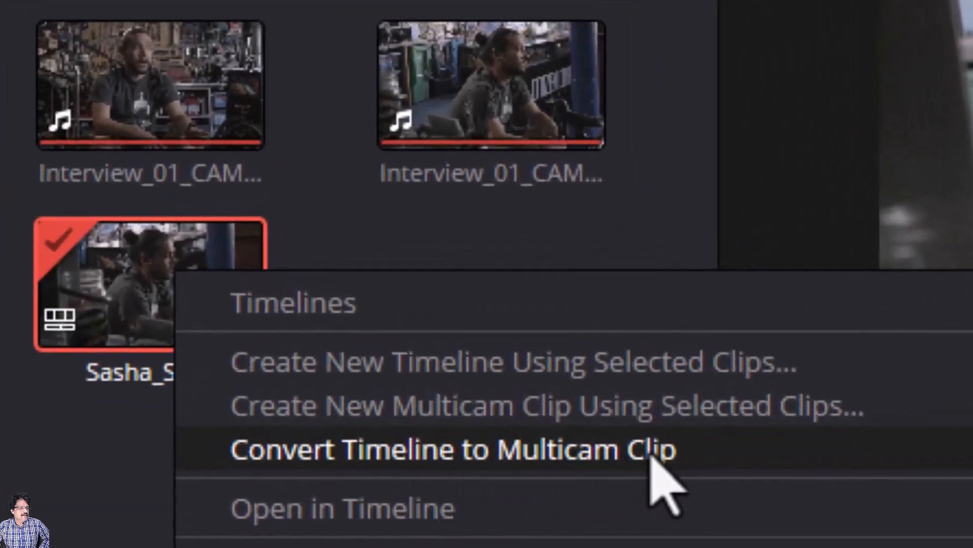
click(489, 451)
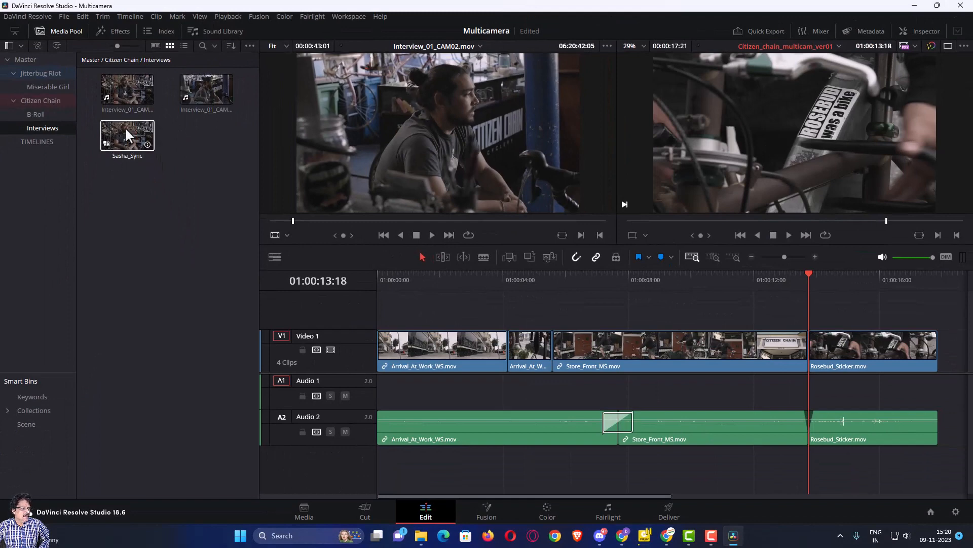
double_click(124, 126)
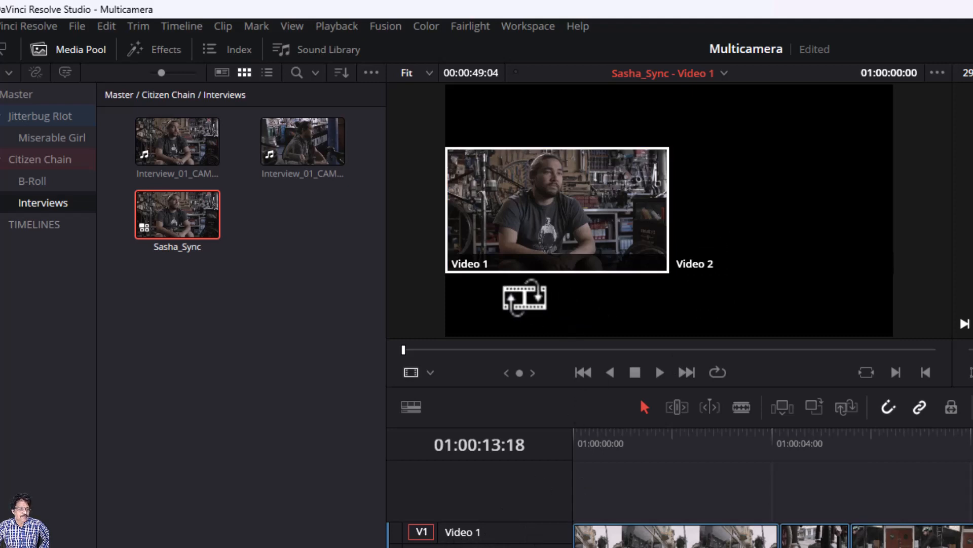
click(555, 284)
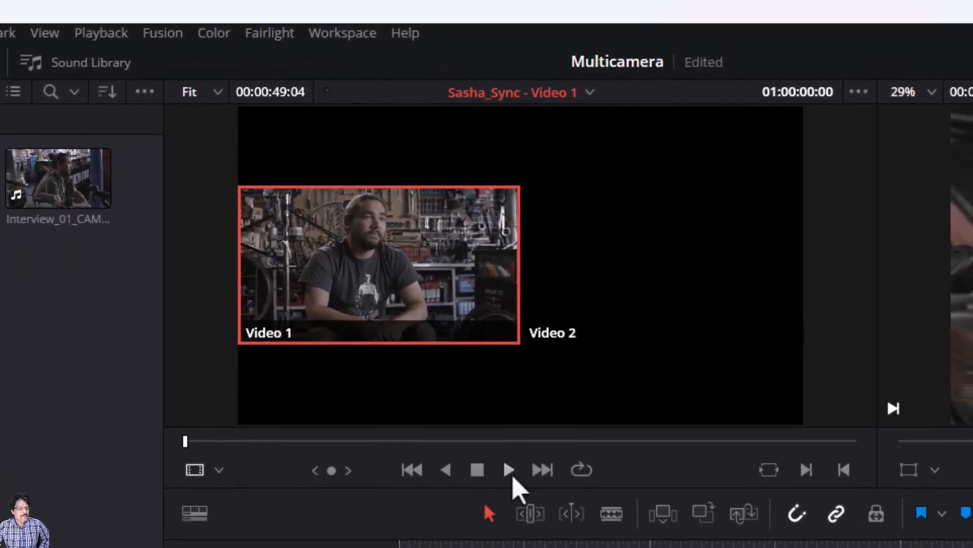
Preview both angles of the Sasha_Sync multicam clip in the source viewer, starting near its beginning.
click(509, 470)
click(371, 441)
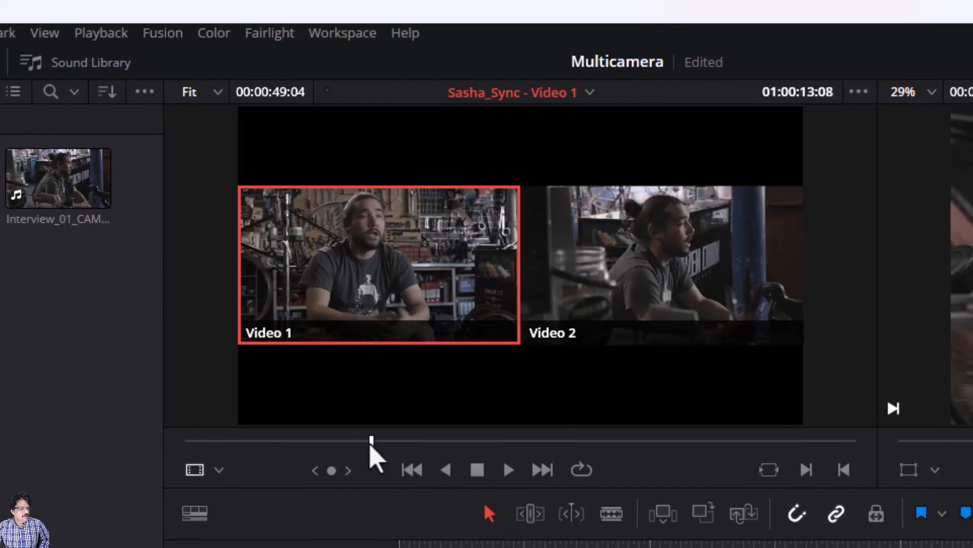
drag(371, 441, 194, 441)
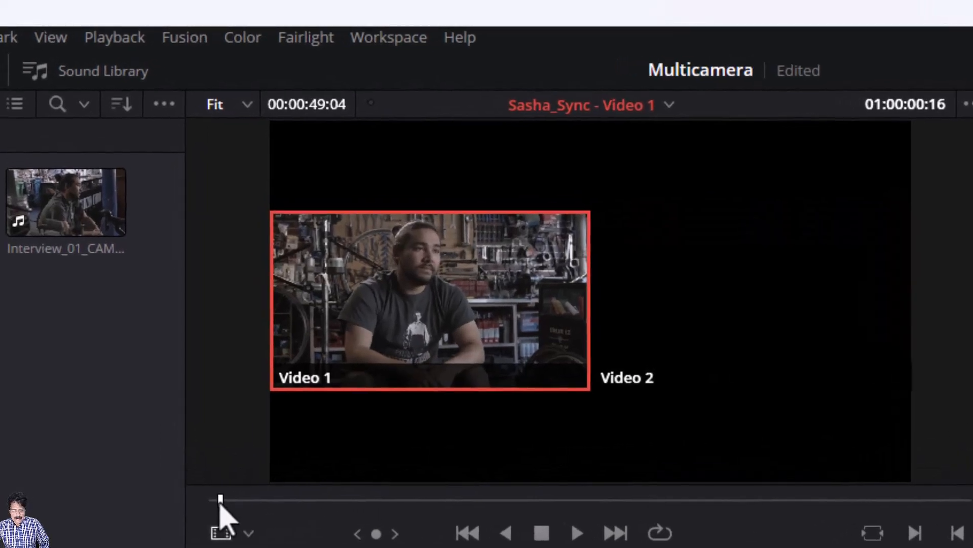
key(space)
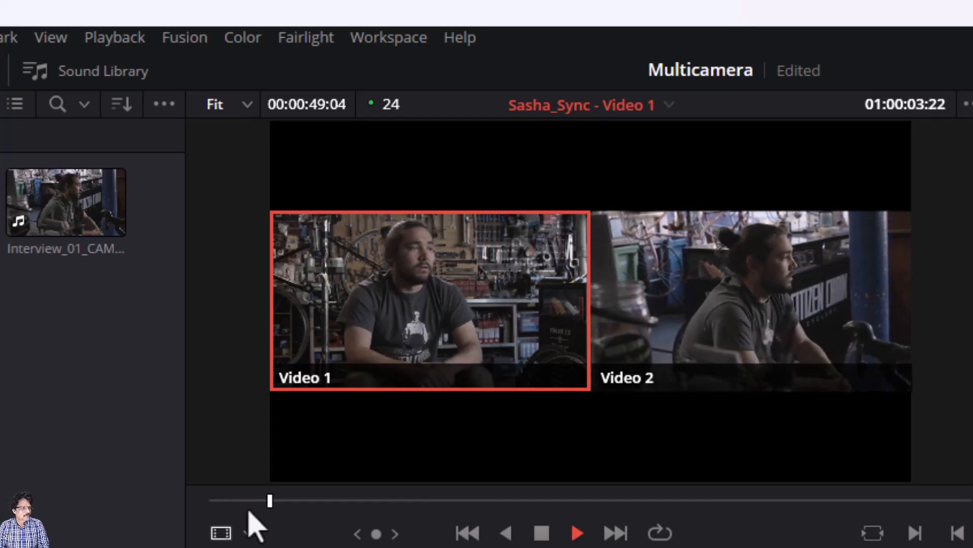
key(space)
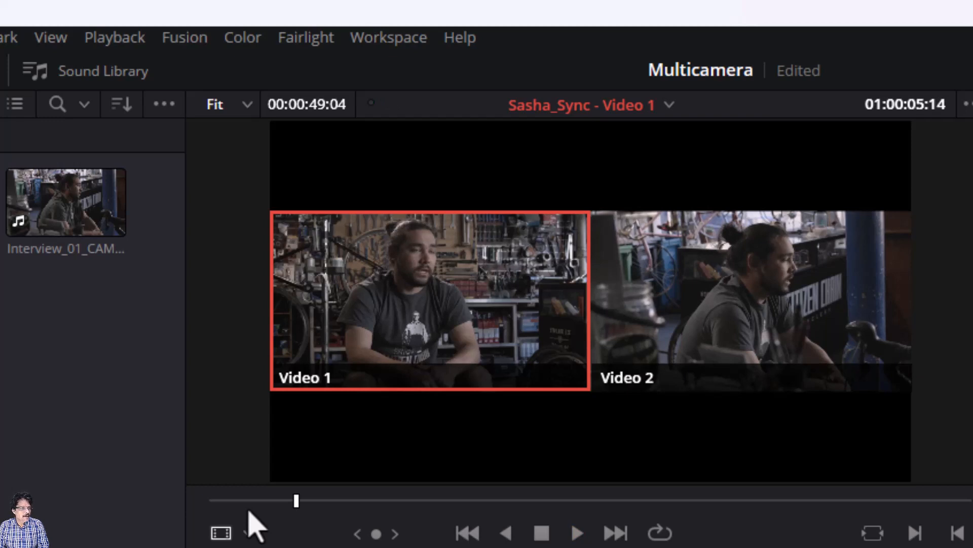
Shuttle to the start of the interview answer and mark an In point at 01:00:06:18 in the multicam clip.
drag(254, 525, 970, 147)
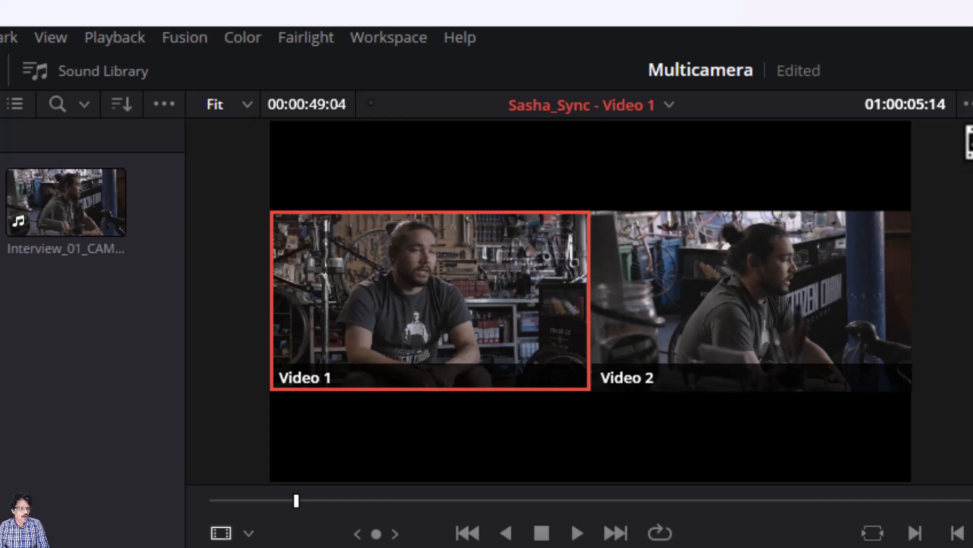
key(space)
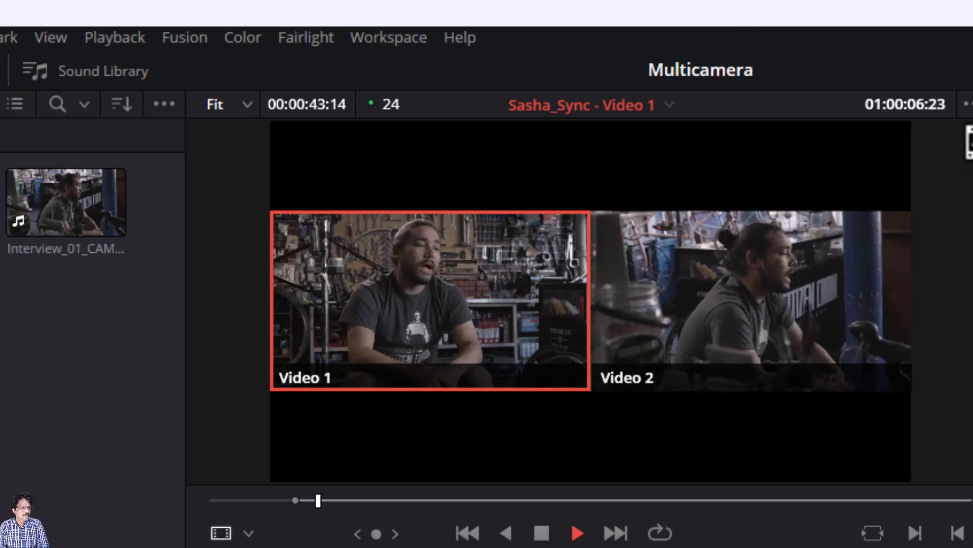
key(space)
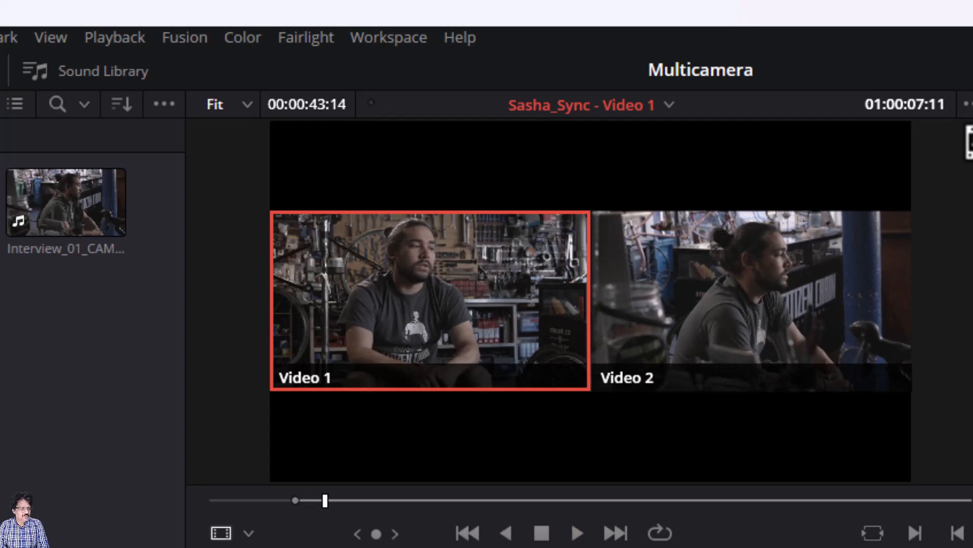
key(j)
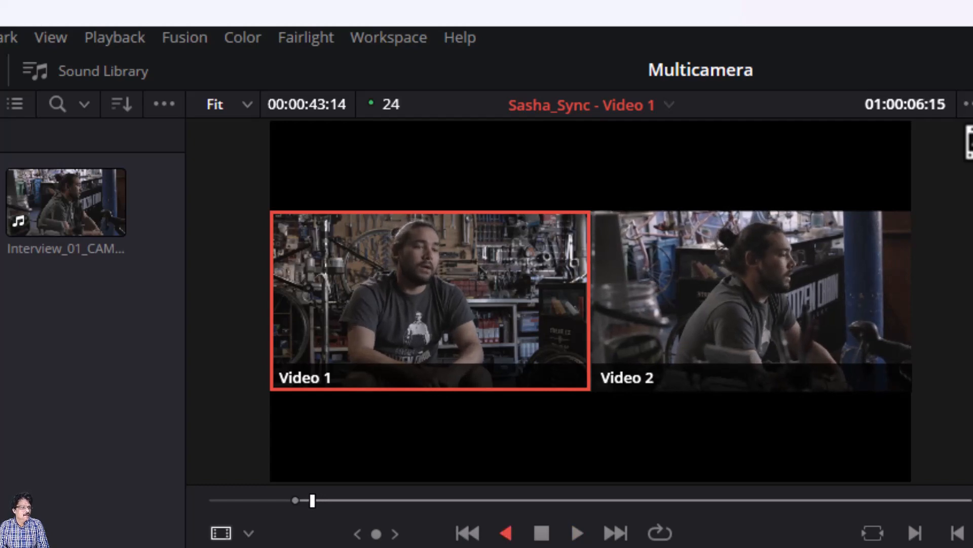
key(k)
key(l)
key(k)
key(j)
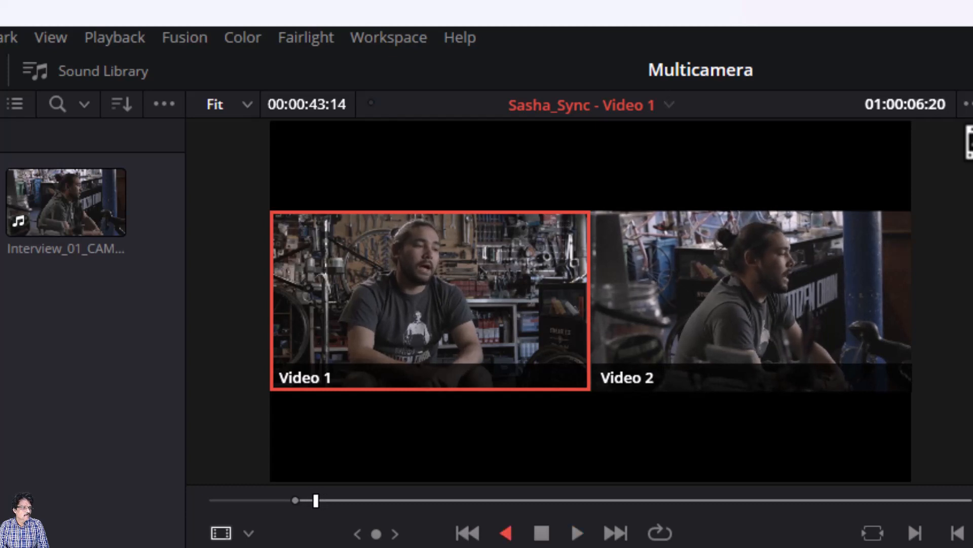
key(k)
key(i)
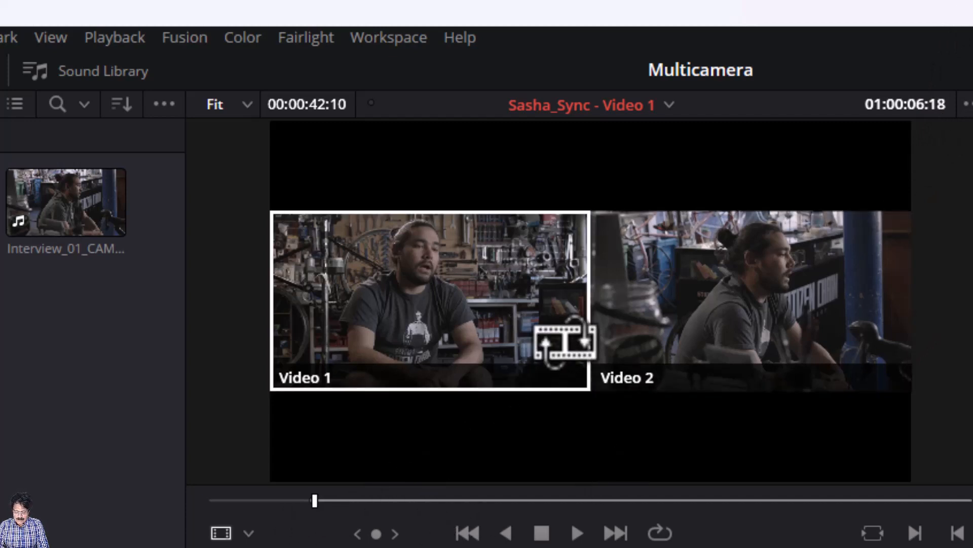
Play and shuttle the Sasha_Sync multicam clip to the end of the interview answer and mark an Out point at 01:00:26:17.
key(space)
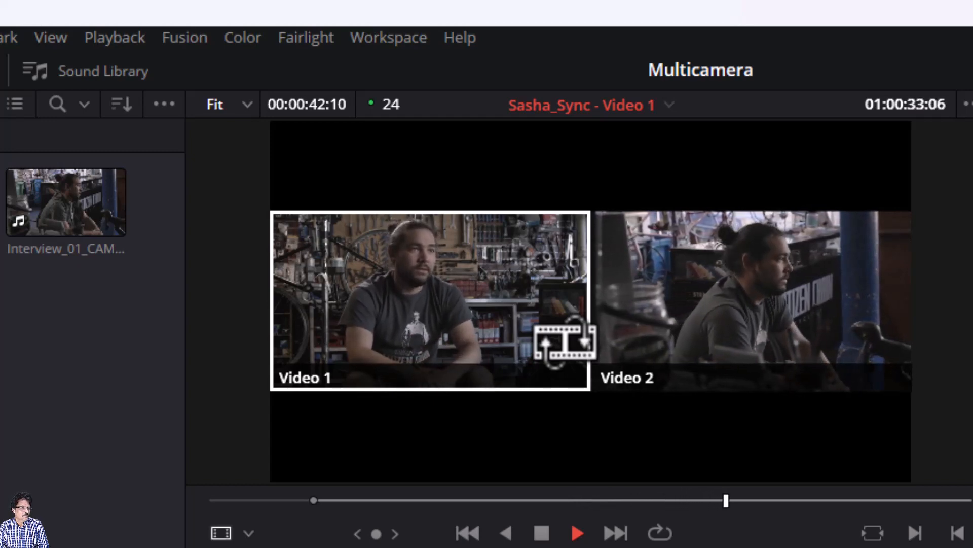
key(space)
key(j)
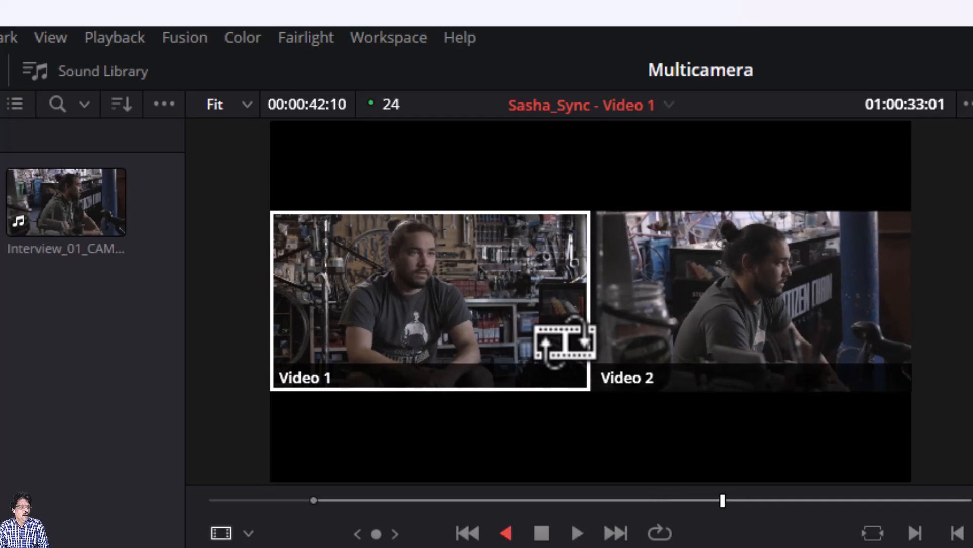
key(j)
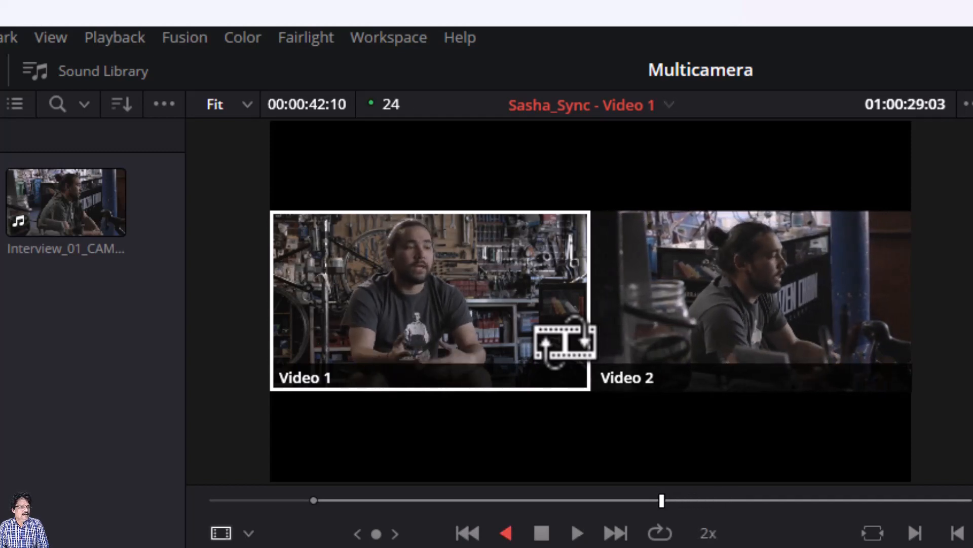
key(k)
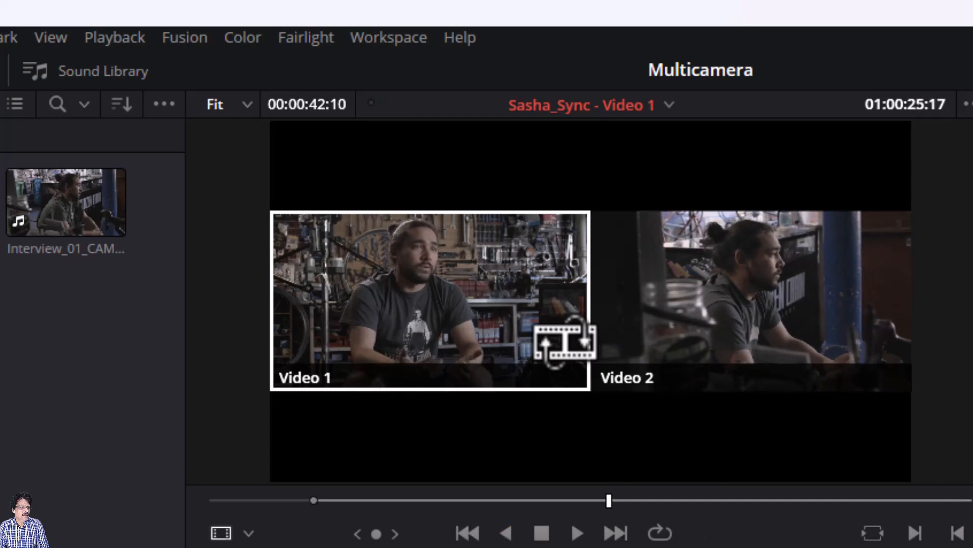
key(l)
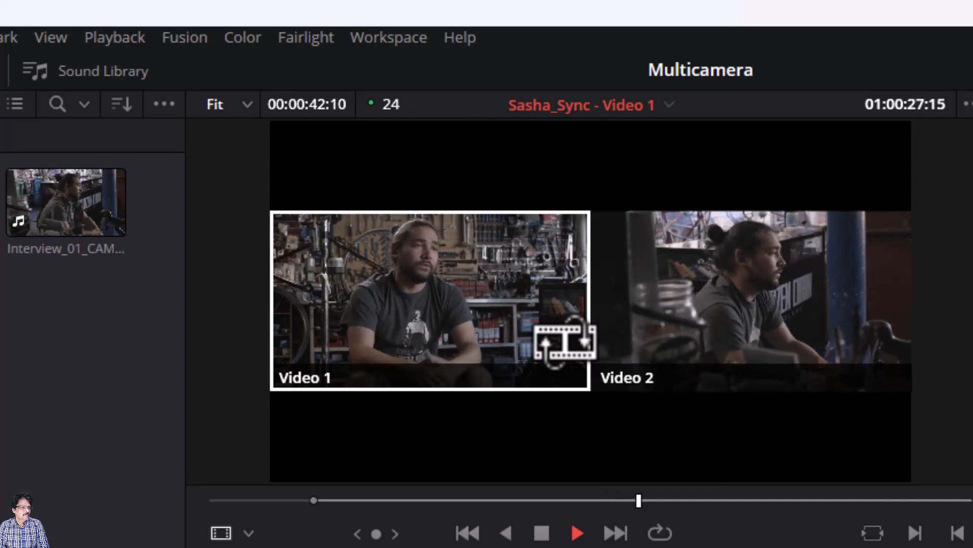
key(j)
key(j)
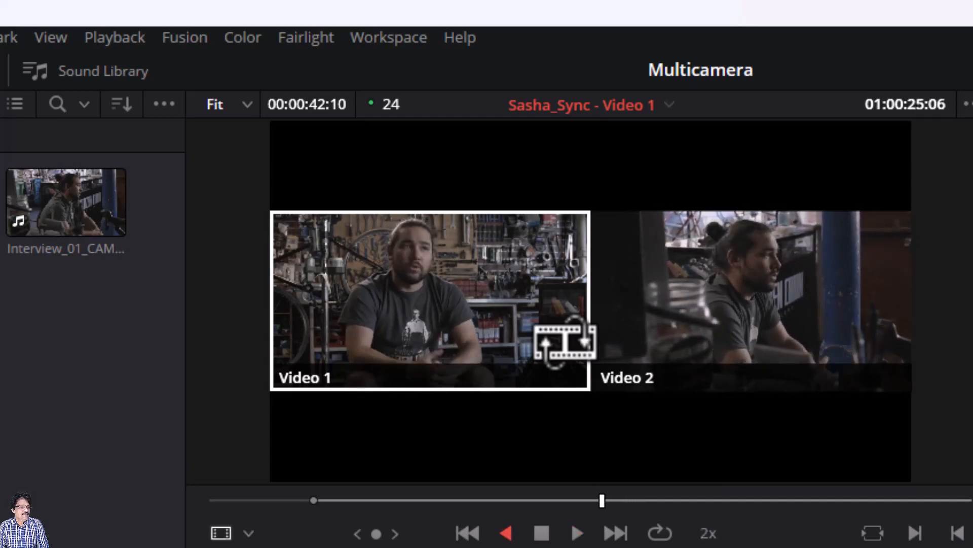
key(k)
key(l)
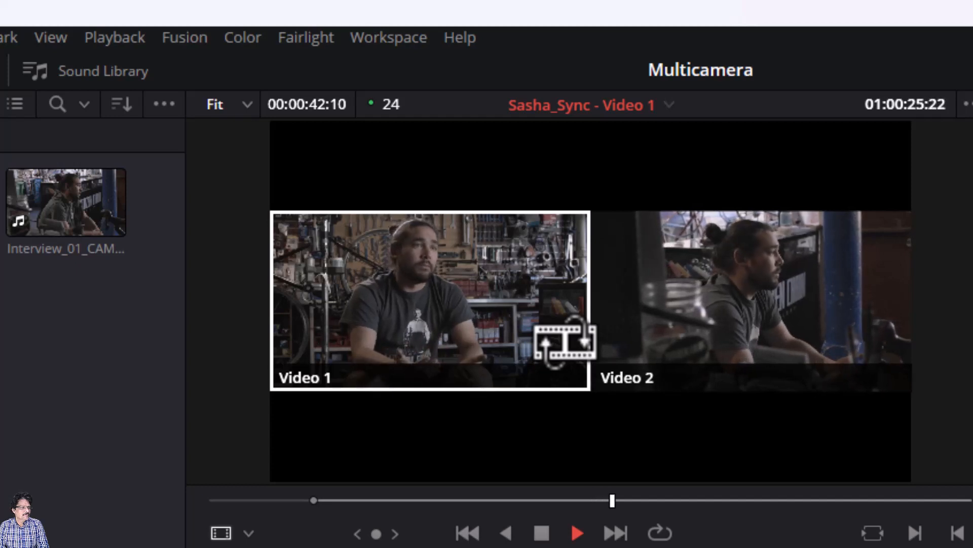
key(k)
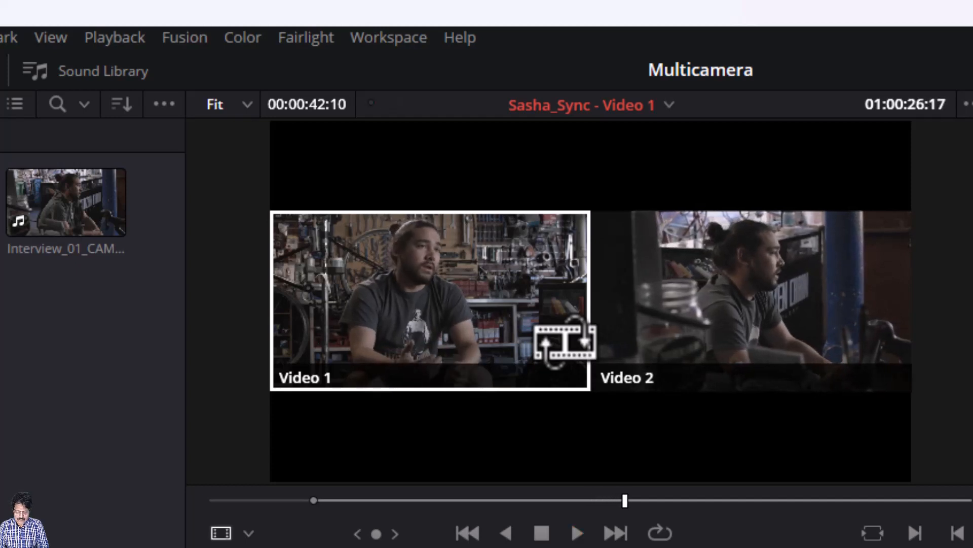
key(o)
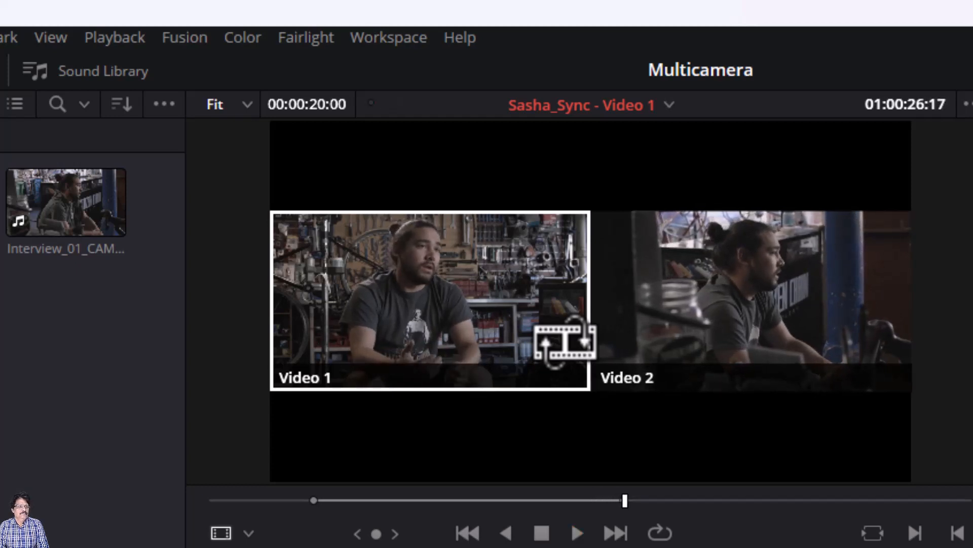
Play on through the Sasha_Sync clip and move its Out point to 01:00:32:18.
key(l)
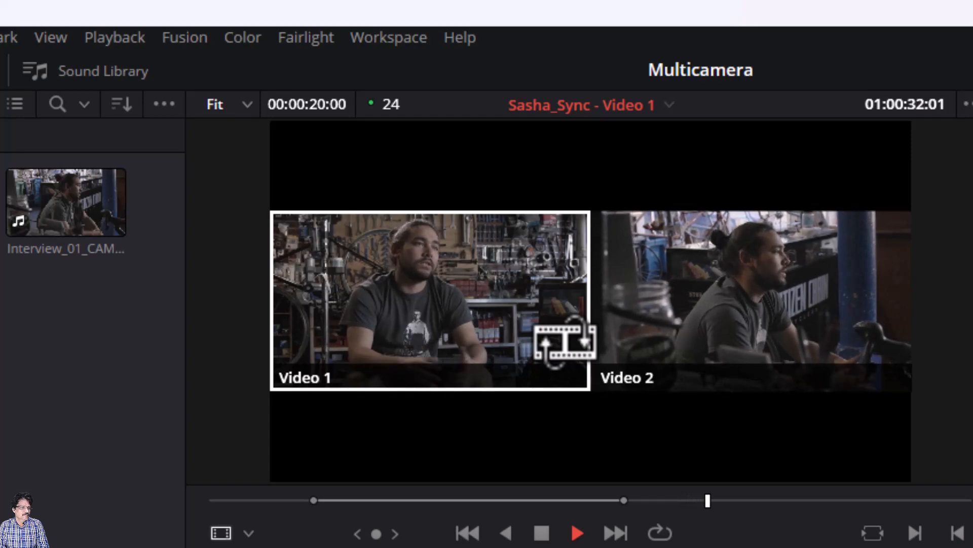
key(k)
key(o)
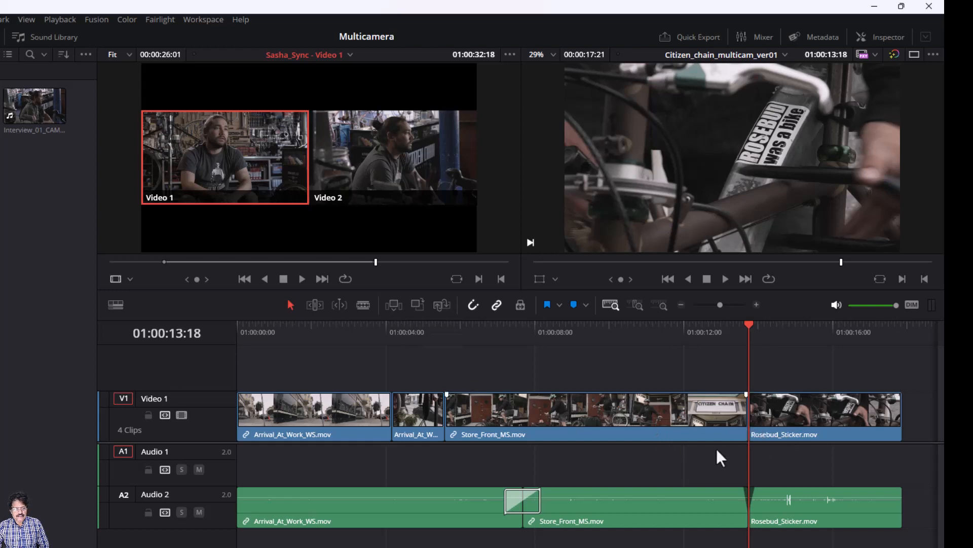
Insert the marked Sasha_Sync range into the timeline at 01:00:13:18, between the Store_Front_MS and Rosebud_Sticker clips.
scroll(769, 442, right, 5)
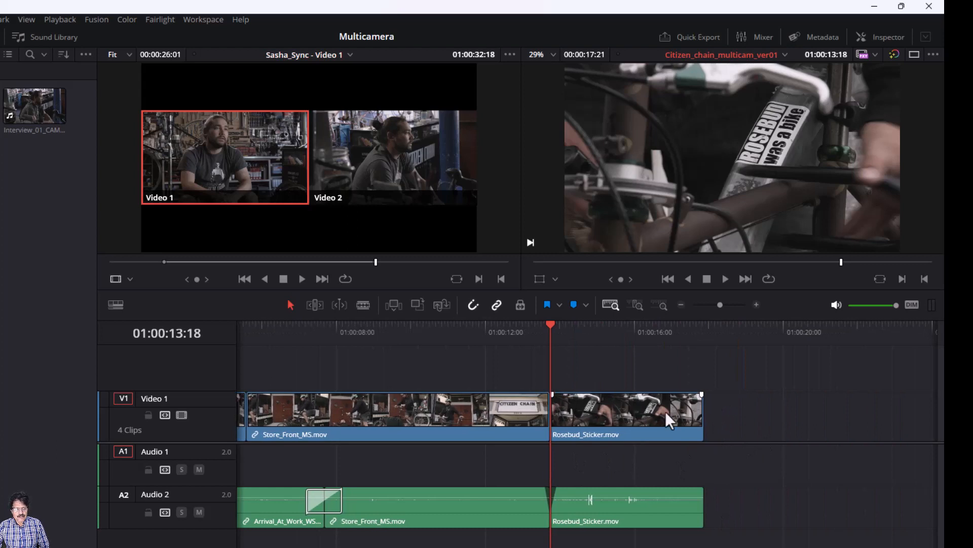
click(398, 309)
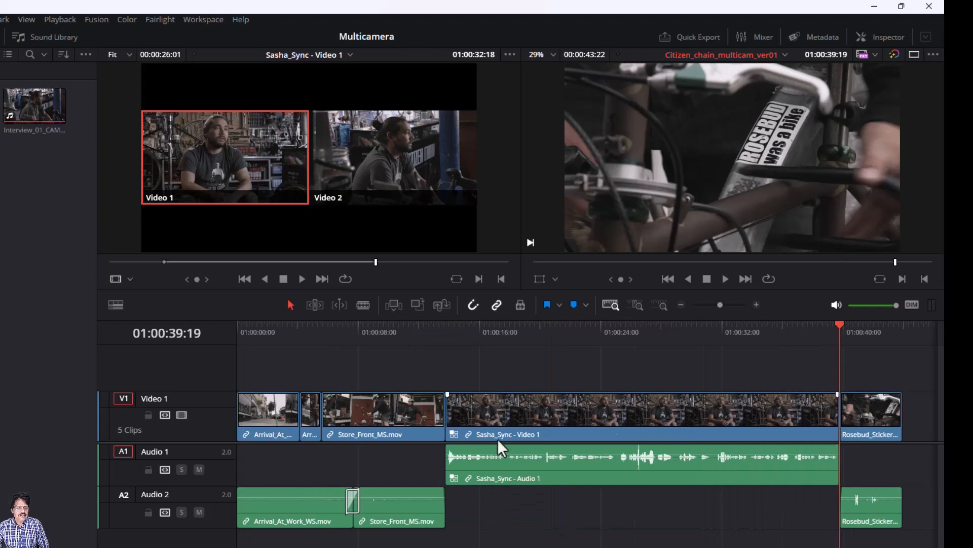
Review the inserted Sasha_Sync clip in the timeline from its beginning and examine its opening section at closer zoom.
click(428, 325)
key(space)
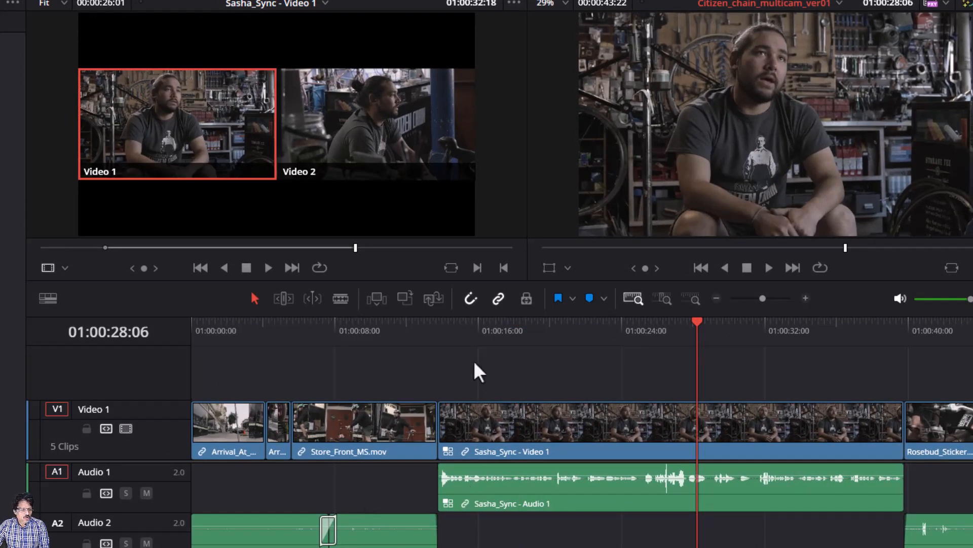
click(439, 327)
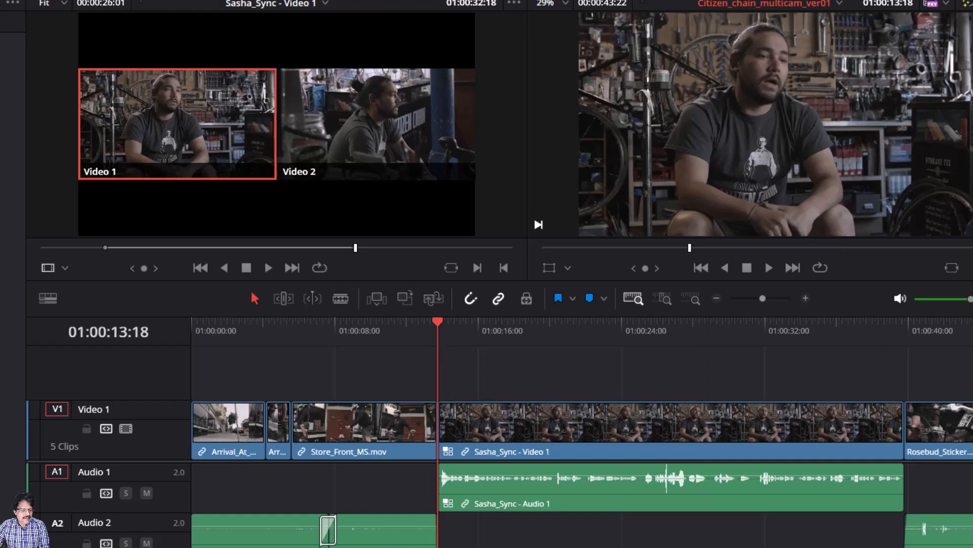
key(space)
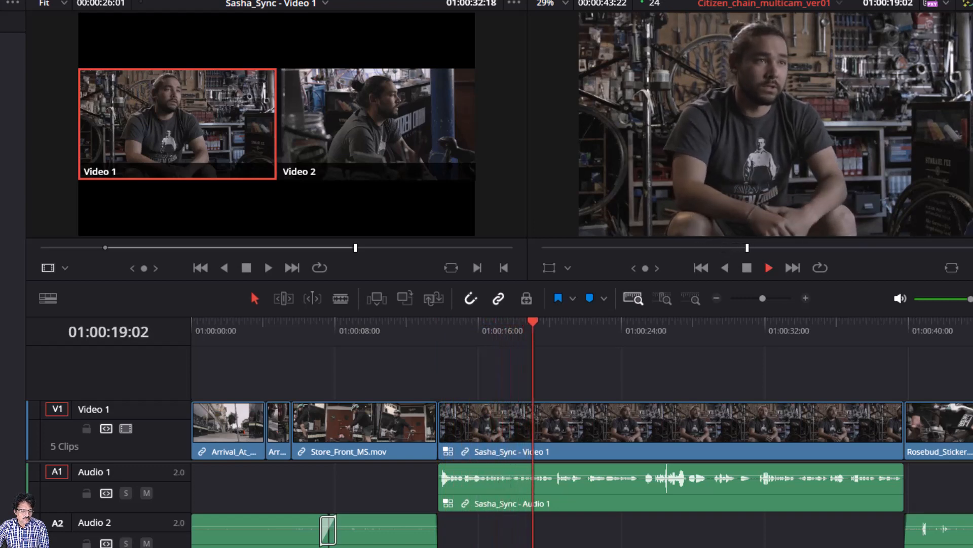
key(space)
key(ctrl+equal)
key(ctrl+equal)
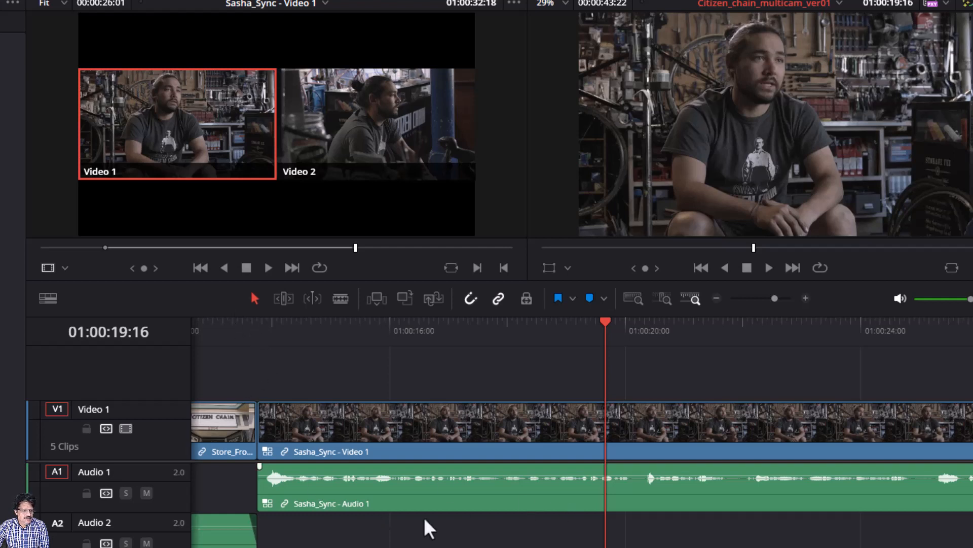
scroll(431, 542, up, 2)
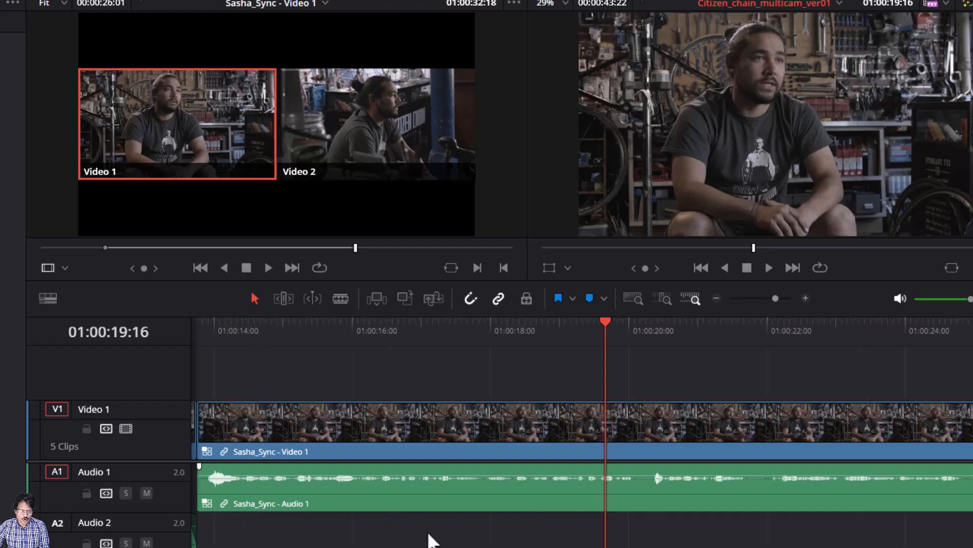
scroll(431, 541, down, 2)
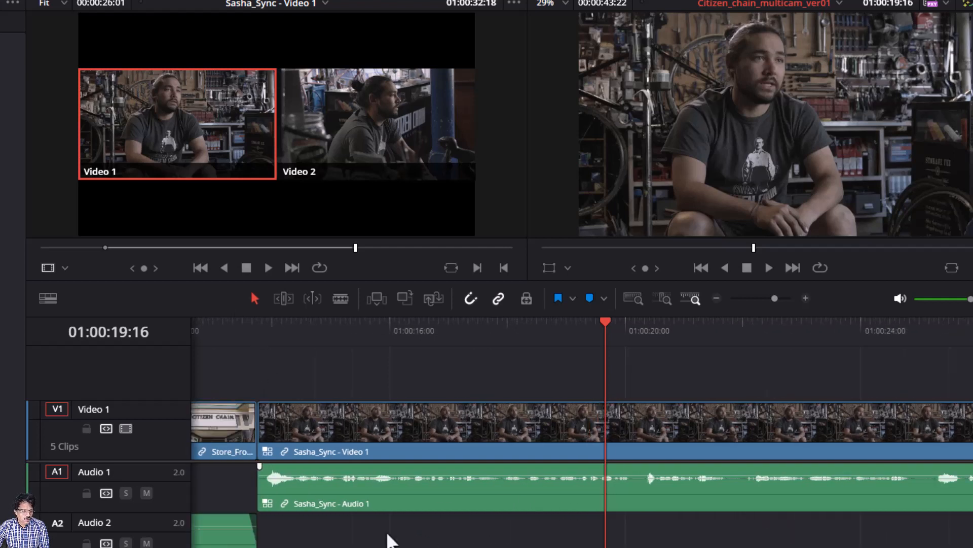
Find the first angle-change point by playback and split the Sasha_Sync clip with the Blade at 01:00:17:22.
click(262, 322)
key(space)
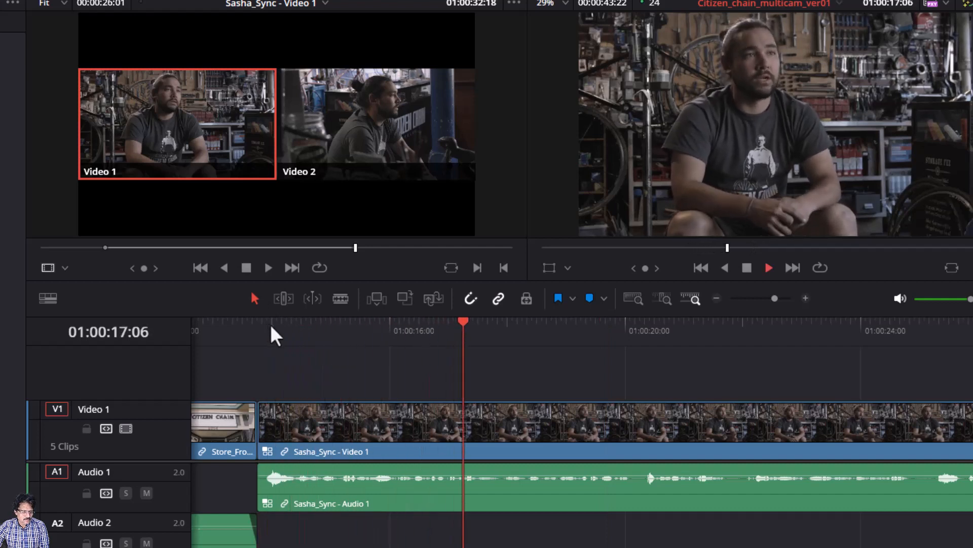
key(space)
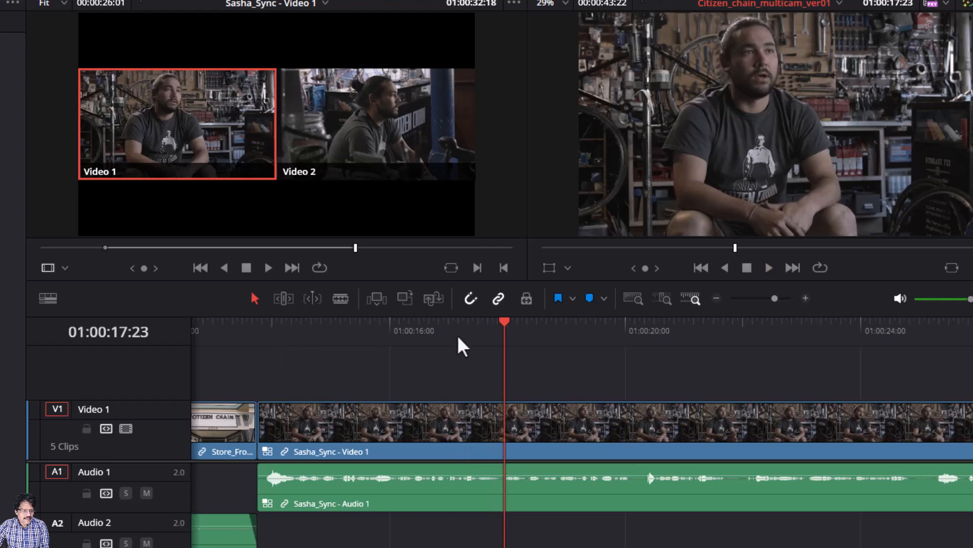
click(451, 324)
key(space)
key(space)
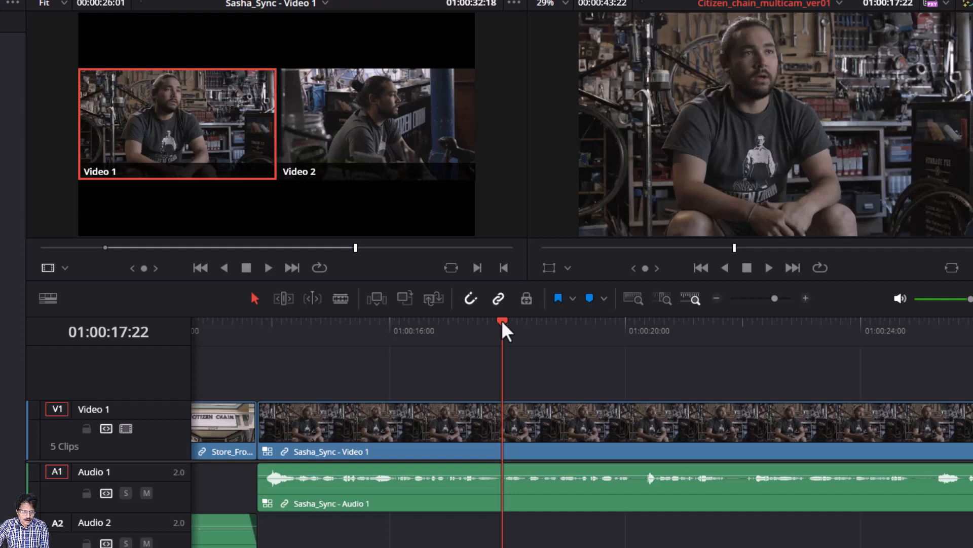
drag(502, 321, 501, 322)
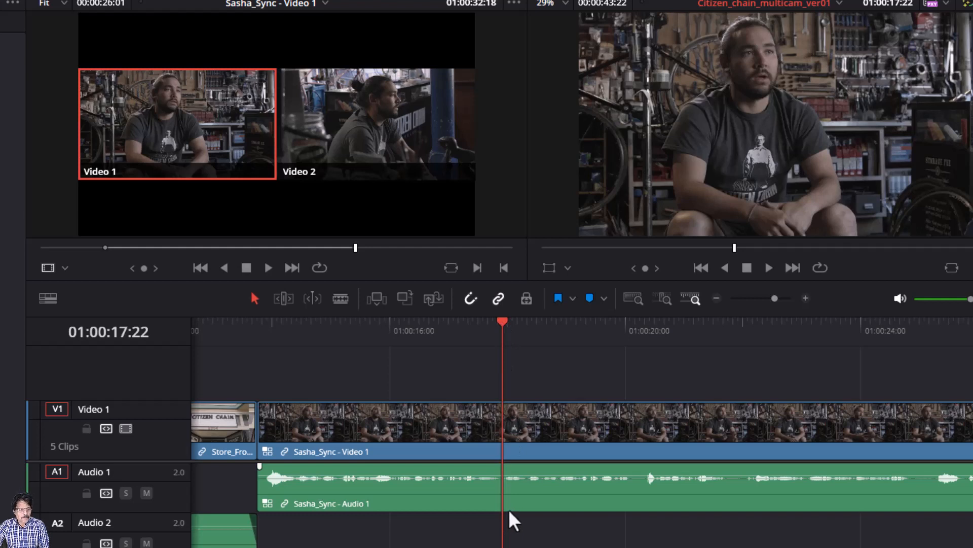
key(b)
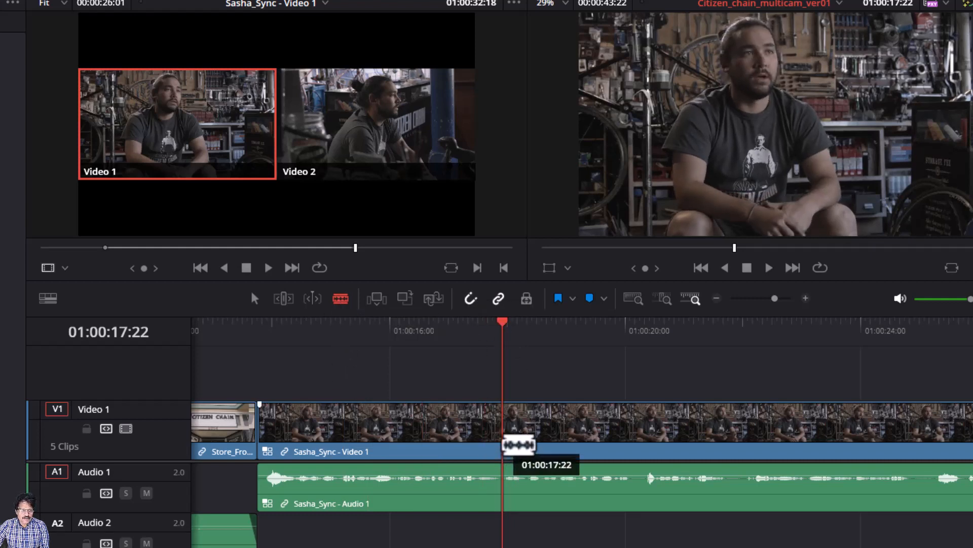
click(504, 445)
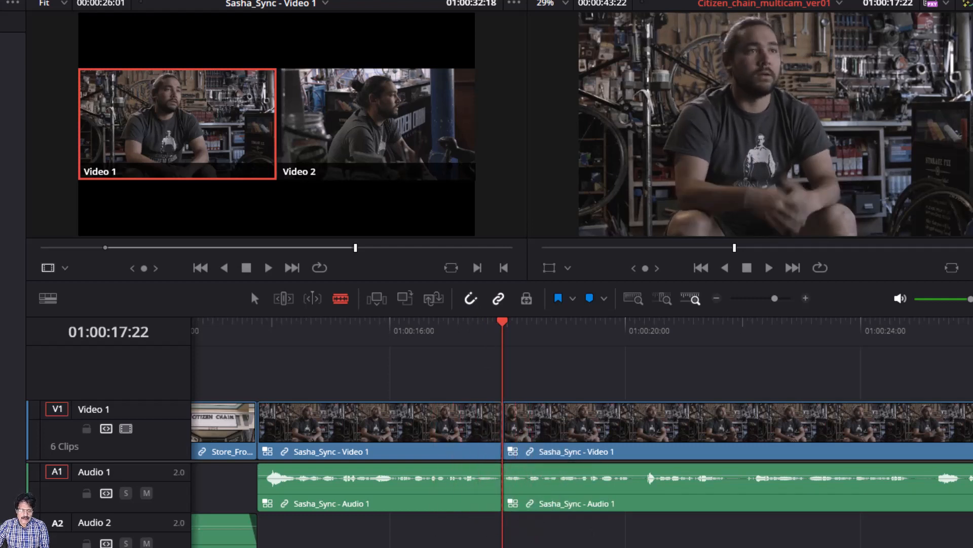
Play the interview onward from the 01:00:17:22 cut and park the playhead at 01:00:19:19 for the next angle change.
key(space)
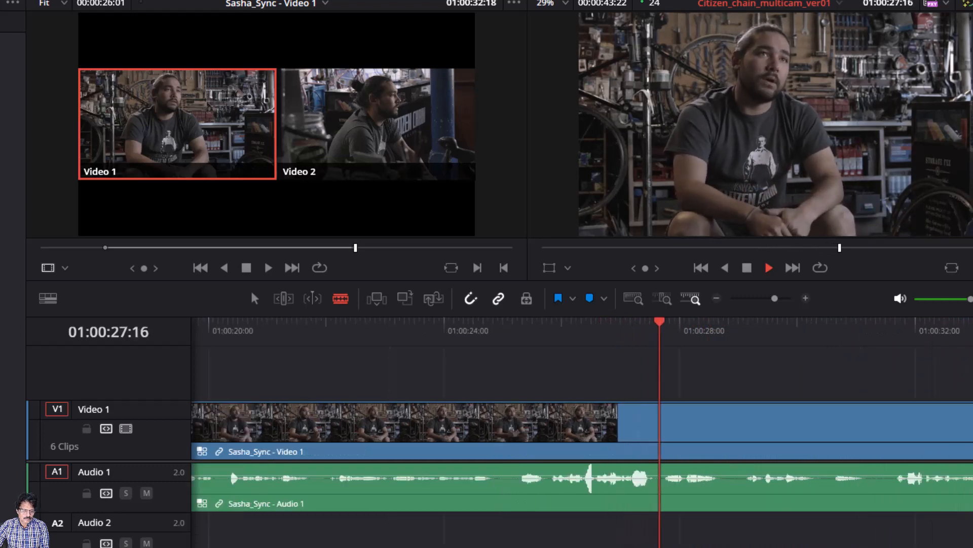
key(space)
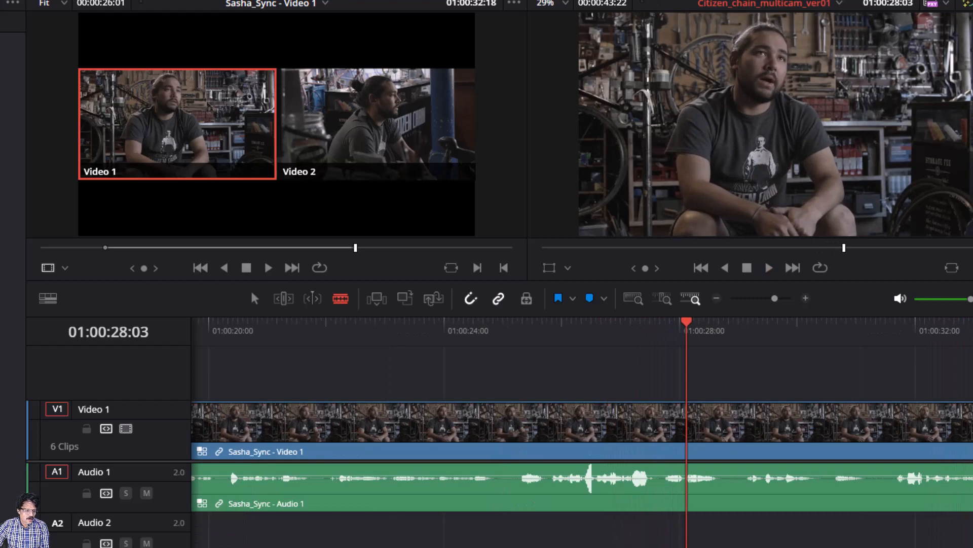
scroll(321, 339, left, 5)
click(318, 325)
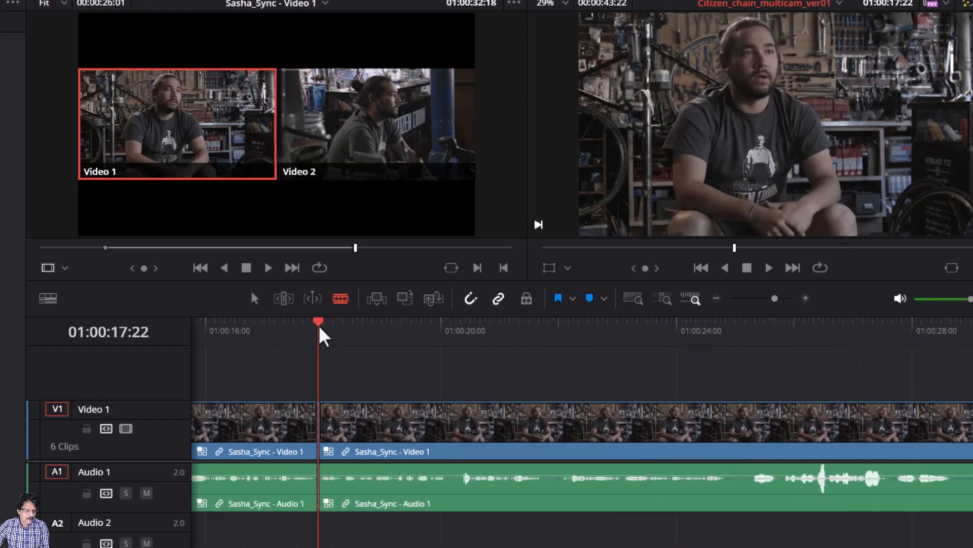
key(space)
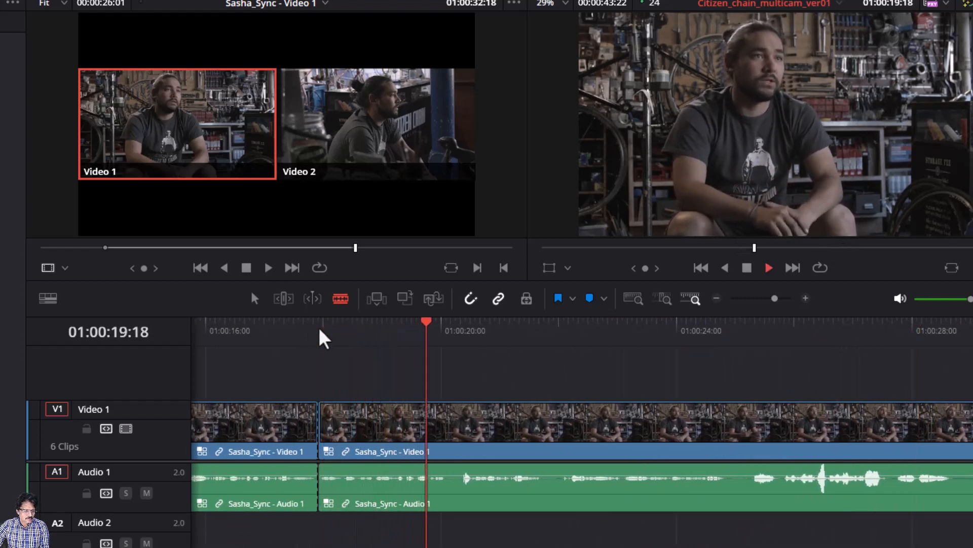
key(space)
drag(434, 321, 429, 323)
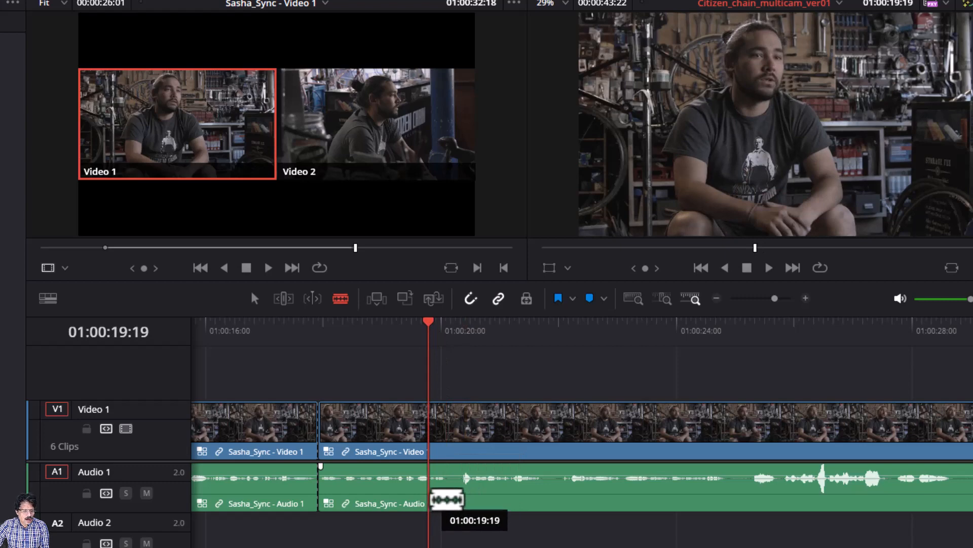
Undo the misplaced cut near 01:00:20:05, split the Sasha_Sync clip at the playhead at 01:00:19:19, and return to Selection mode.
click(464, 433)
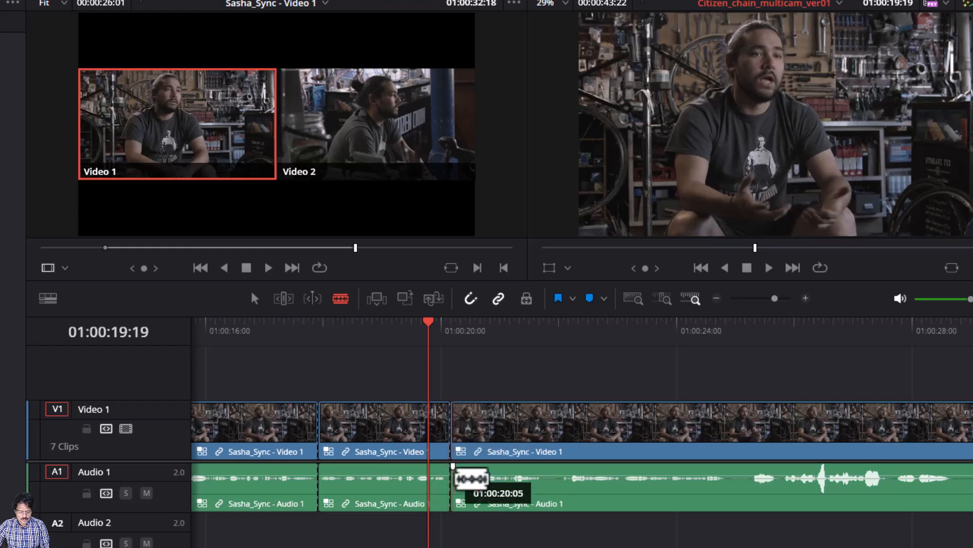
key(ctrl+z)
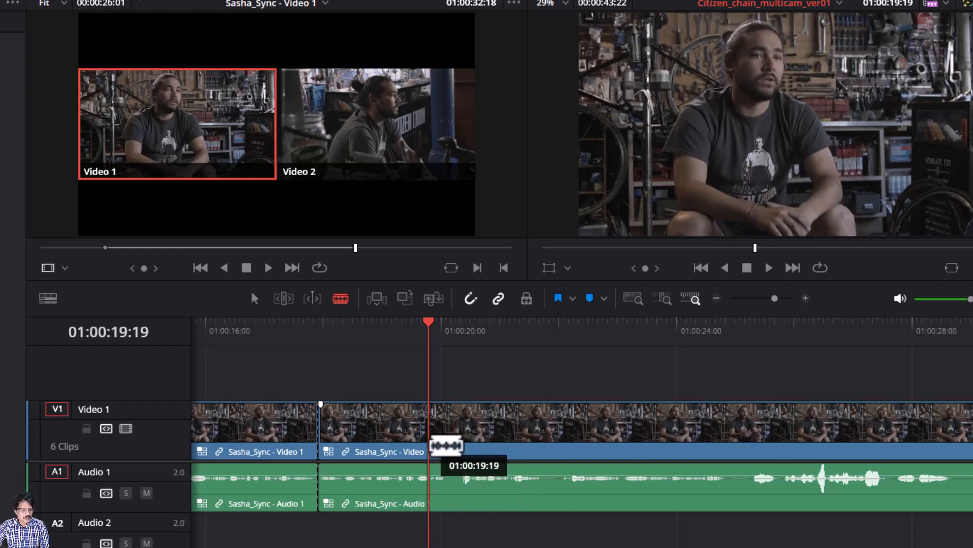
key(space)
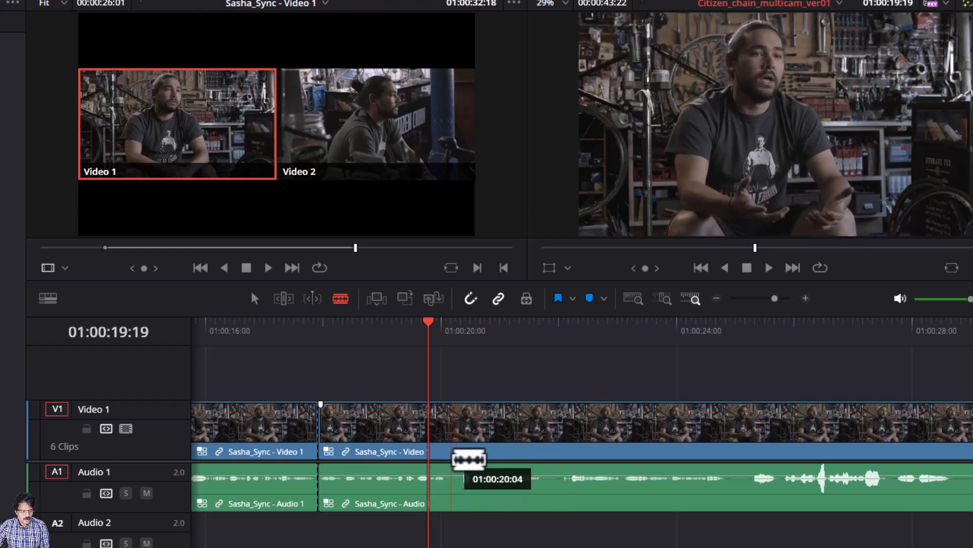
key(ctrl+b)
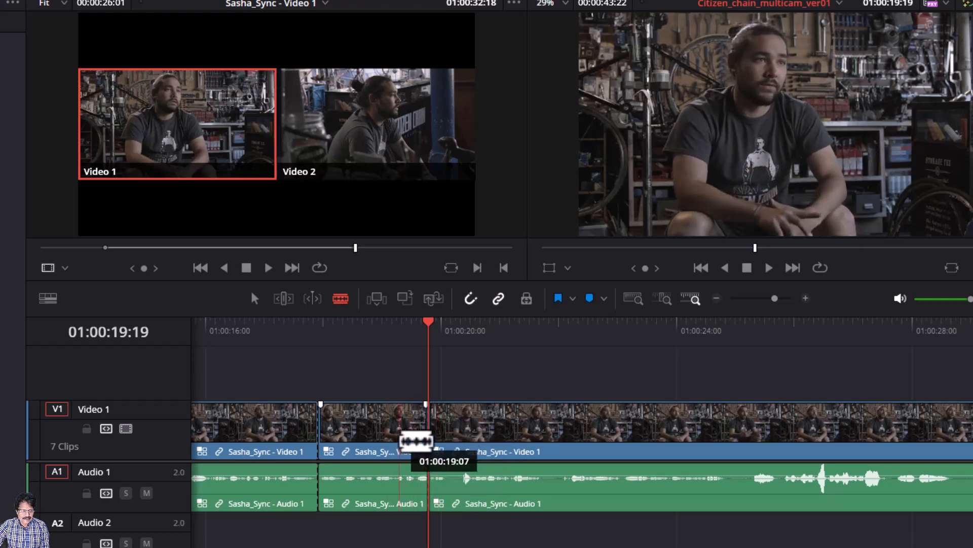
key(a)
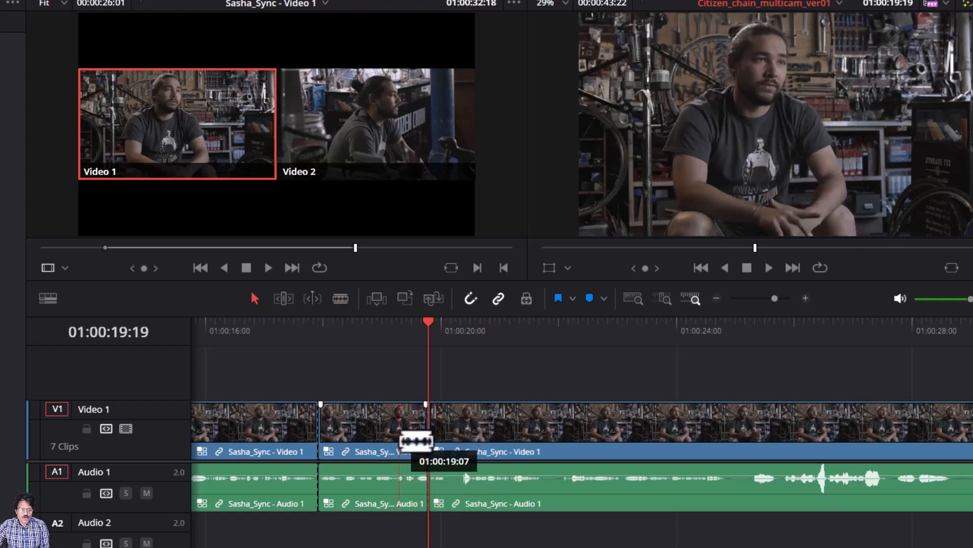
Ripple-delete the short Sasha_Sync segment between the cuts at 01:00:17:22 and 01:00:19:19, and play back across the closed join.
click(399, 441)
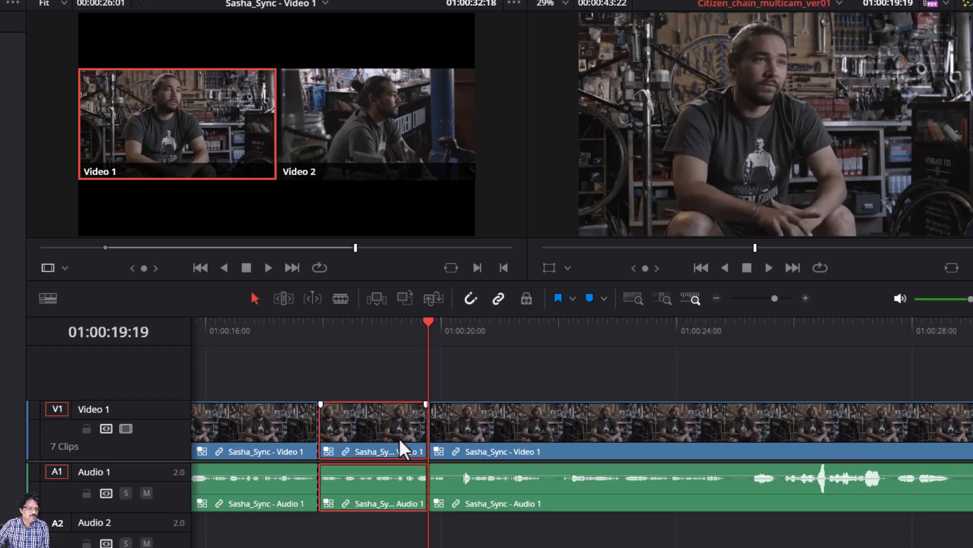
key(Delete)
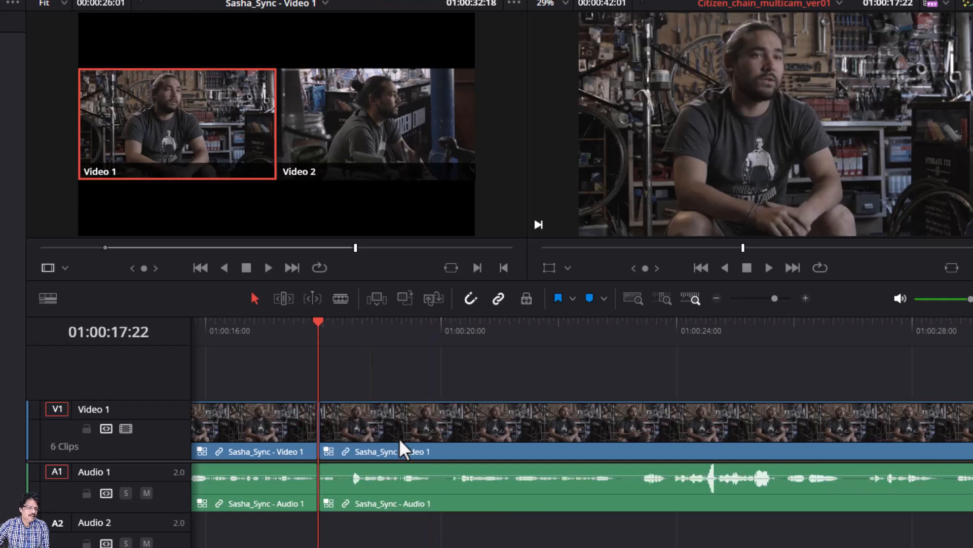
click(260, 328)
key(space)
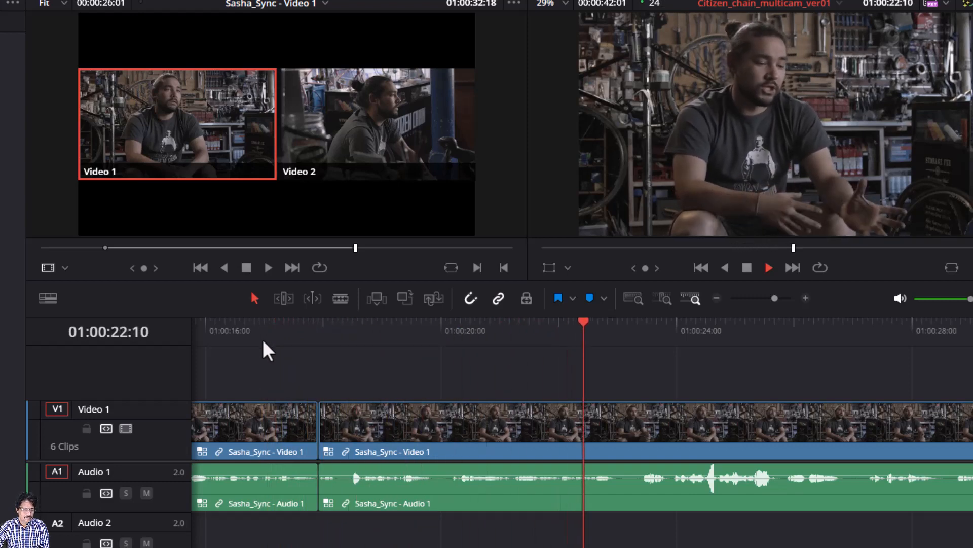
key(space)
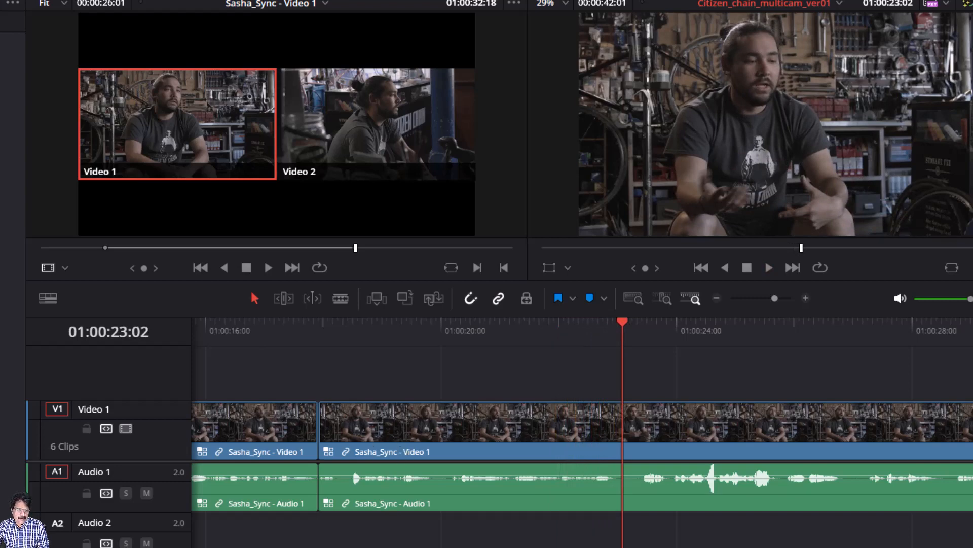
Find the start of the next unwanted phrase by playback and set a timeline In point at 01:00:23:04.
key(space)
key(space)
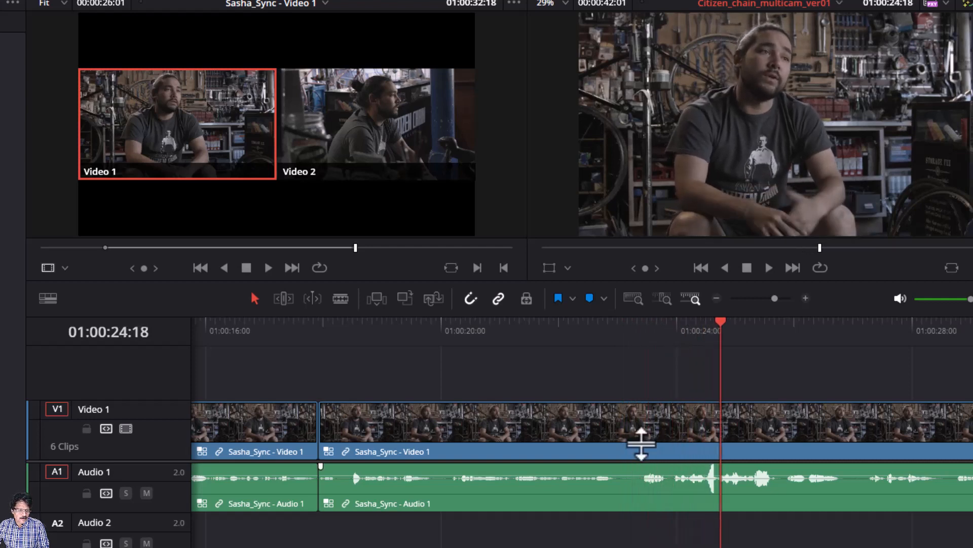
click(561, 324)
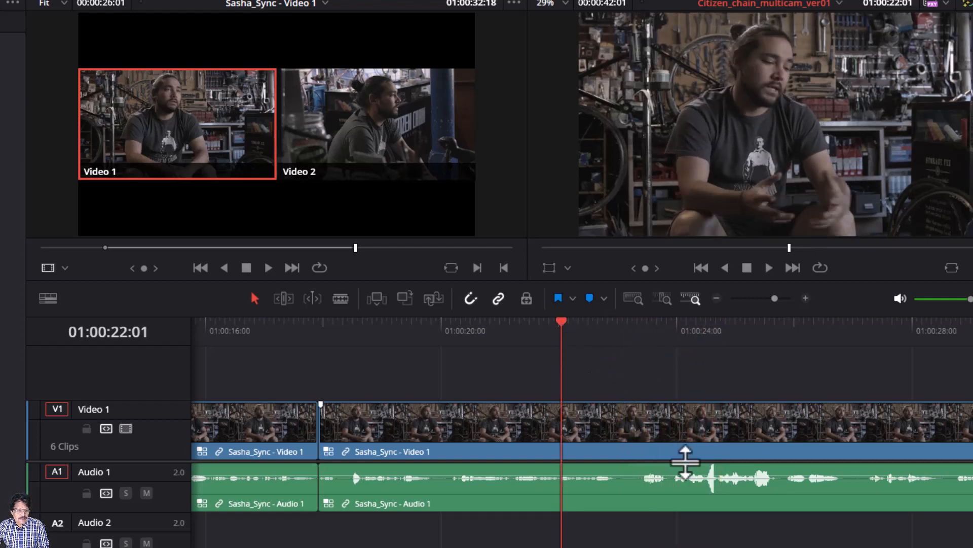
key(space)
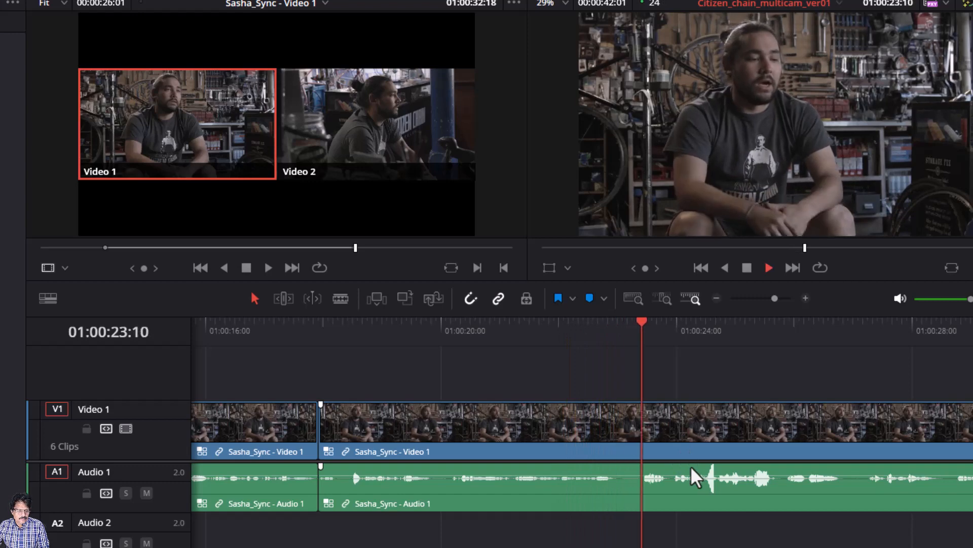
key(space)
click(676, 321)
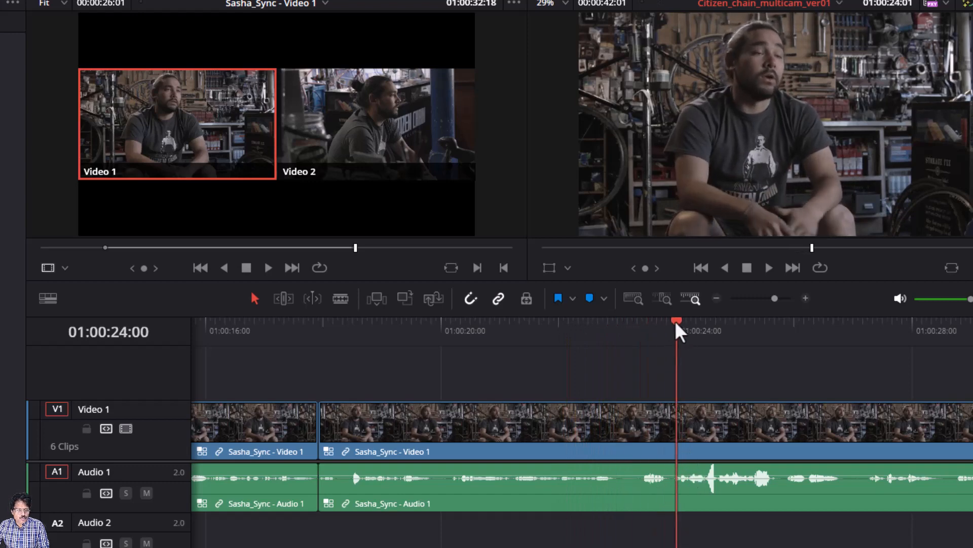
drag(676, 322, 627, 328)
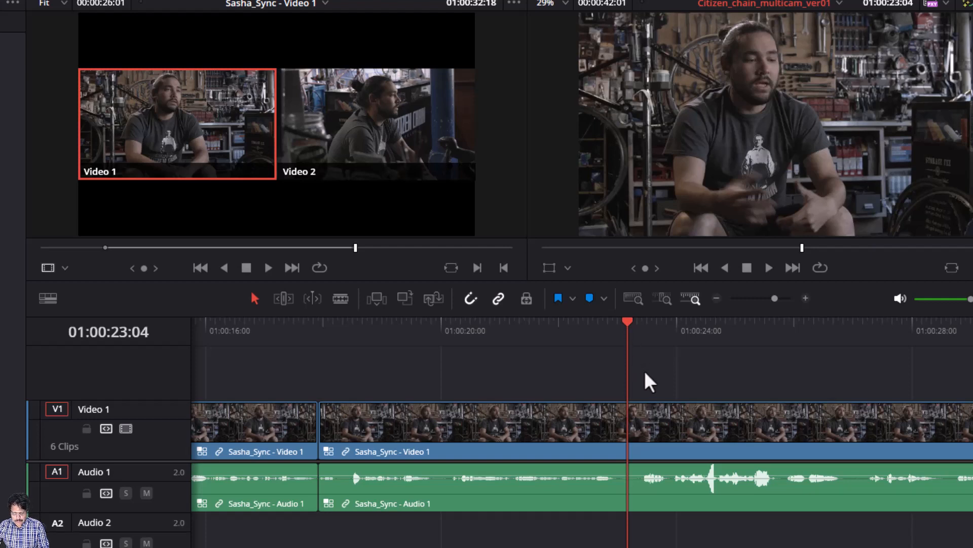
key(i)
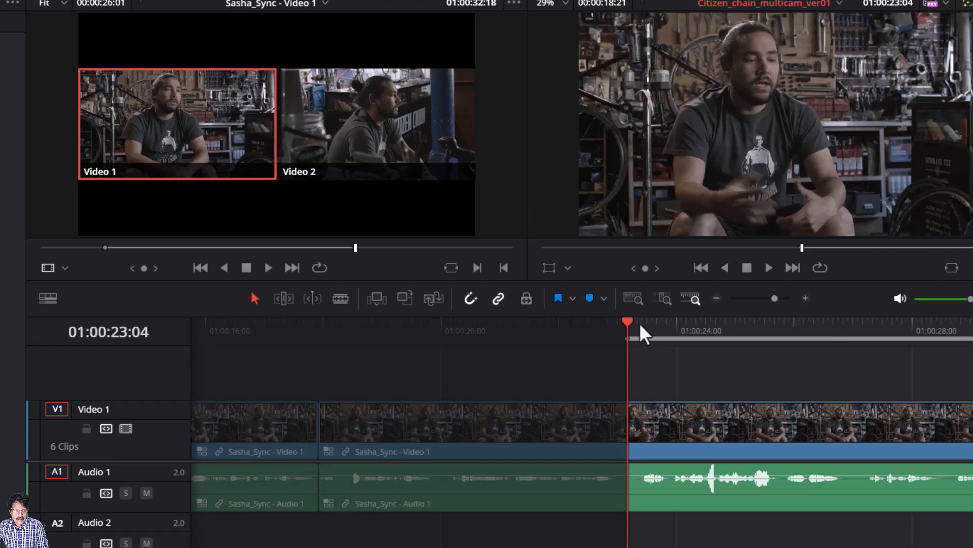
Set the Out point at 01:00:23:21 and ripple-delete the marked range from the Sasha_Sync interview.
key(space)
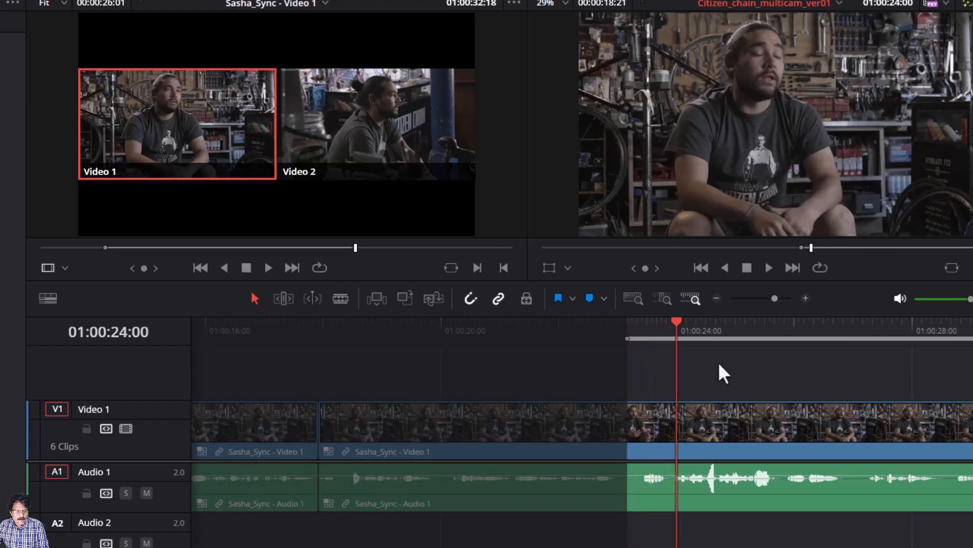
drag(679, 318, 669, 324)
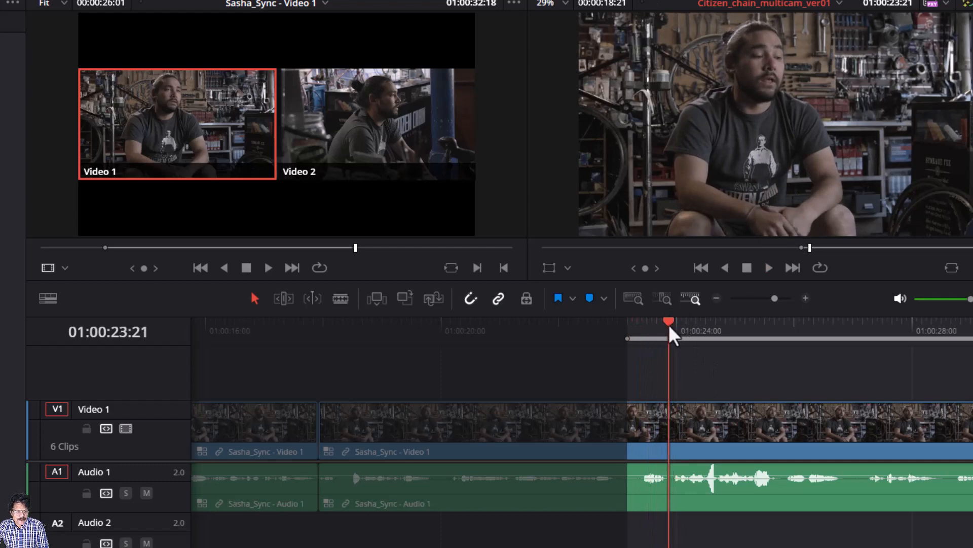
key(o)
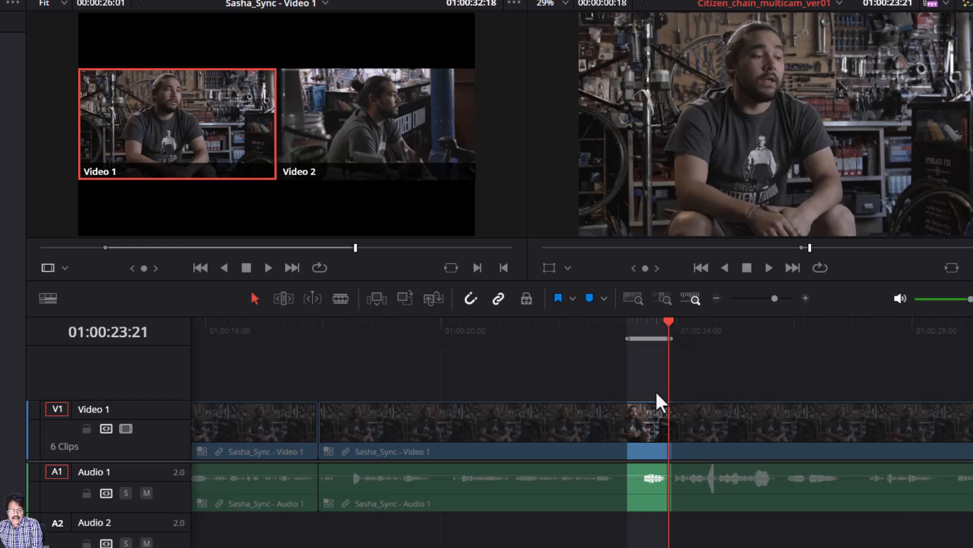
key(BackSpace)
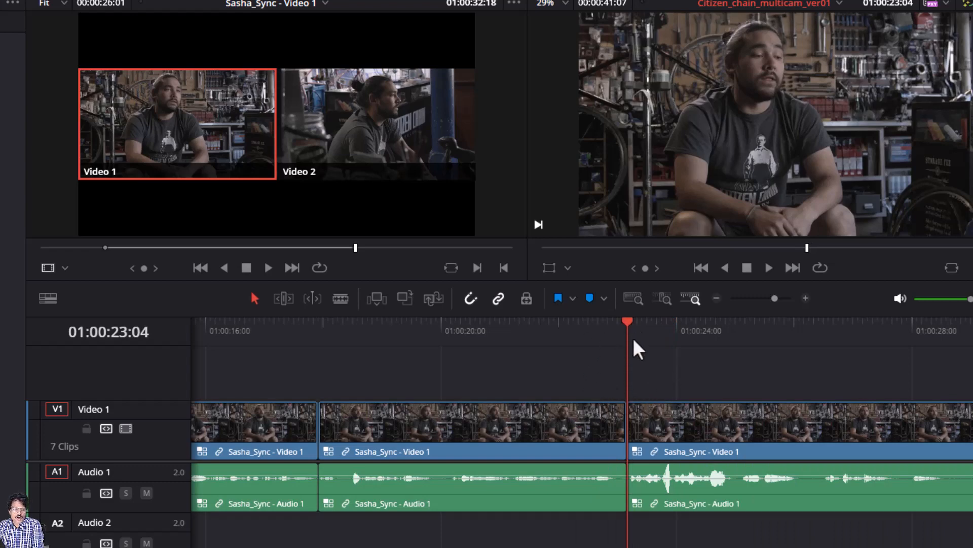
Play the interview across the join at 01:00:23:04 and onward into the Rosebud_Sticker.mov clip.
click(588, 322)
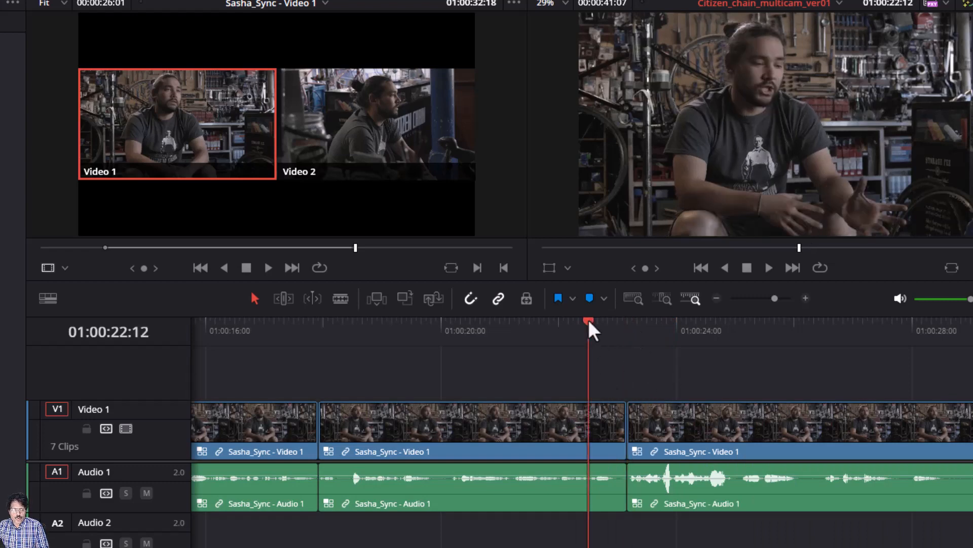
key(space)
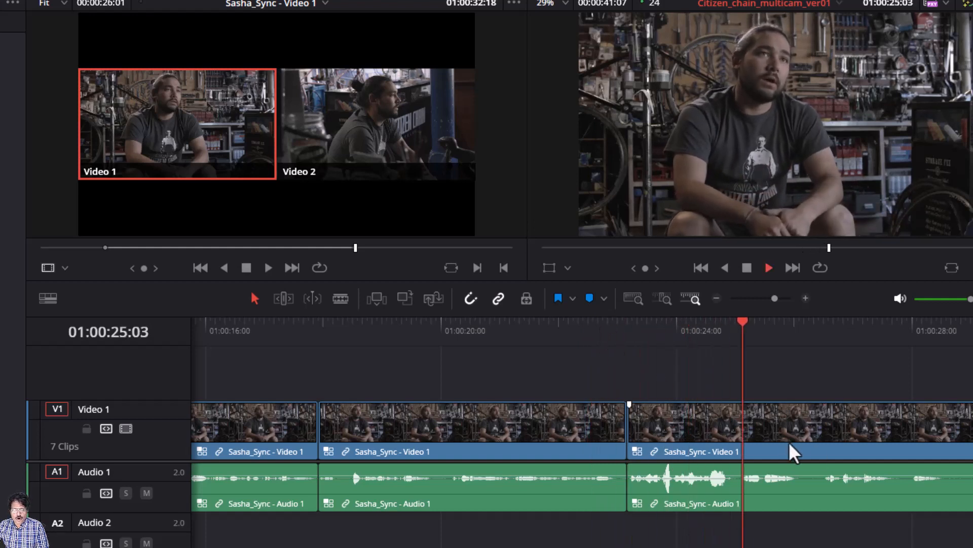
key(space)
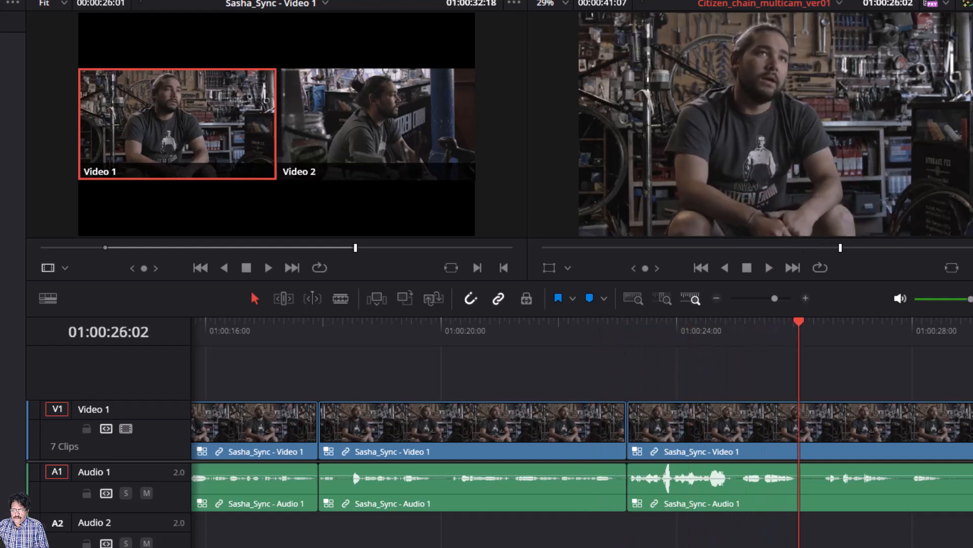
scroll(584, 431, right, 5)
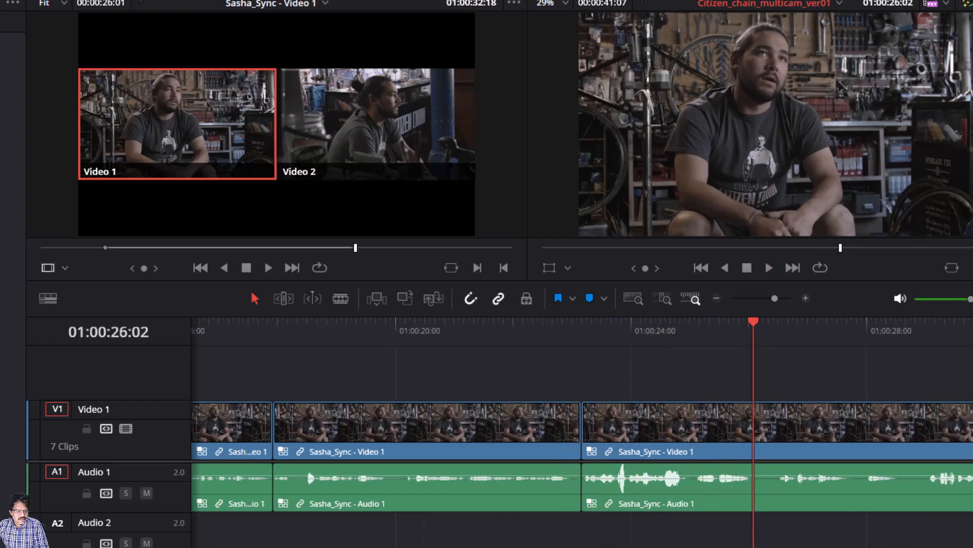
key(space)
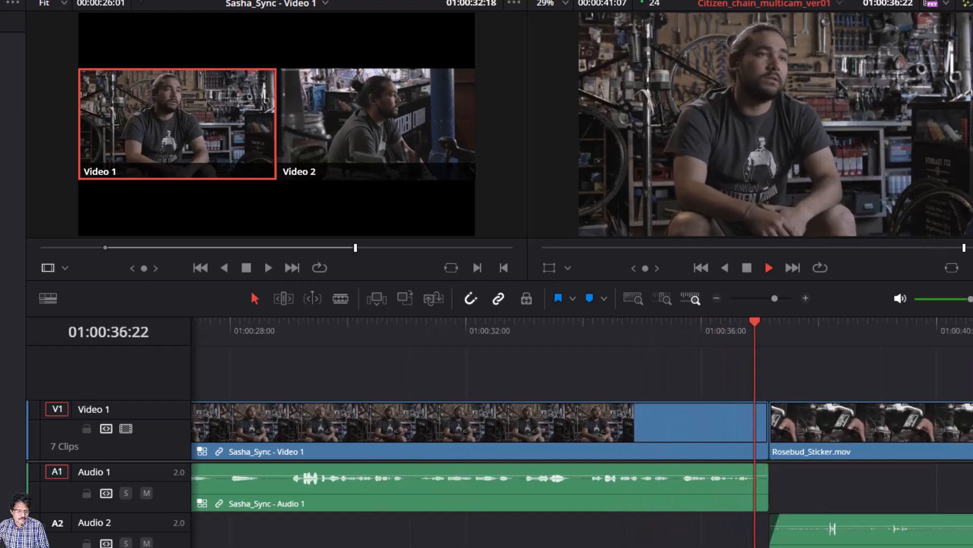
key(space)
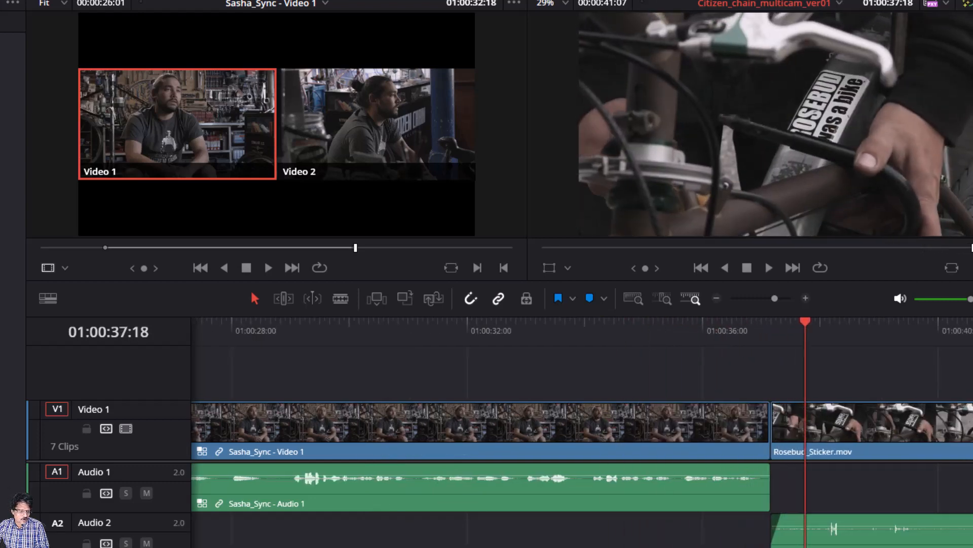
Replay the section after the 01:00:23:04 cut and set a timeline In point at 01:00:25:00 for the next removal.
scroll(440, 506, left, 8)
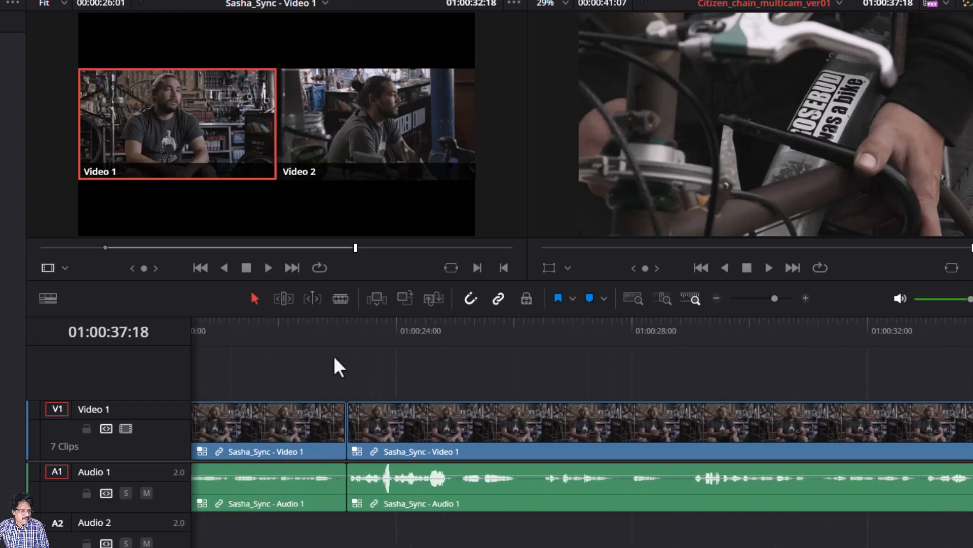
click(328, 321)
key(space)
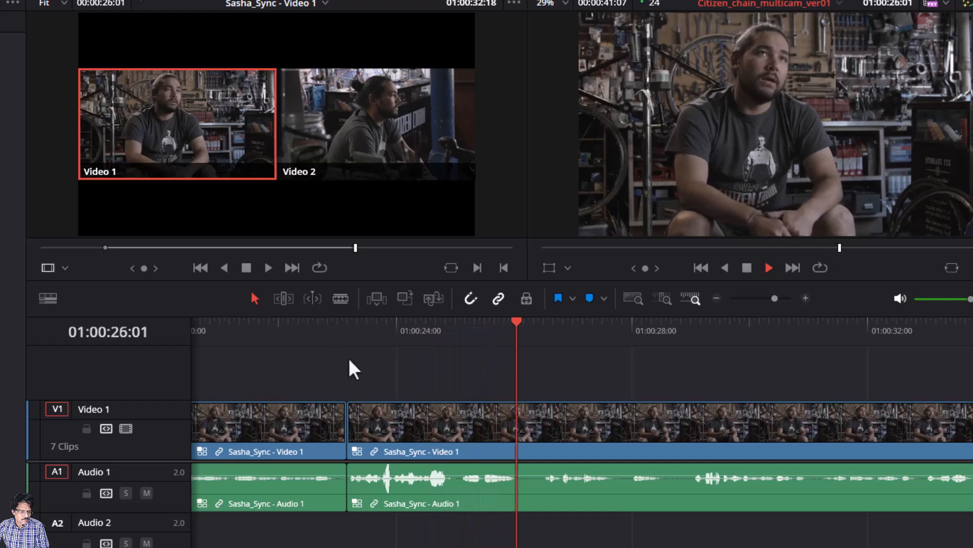
key(space)
click(397, 327)
key(space)
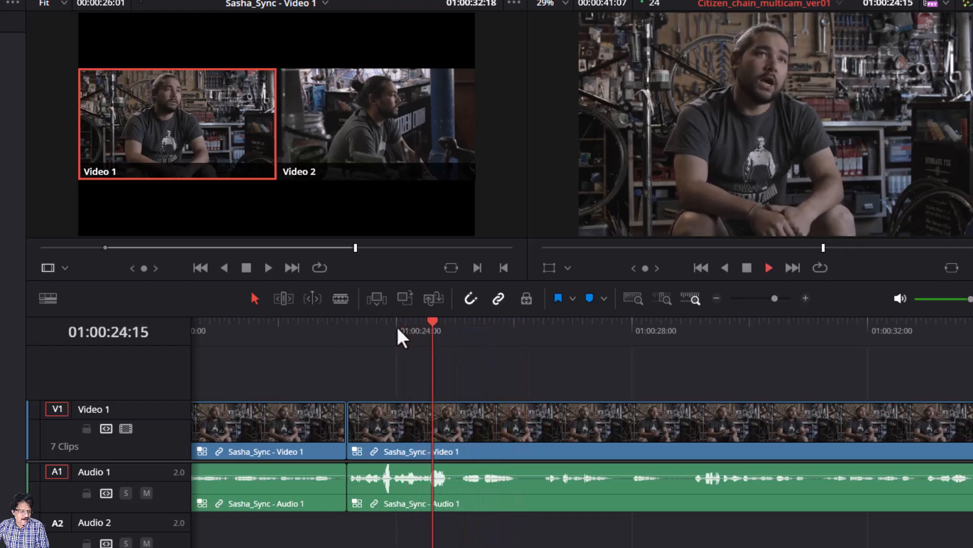
drag(467, 325, 454, 322)
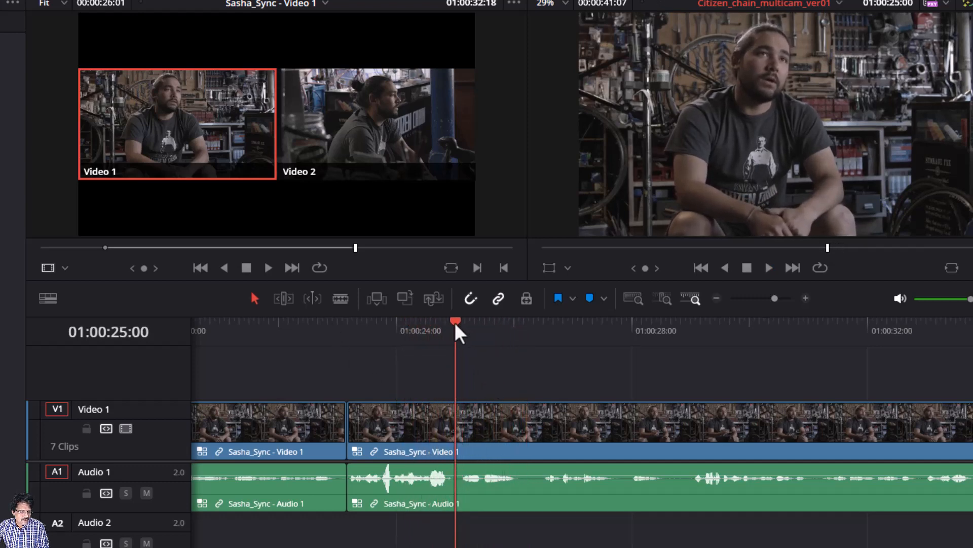
key(i)
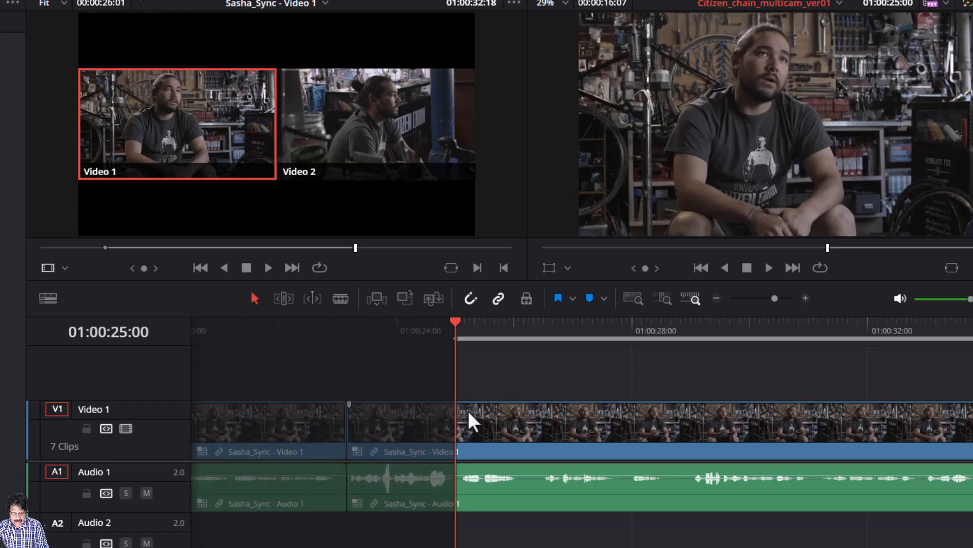
Set the Out point at 01:00:28:23 and ripple-delete the marked range from the Sasha_Sync interview.
key(space)
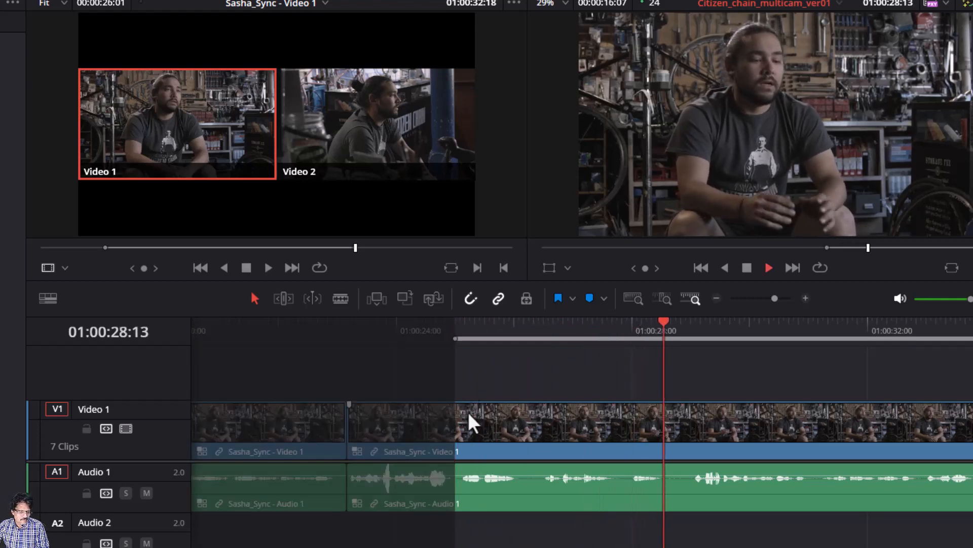
click(689, 329)
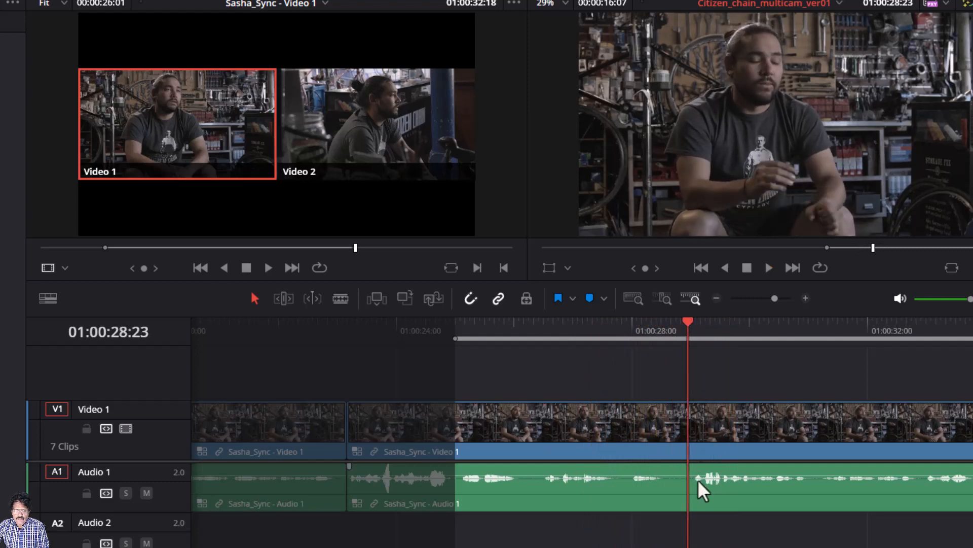
key(o)
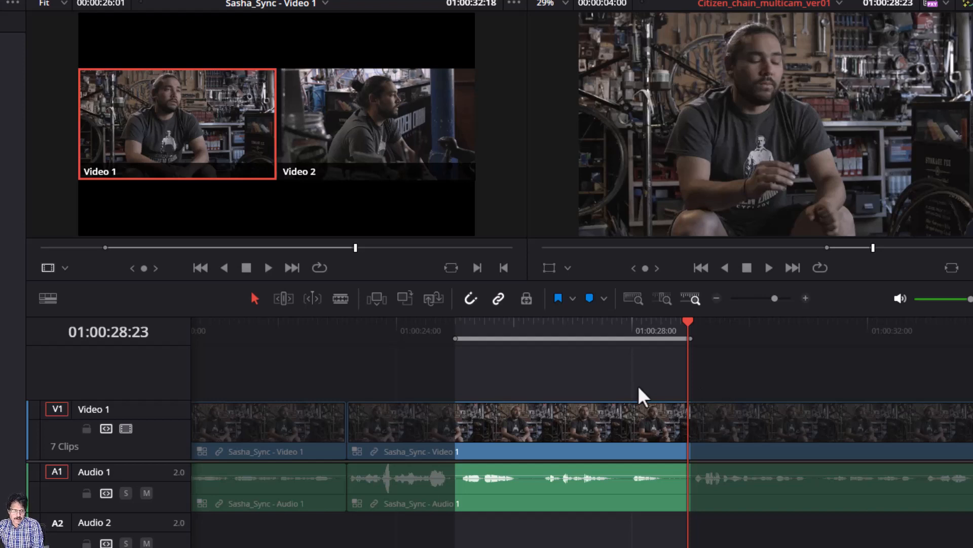
key(Delete)
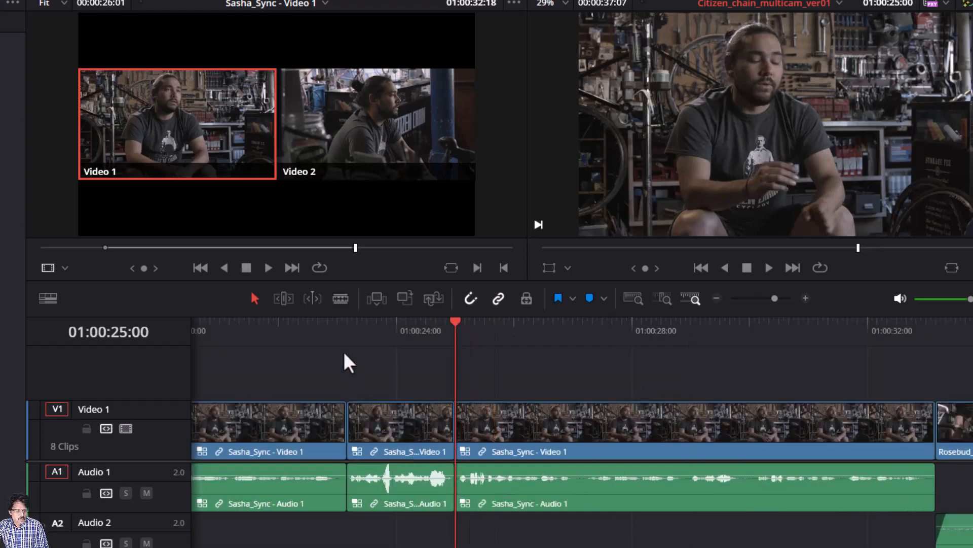
Play the Sasha_Sync interview across the joins at 01:00:23:04 and 01:00:25:00.
click(316, 327)
key(space)
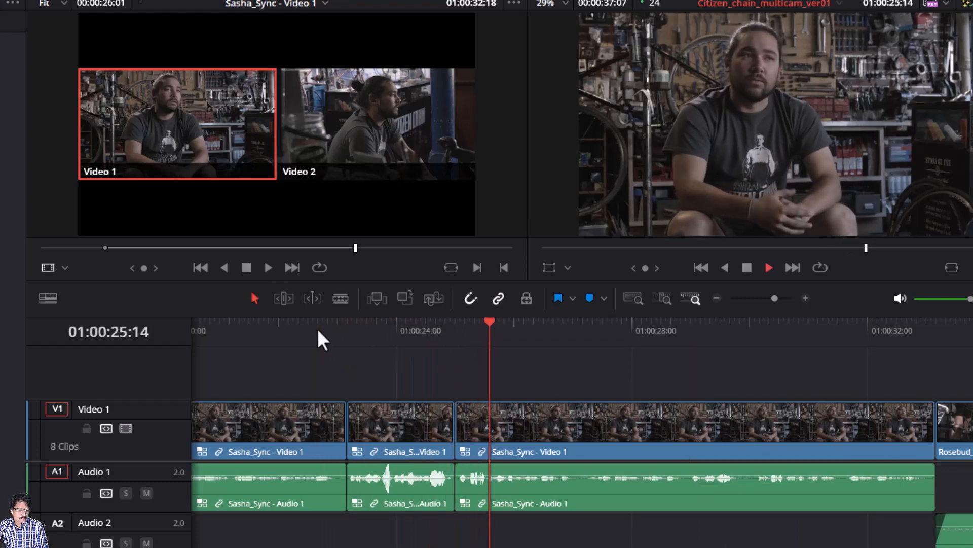
key(space)
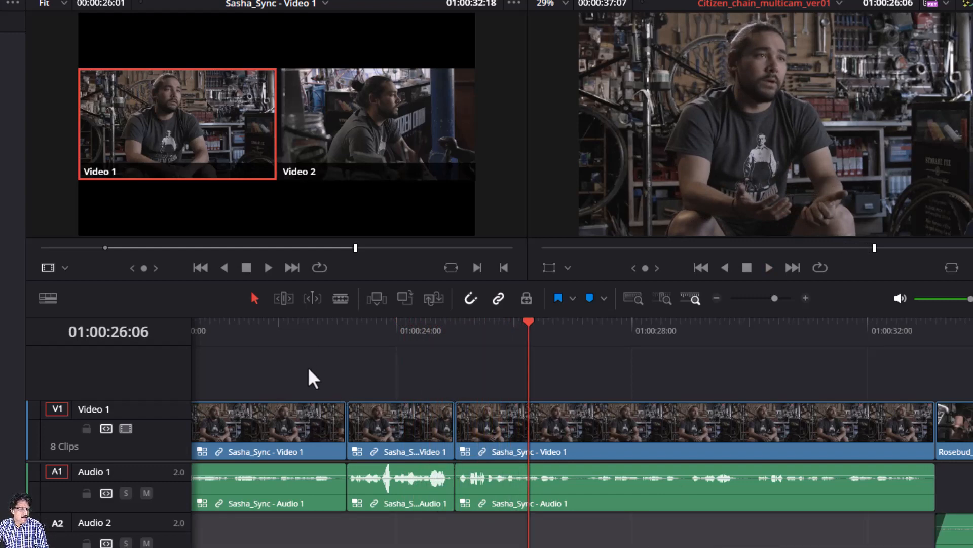
Play the join at 01:00:17:22 between the first two Sasha_Sync clips twice to judge the pause there.
scroll(529, 358, left, 8)
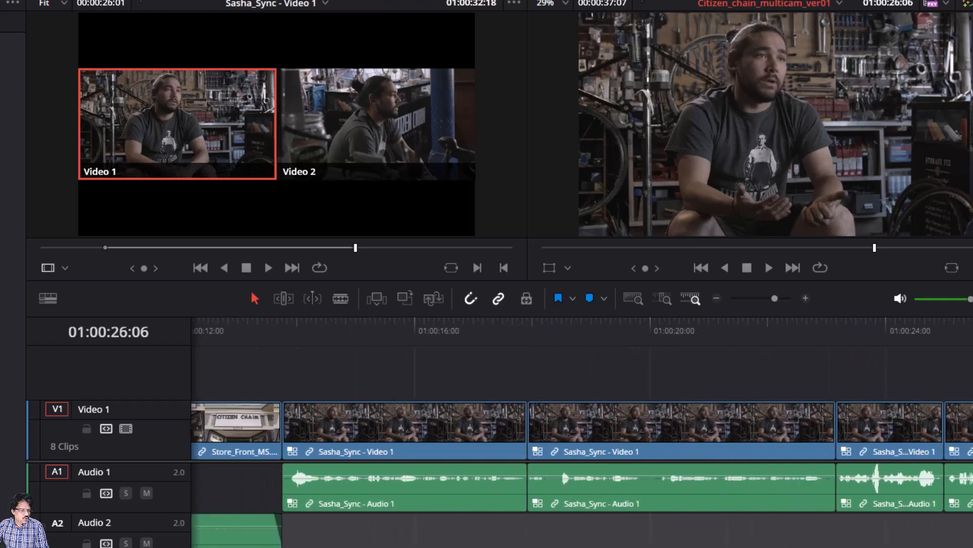
click(450, 332)
key(space)
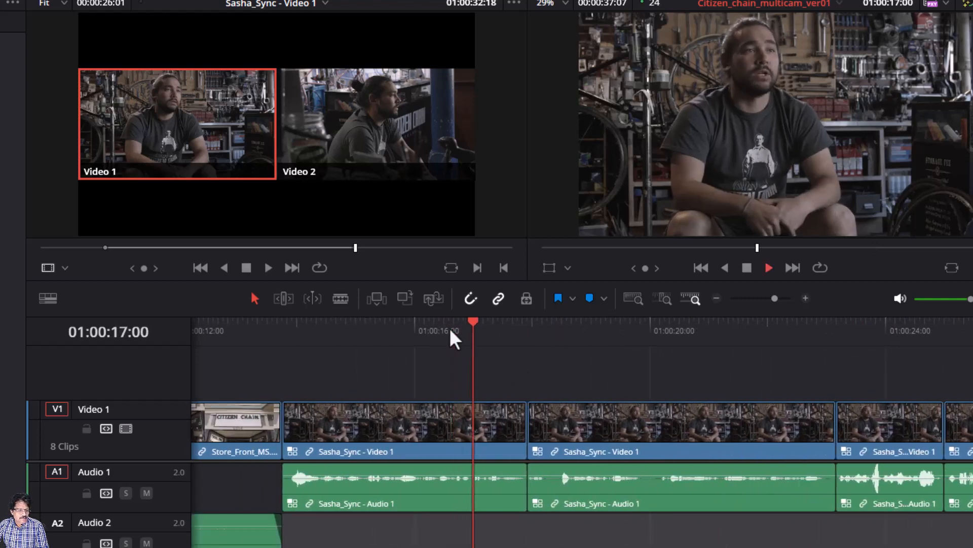
key(space)
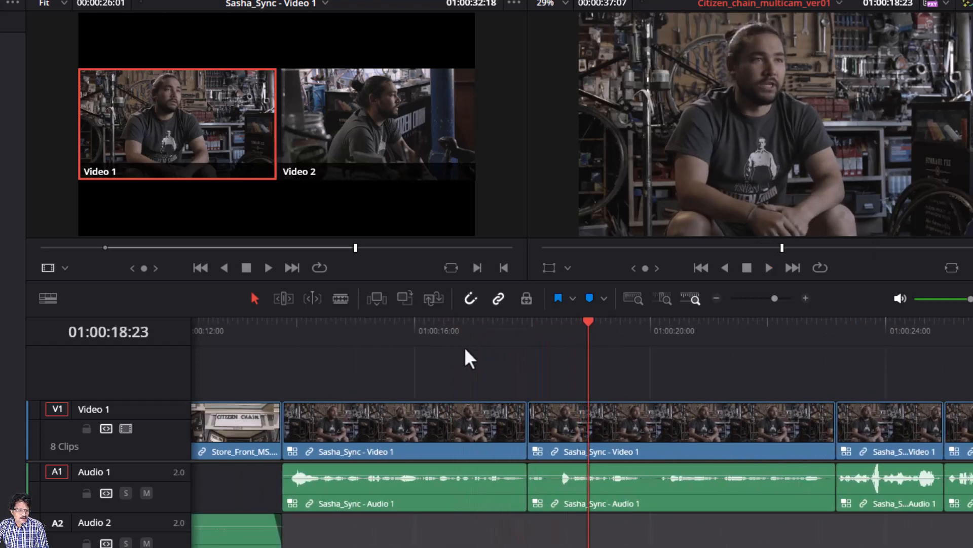
click(432, 330)
key(space)
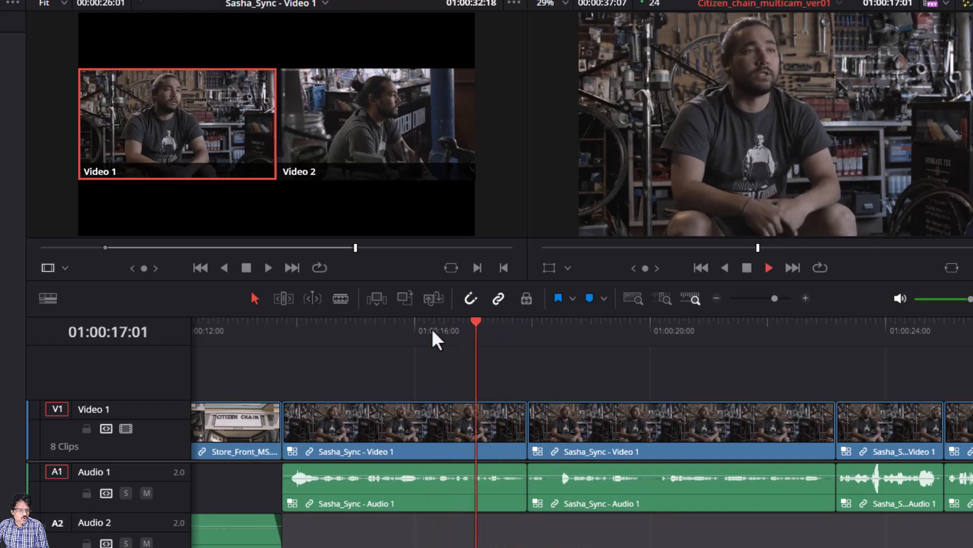
key(space)
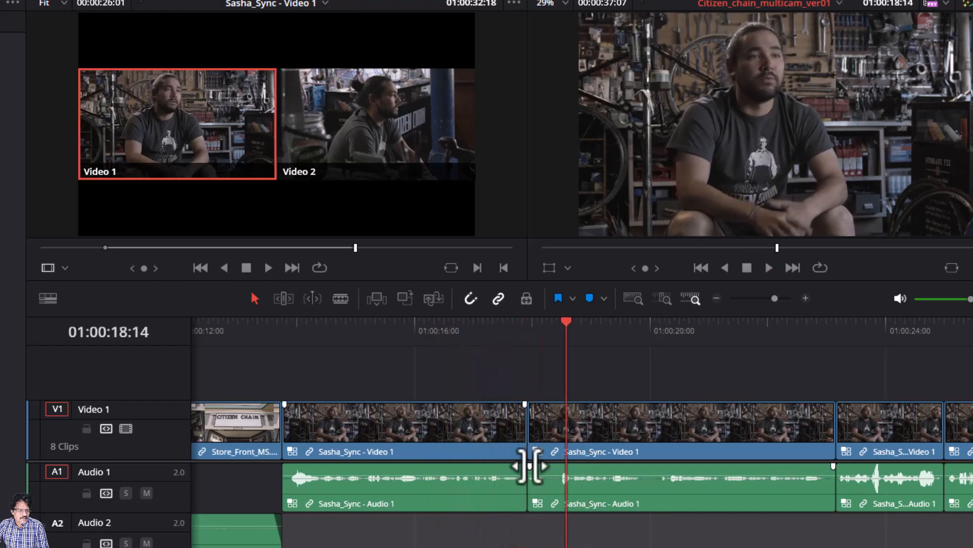
Select the edit point at 01:00:17:22, park the playhead on it and switch to Trim Edit mode.
click(528, 446)
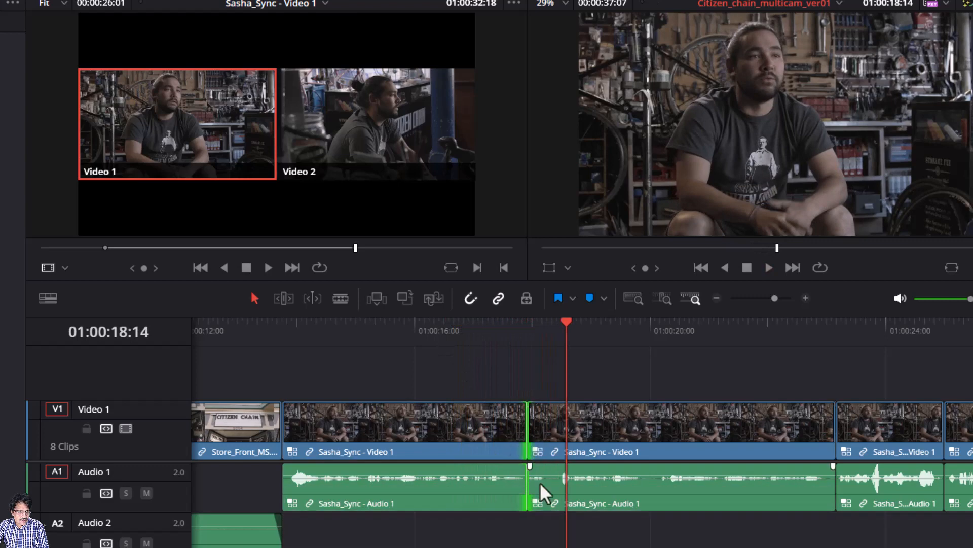
key(Up)
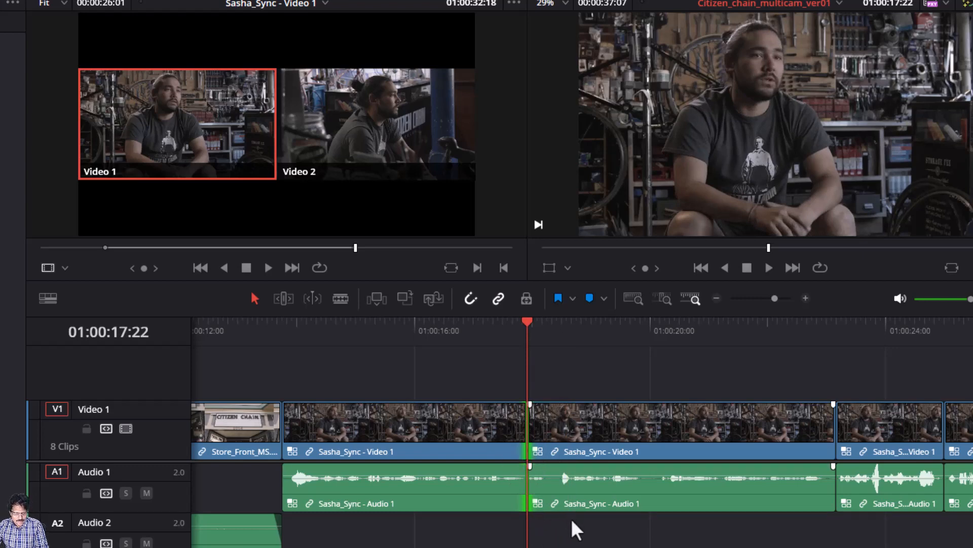
key(ctrl+equal)
key(ctrl+equal)
key(ctrl+equal)
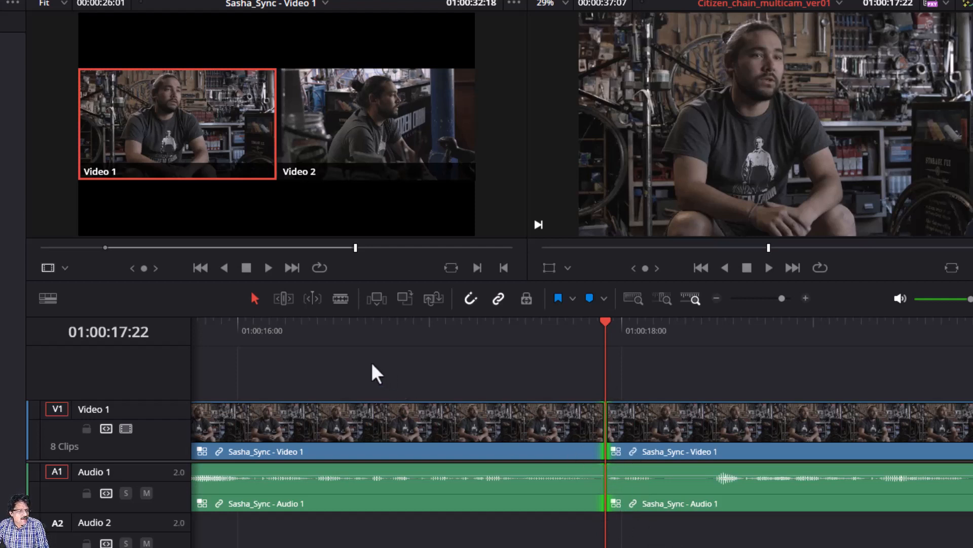
key(t)
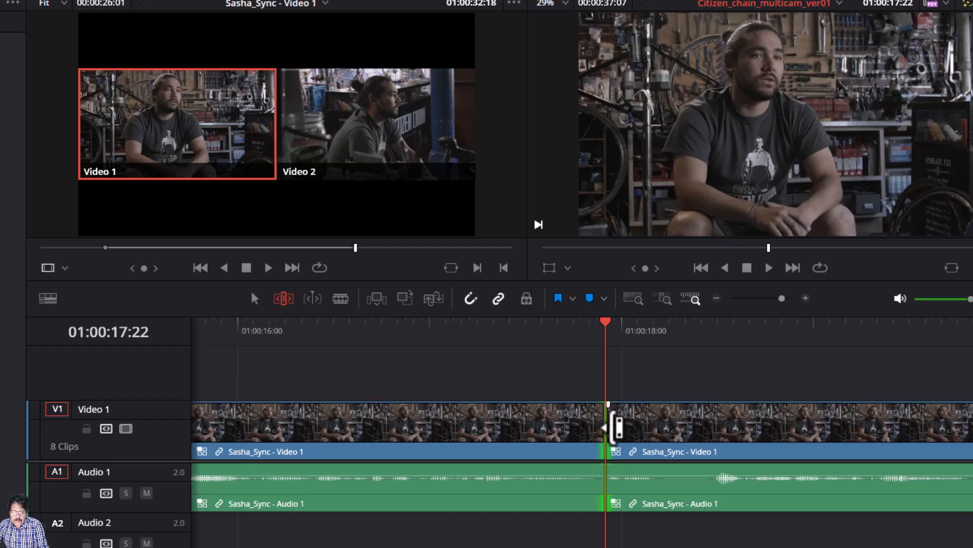
Try rolling the edit point at 01:00:17:22 a few frames later.
drag(616, 427, 618, 428)
key(period)
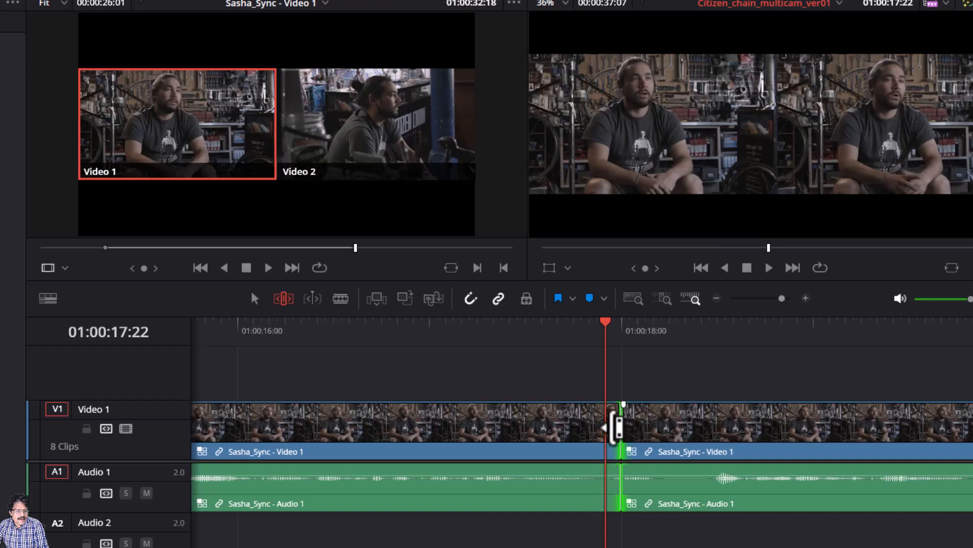
key(period)
key(period)
key(period)
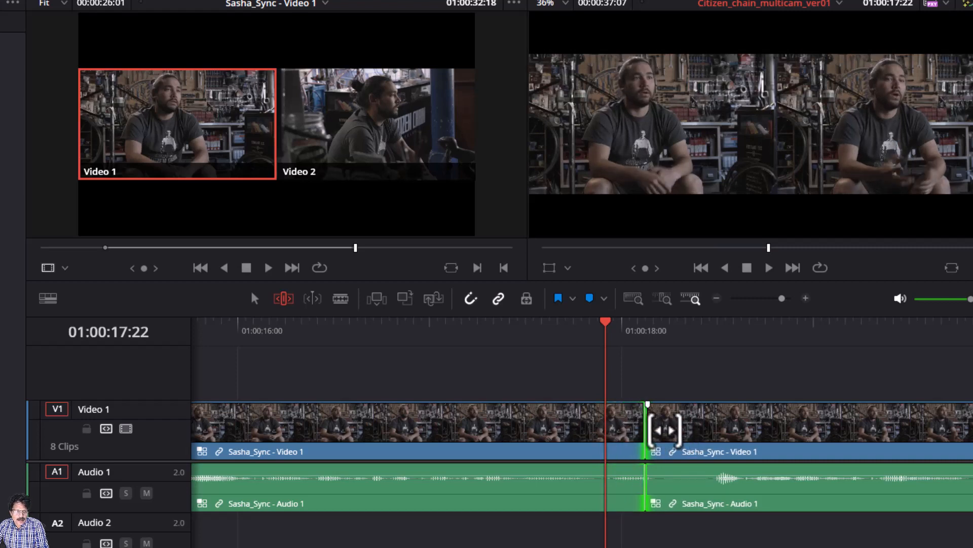
Test a one-frame slip of the second Sasha_Sync clip and back, and undo the rolls of its starting edit point.
click(665, 429)
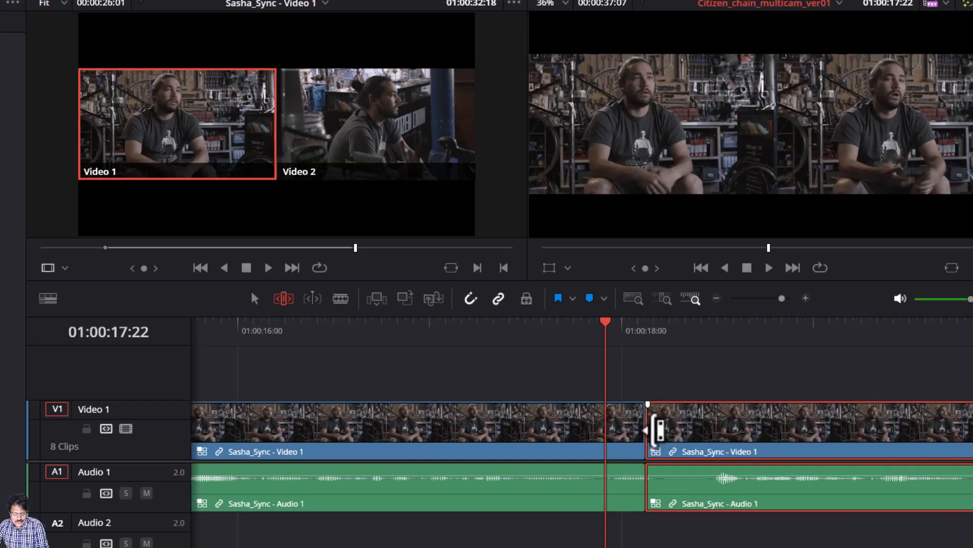
key(comma)
key(period)
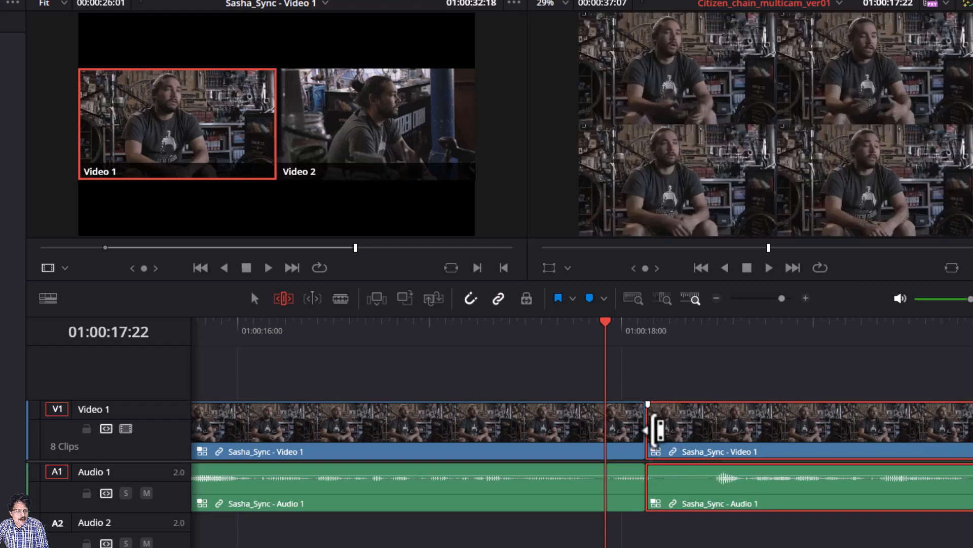
key(ctrl+z)
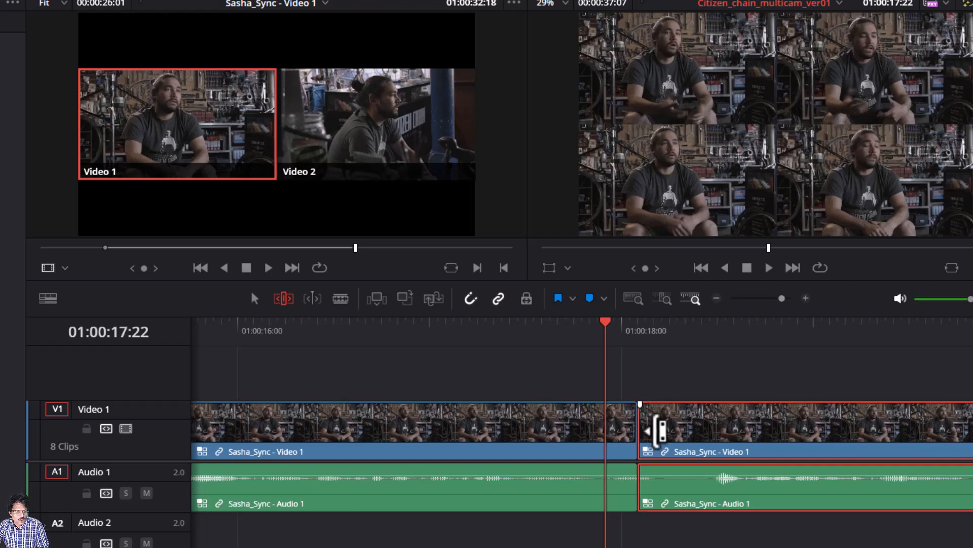
key(ctrl+z)
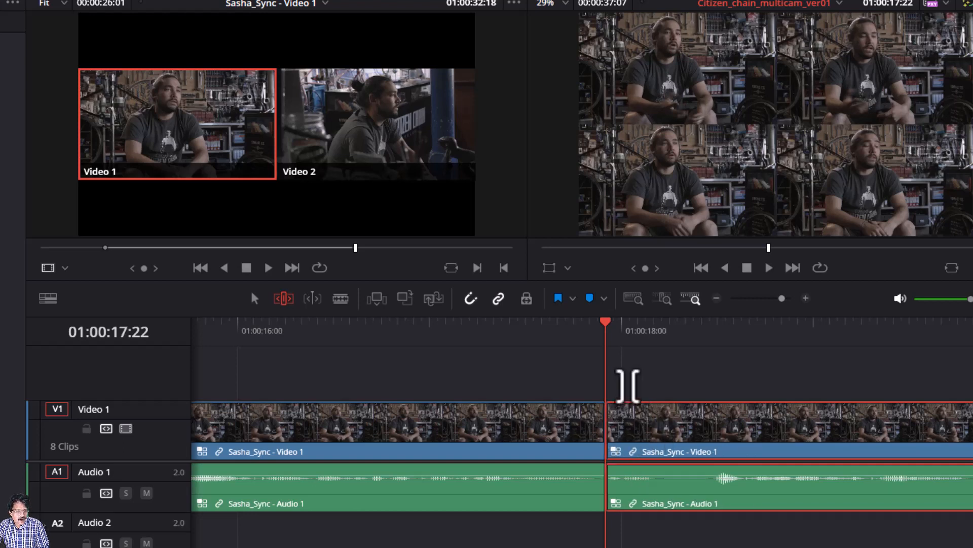
click(626, 387)
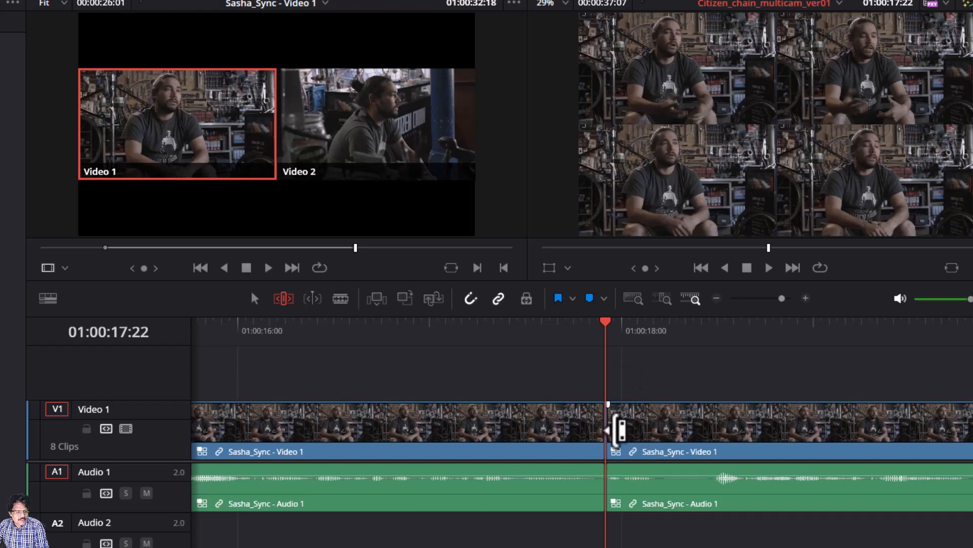
Try slipping the contents of the Sasha_Sync clip after 01:00:17:22 four frames to the right and back, twice.
click(620, 430)
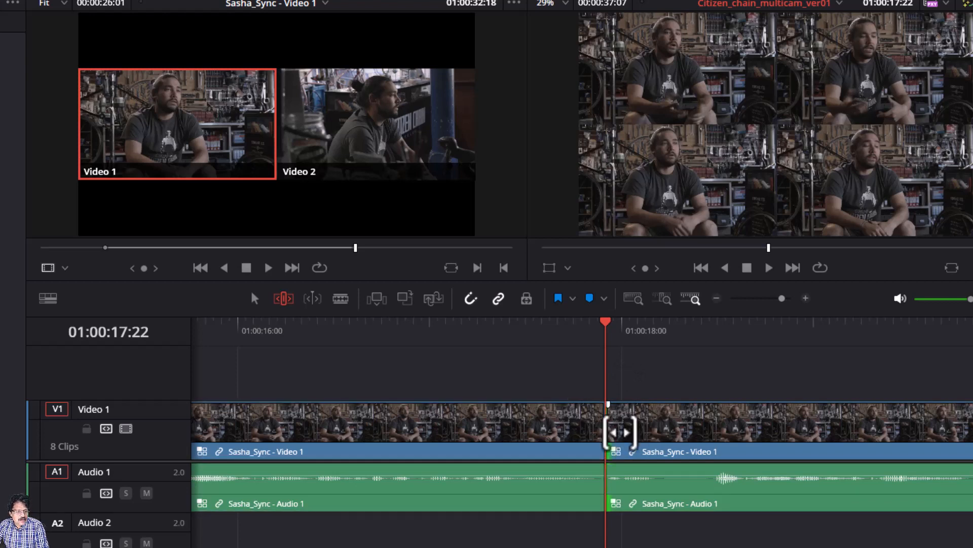
click(619, 432)
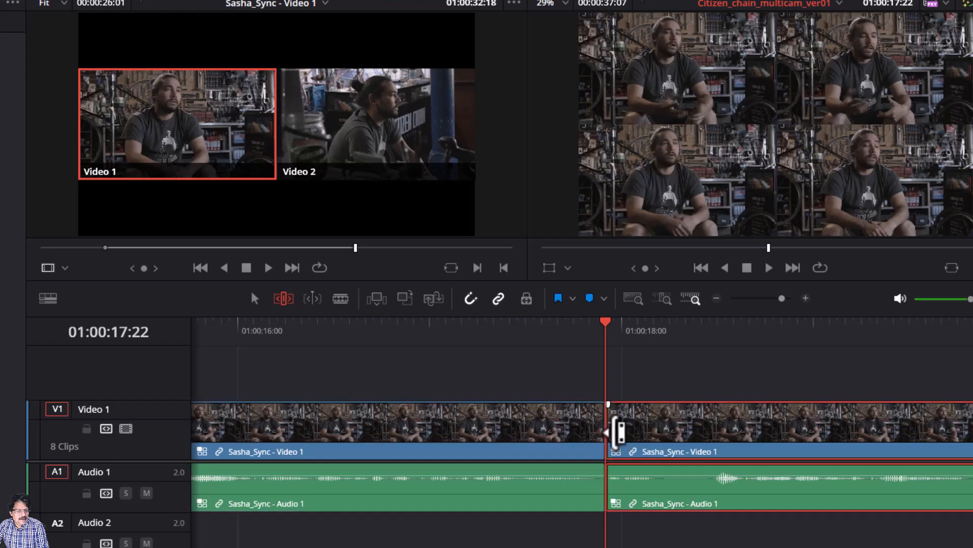
key(period)
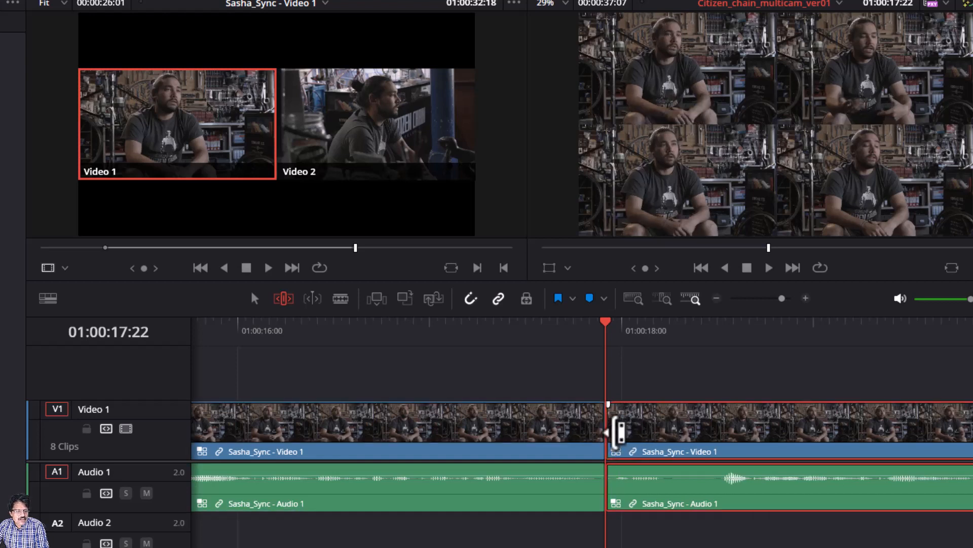
key(period)
key(period)
key(period)
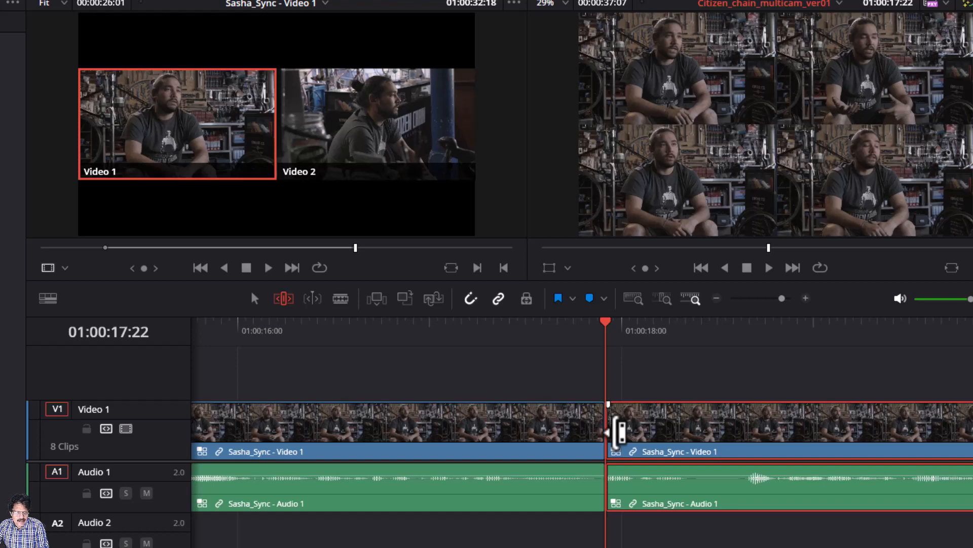
key(comma)
key(comma)
key(comma)
key(comma)
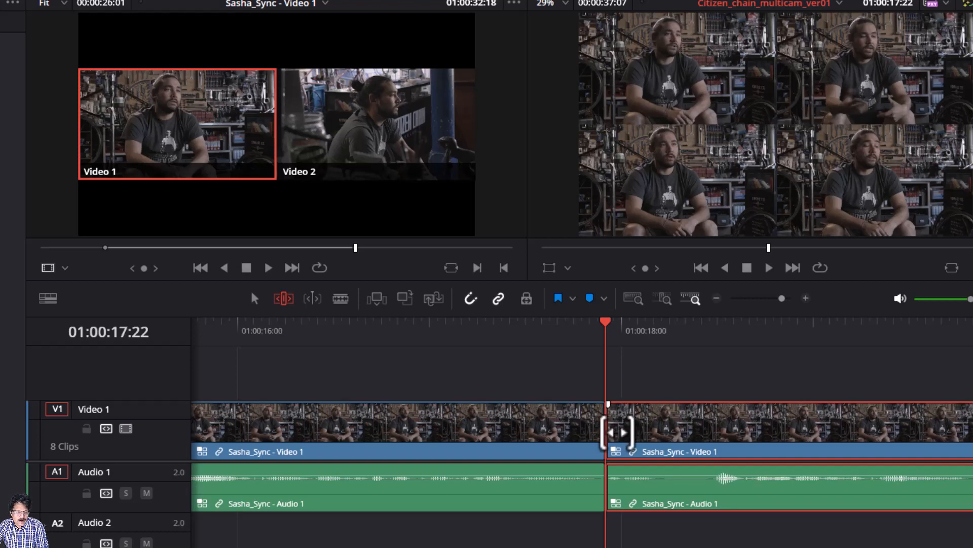
key(period)
key(period)
key(period)
key(period)
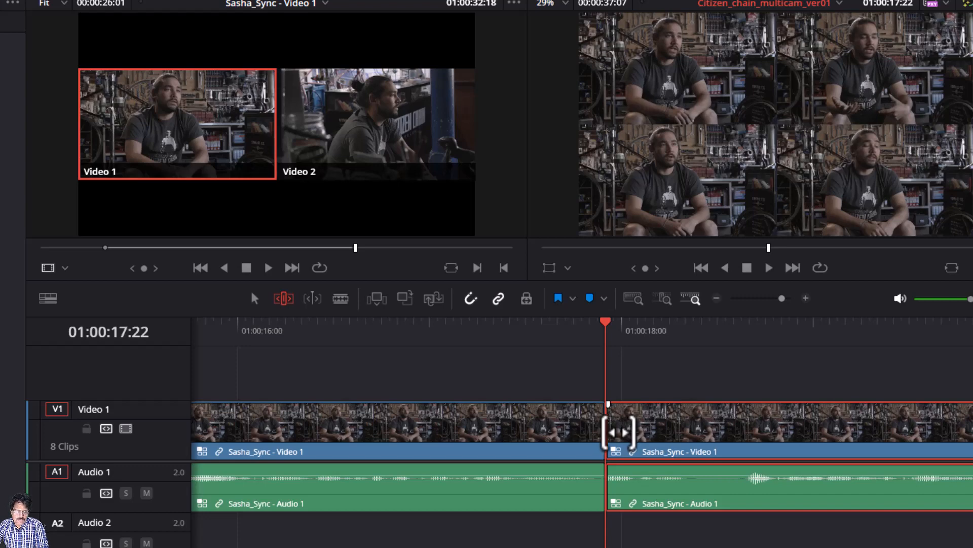
key(comma)
key(comma)
key(comma)
key(comma)
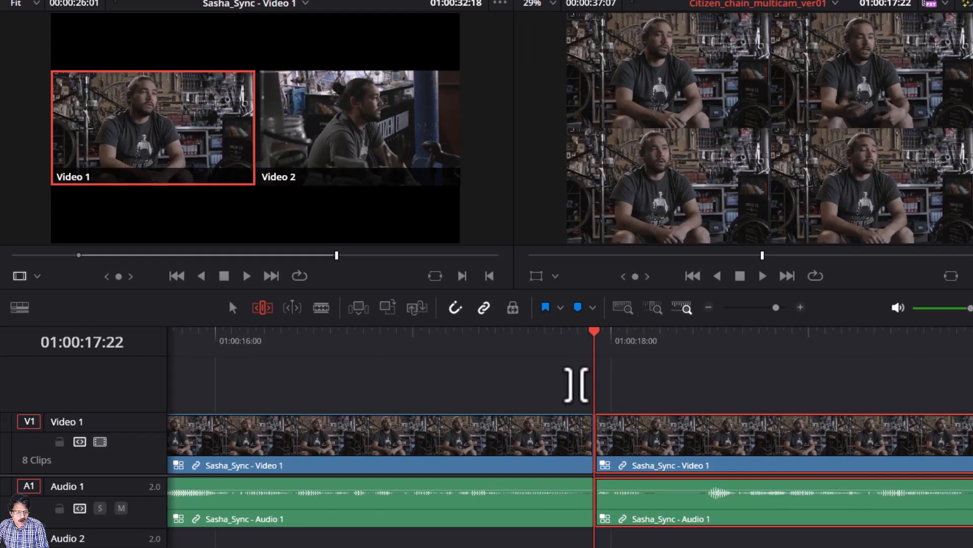
Slip the contents of the Sasha_Sync clip after 01:00:17:22 one frame to the left, playing around the join before and after.
click(578, 385)
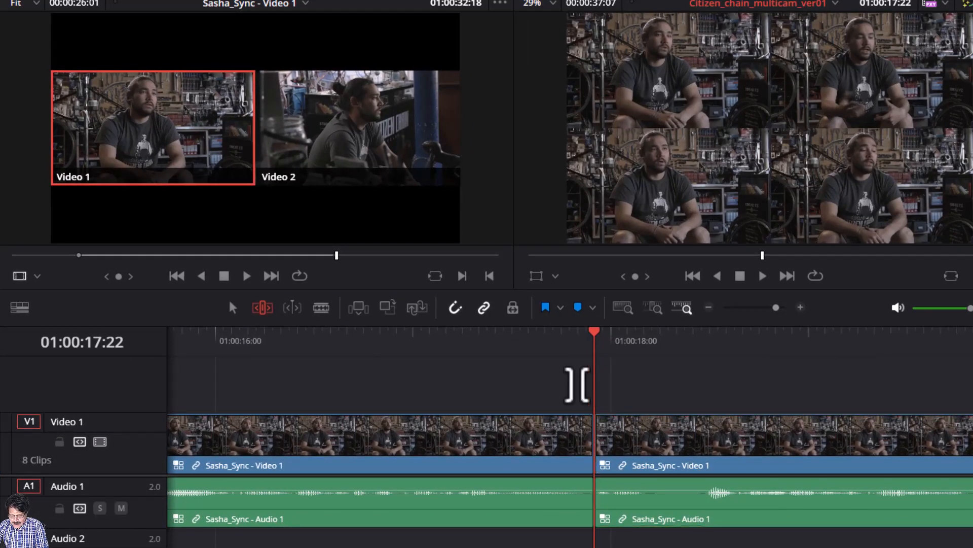
key(slash)
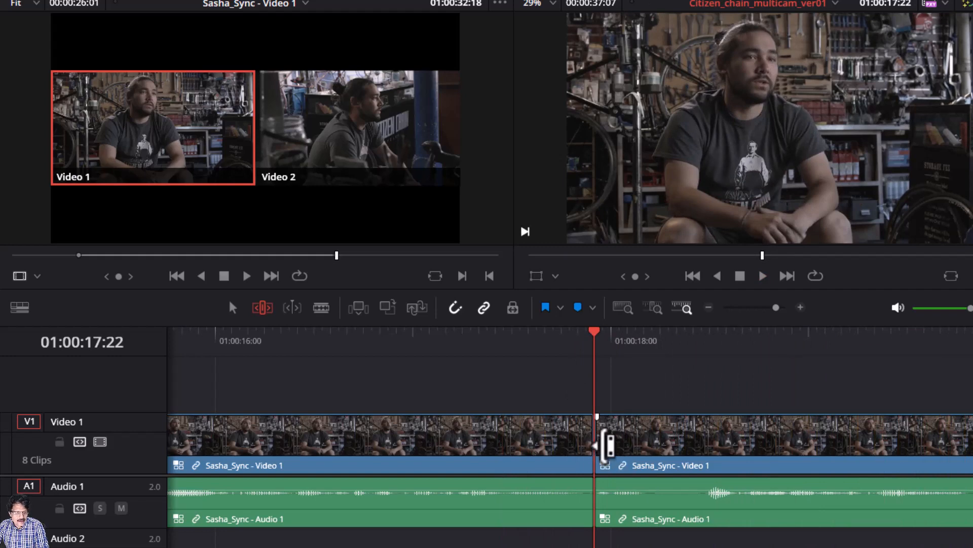
click(616, 450)
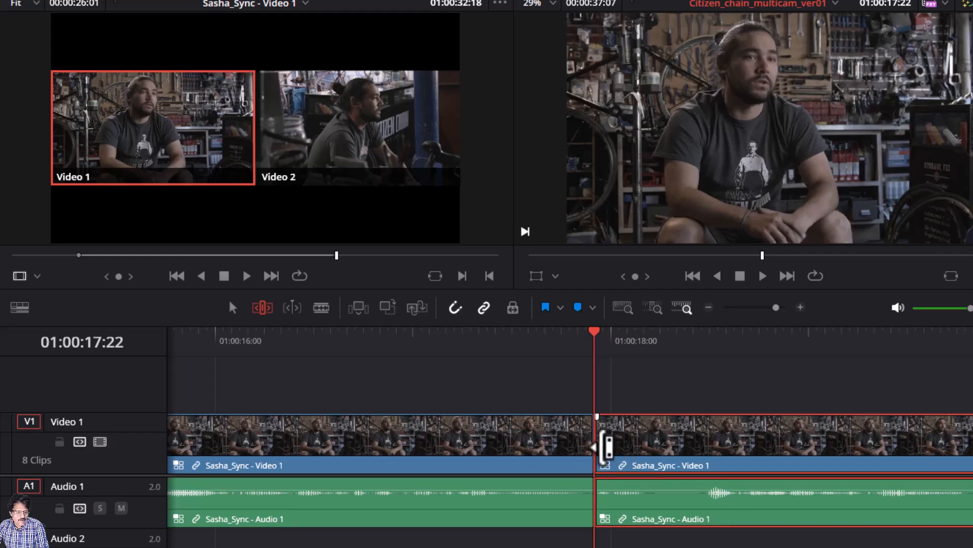
drag(607, 446, 607, 446)
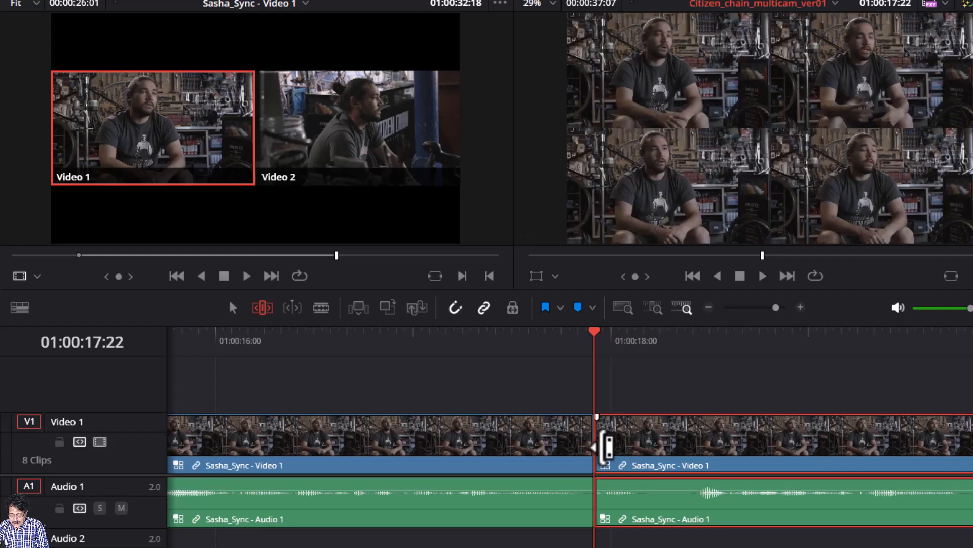
key(/)
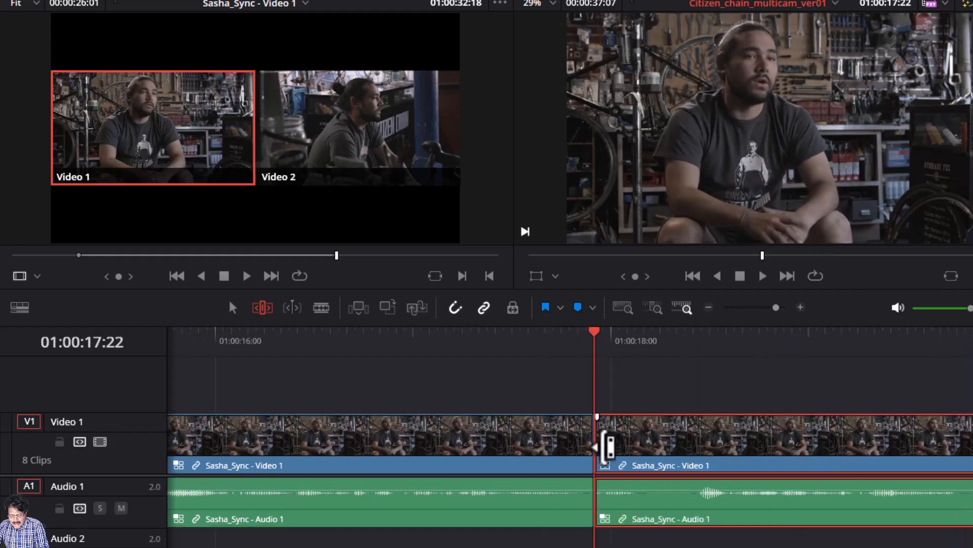
Slip that clip's contents about ten more frames left so speech starts right after the join, and play around the edit to check it.
click(608, 446)
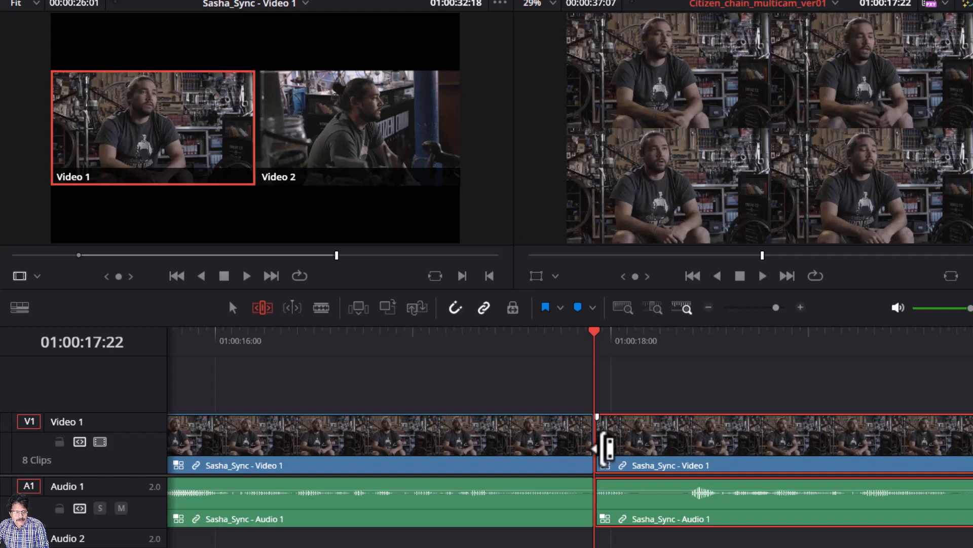
key(period)
key(period)
key(period)
key(period)
key(period)
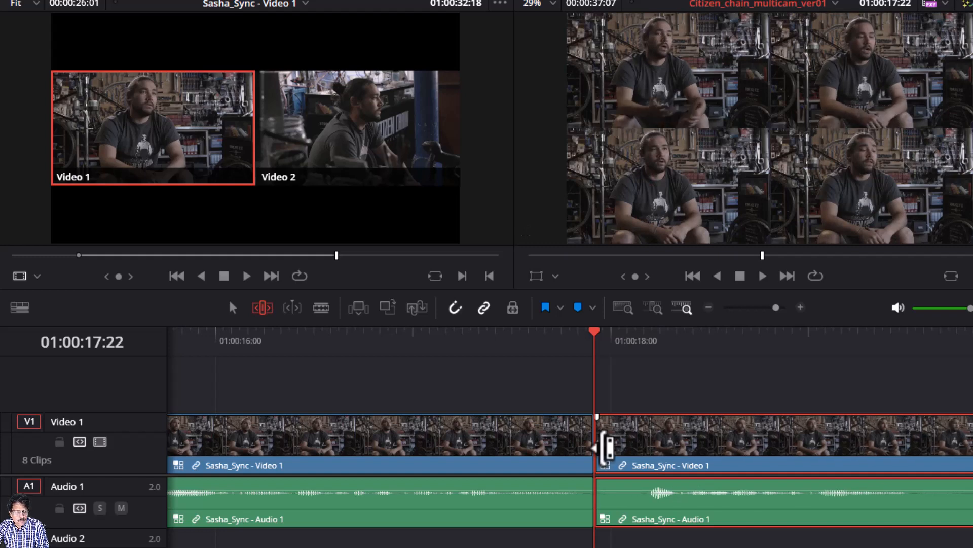
key(period)
key(period)
key(period)
key(period)
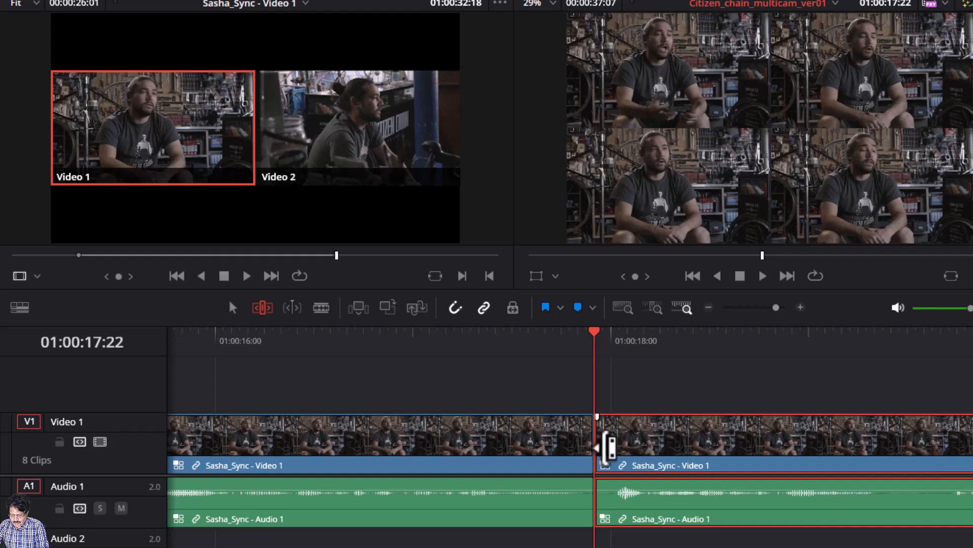
key(slash)
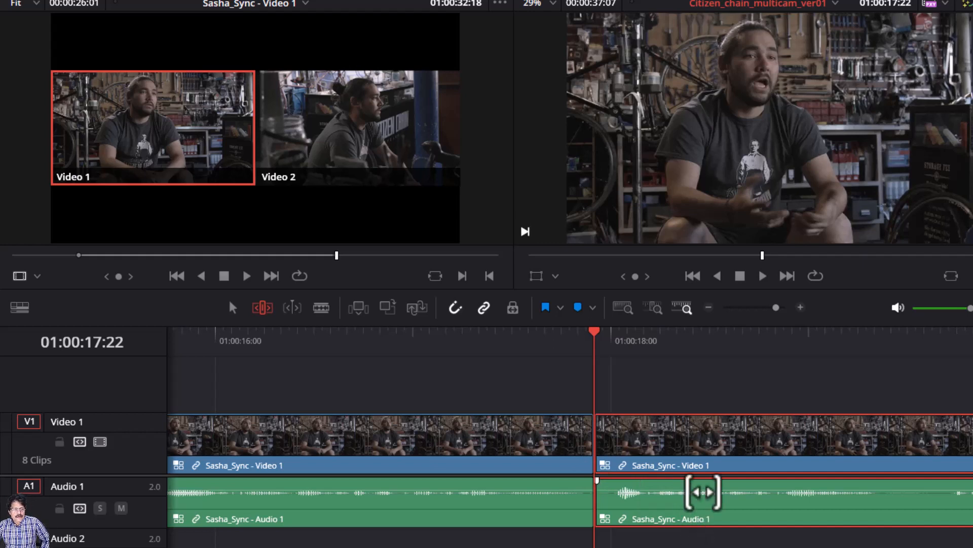
click(624, 310)
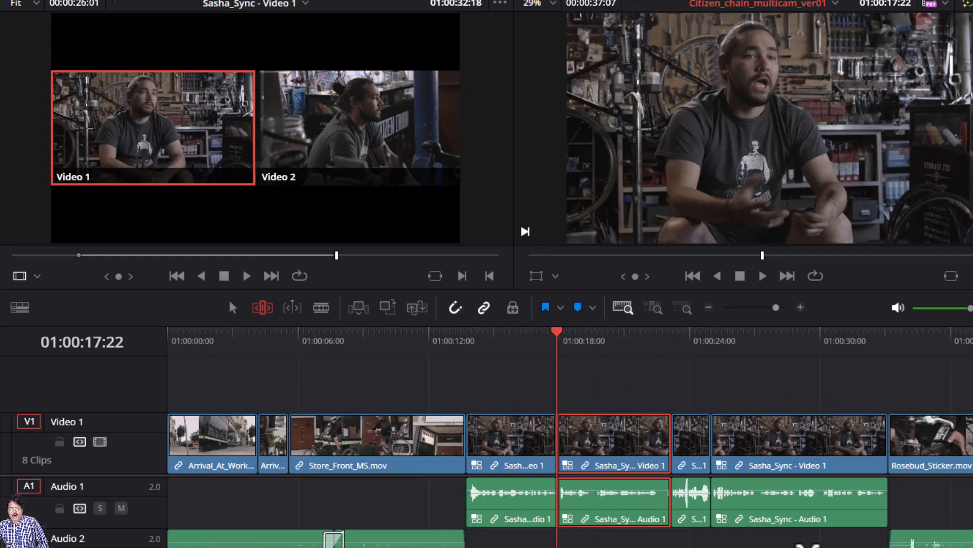
Play repeatedly across the join at 01:00:17:22 to judge the cut between the first two Sasha_Sync clips.
click(528, 343)
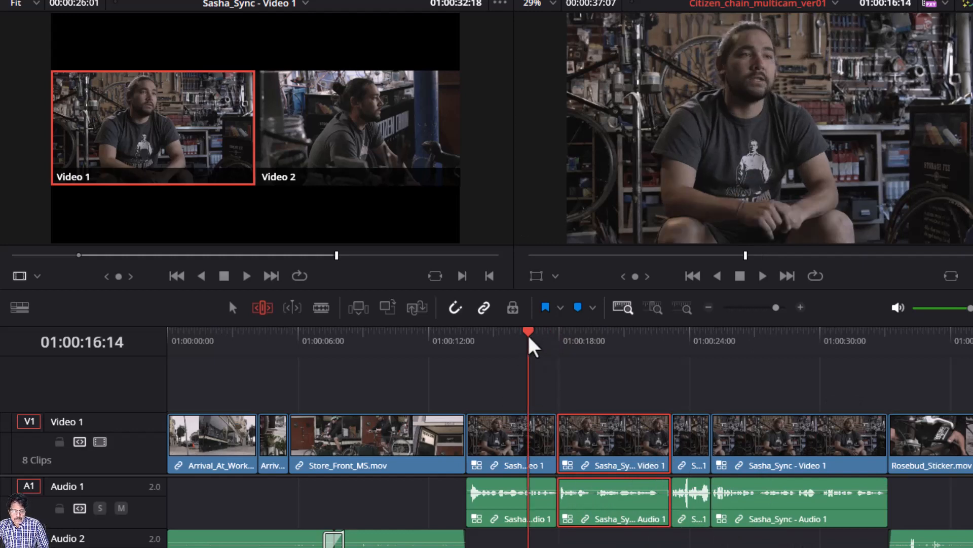
key(space)
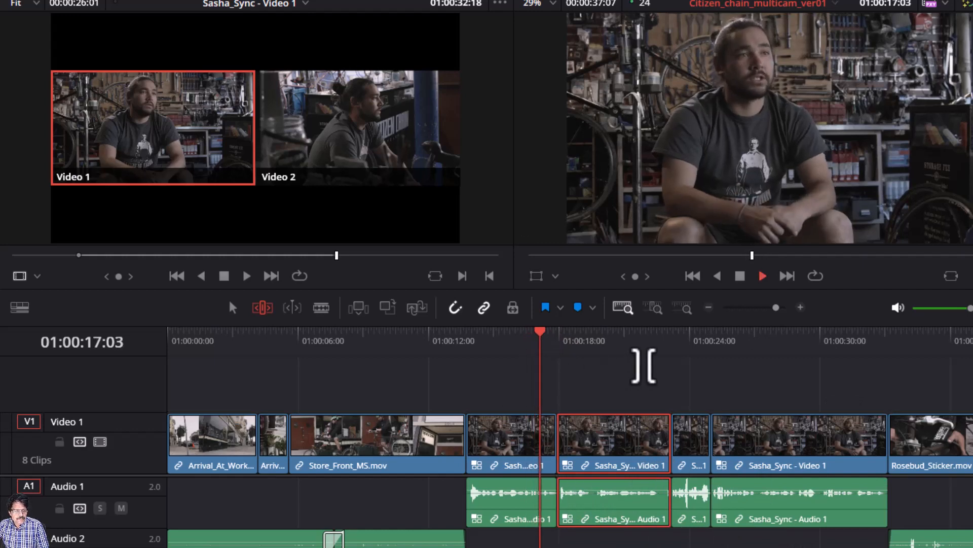
key(space)
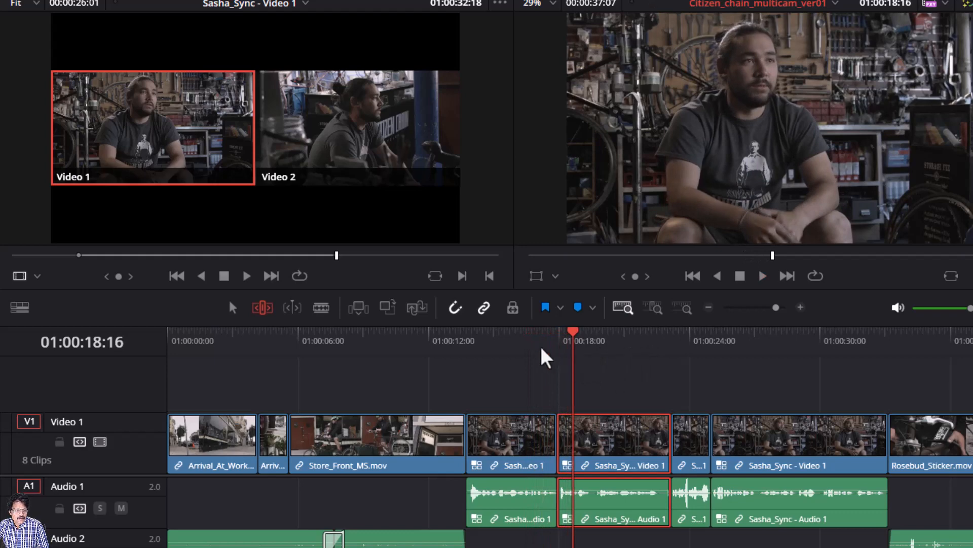
click(530, 336)
key(space)
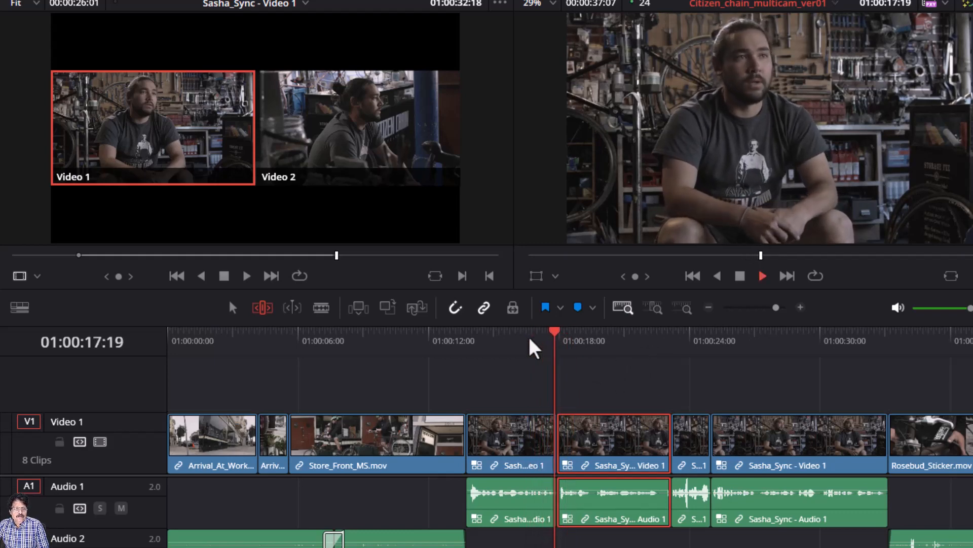
key(space)
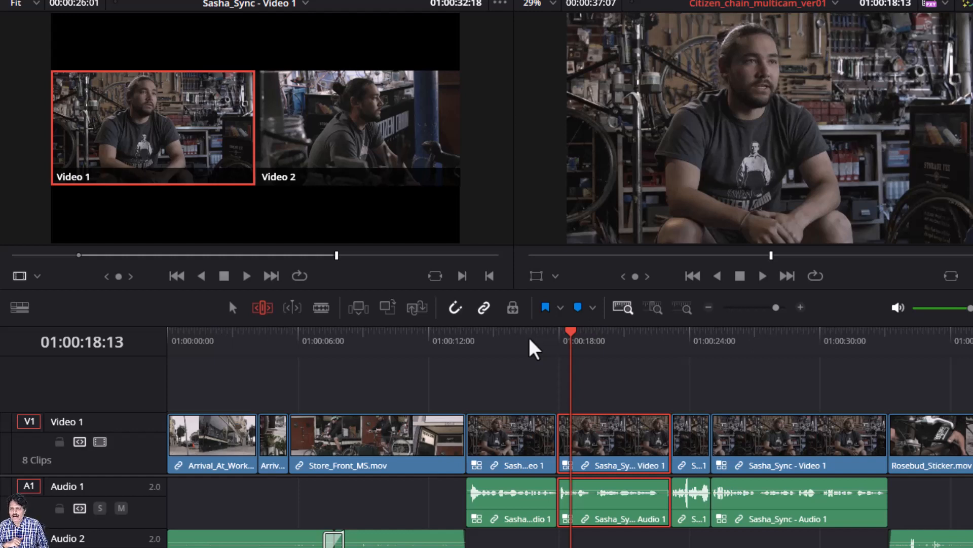
click(526, 339)
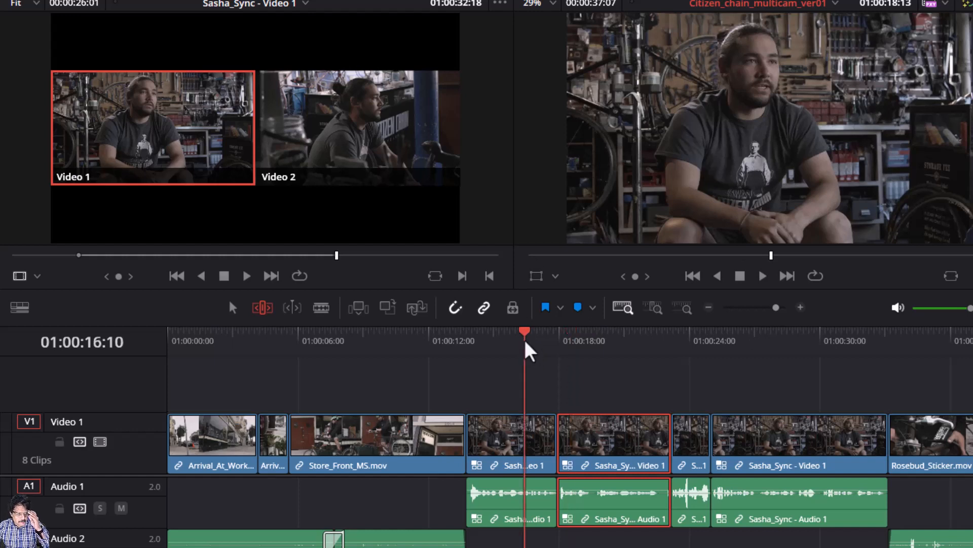
key(space)
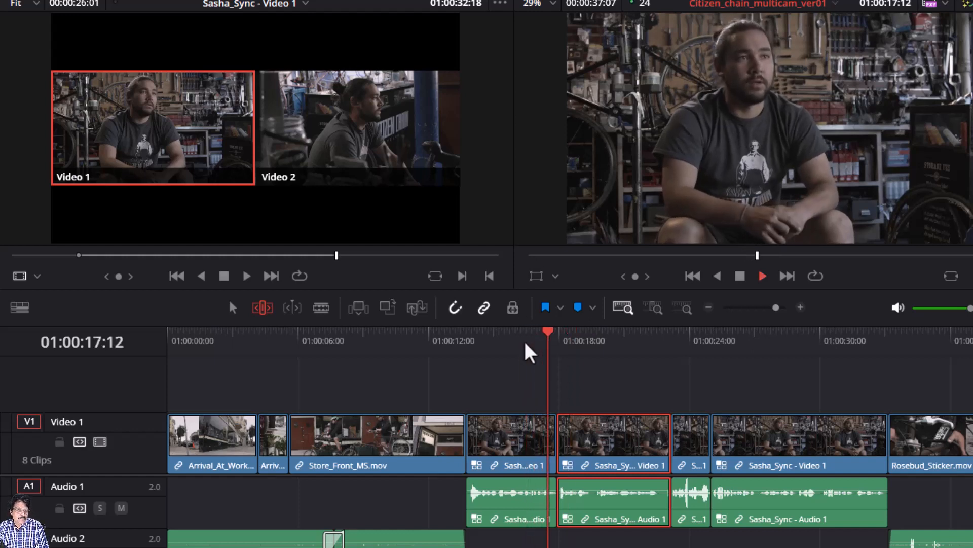
key(space)
click(530, 337)
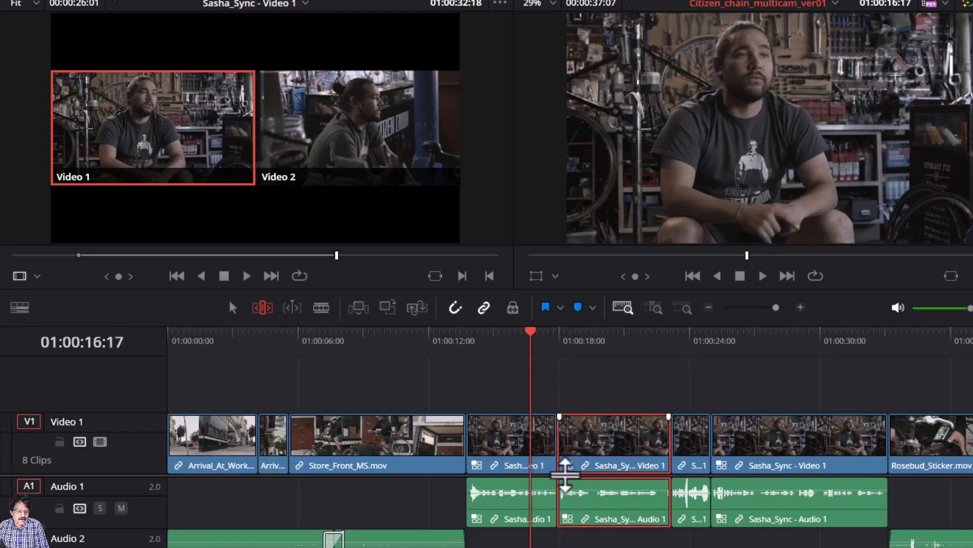
key(space)
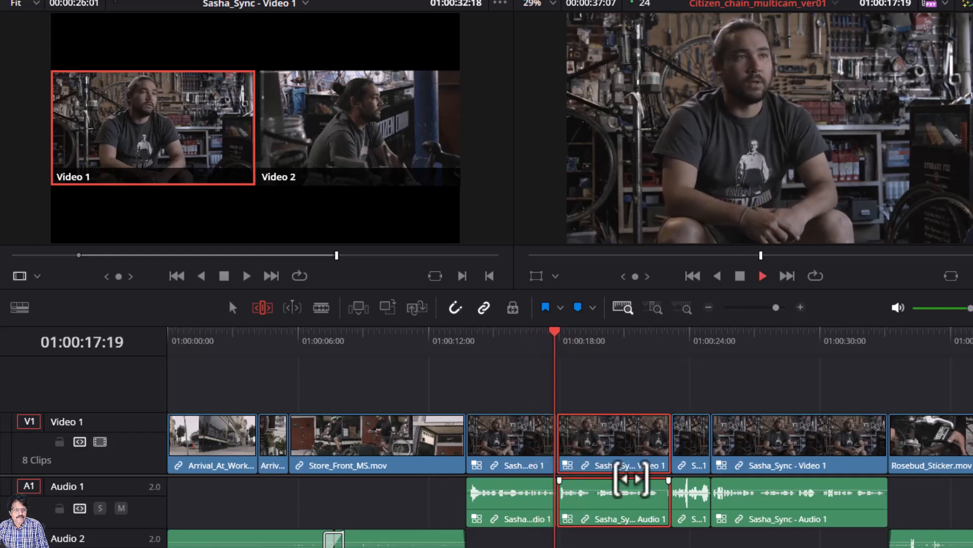
key(space)
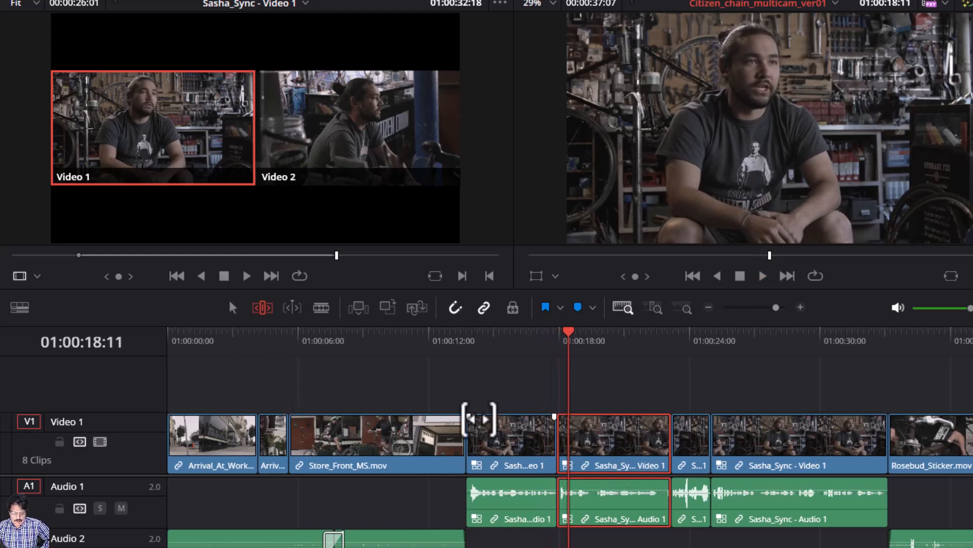
Switch the second Sasha_Sync clip, after 01:00:17:22, to the Video 2 multicam angle and play through the change.
key(a)
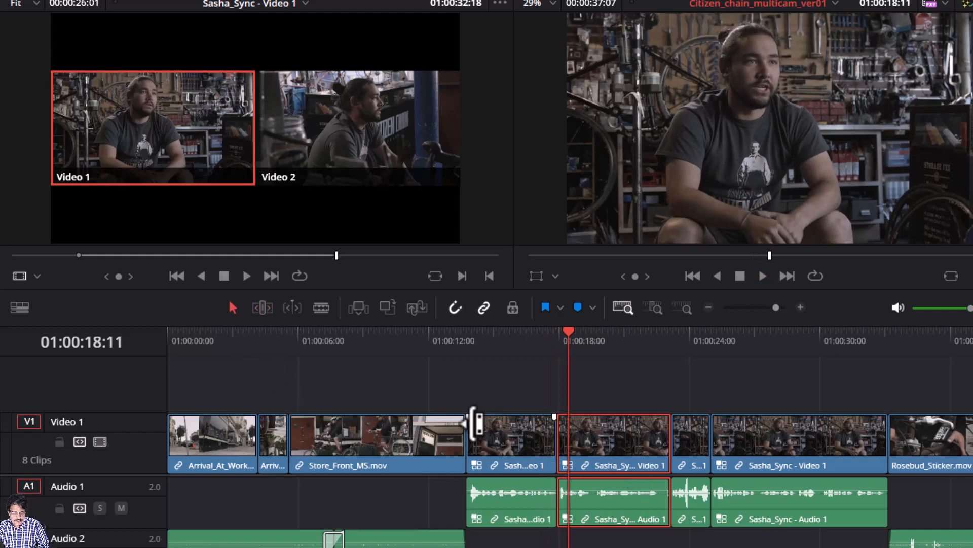
right_click(585, 445)
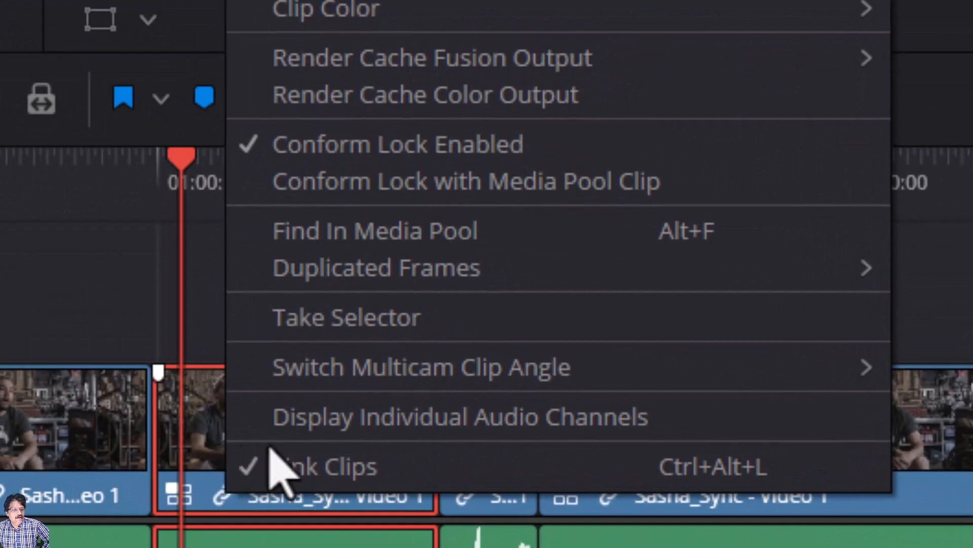
mouse_move(297, 376)
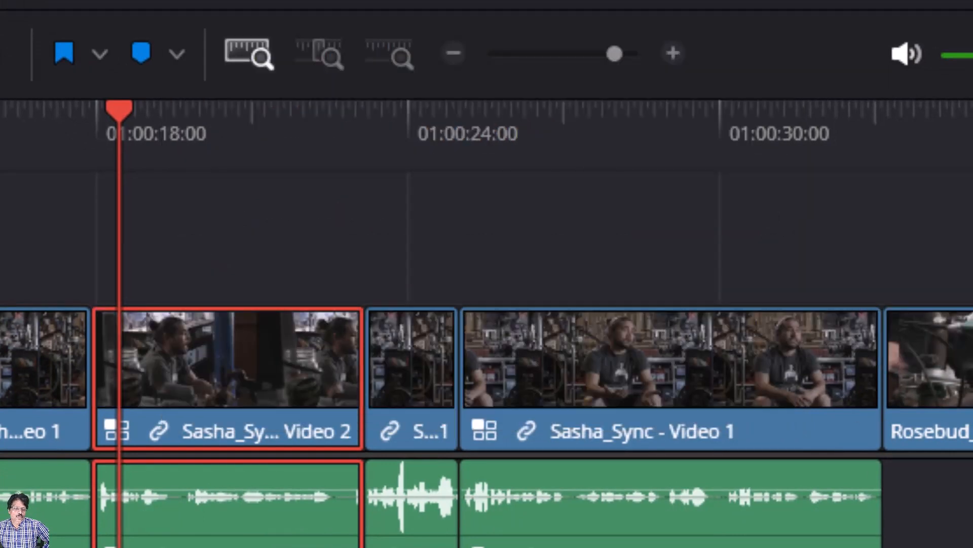
click(1, 146)
key(space)
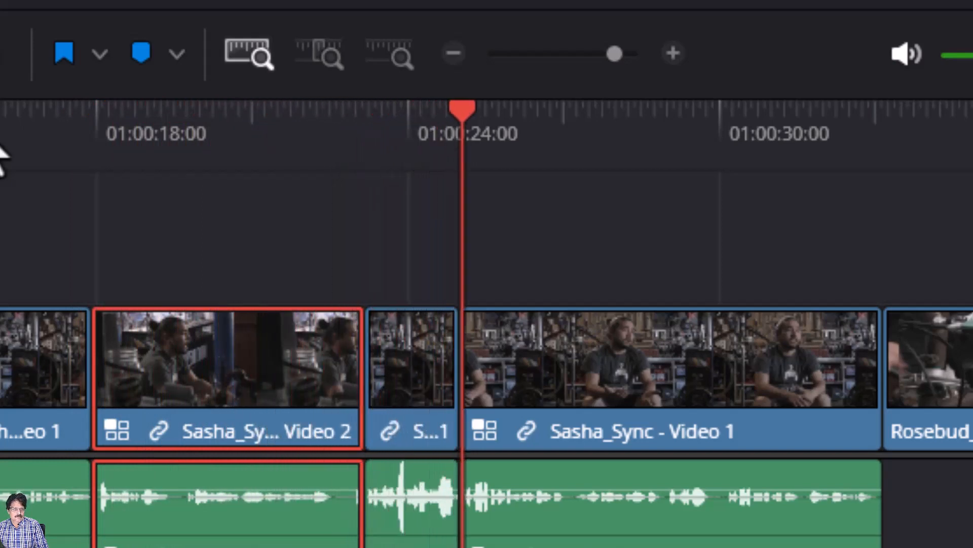
Review the join just before 01:00:25:00 and switch the last, longest Sasha_Sync clip to the Video 2 angle.
click(409, 129)
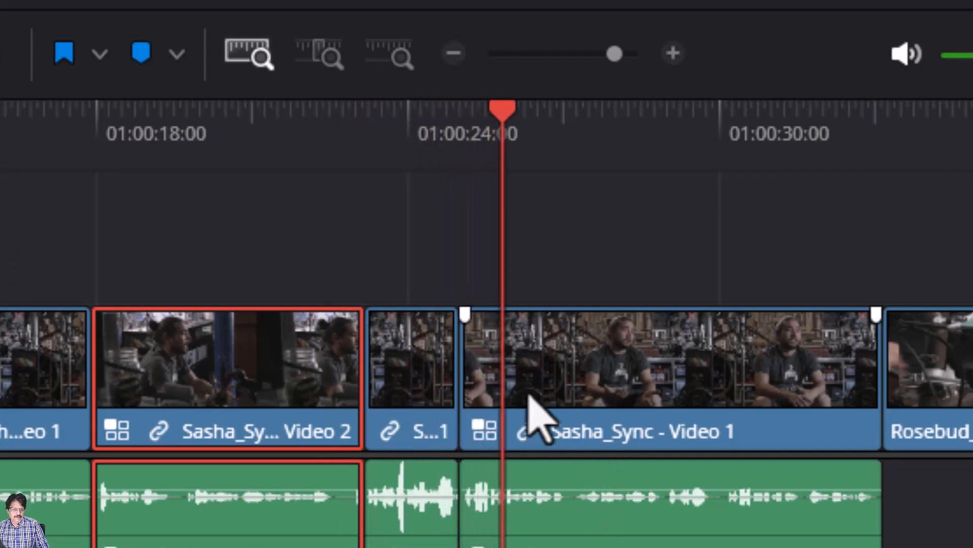
click(538, 418)
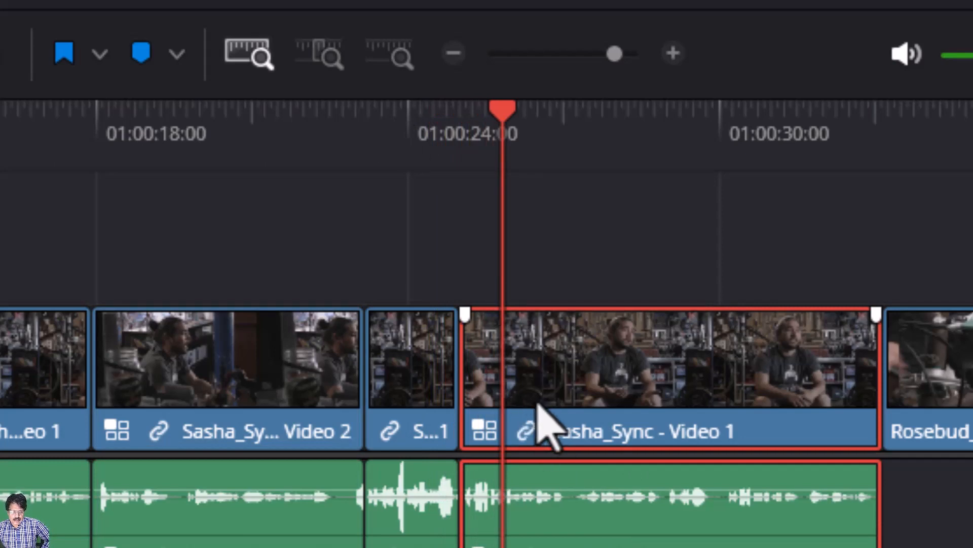
right_click(545, 423)
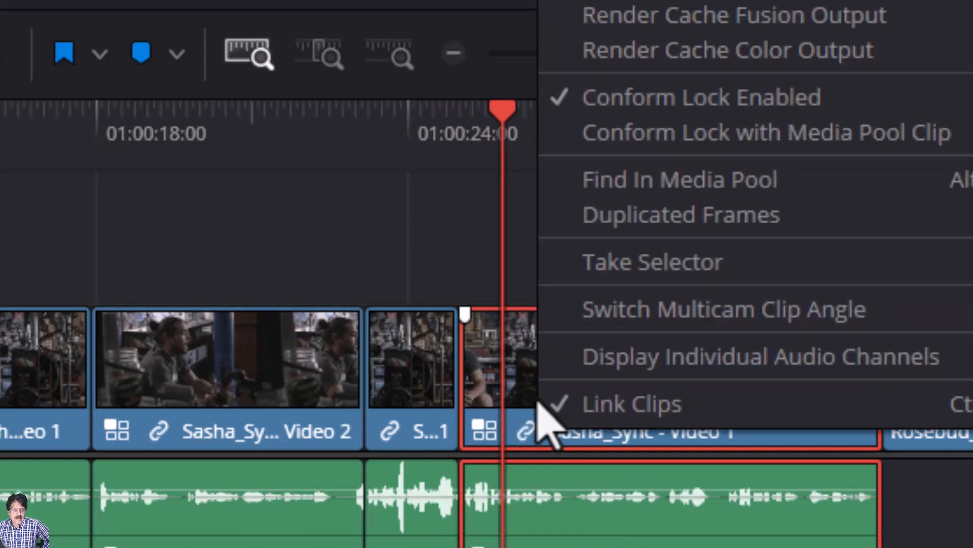
mouse_move(596, 324)
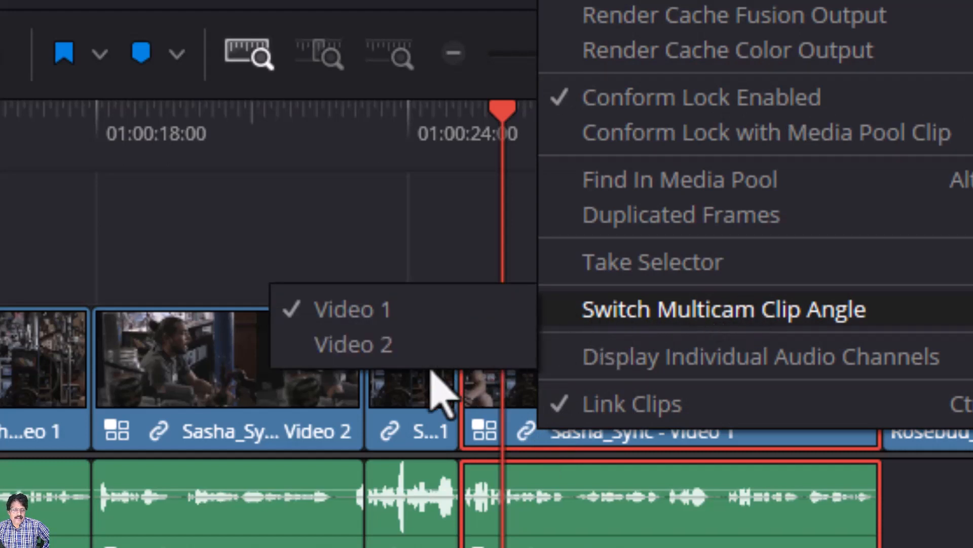
click(432, 349)
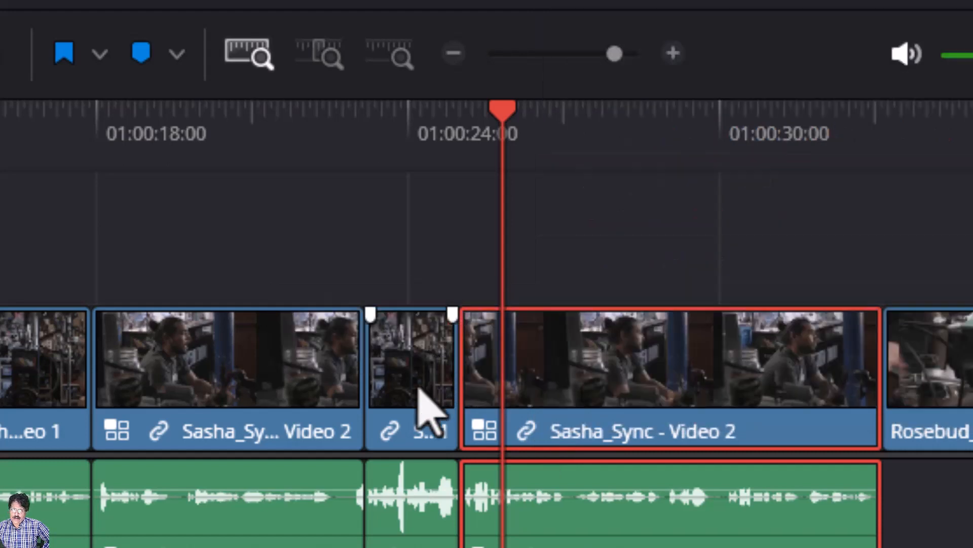
Play the interview with its switched angles, replaying the join between the second Sasha_Sync clip and the short clip following it.
click(0, 131)
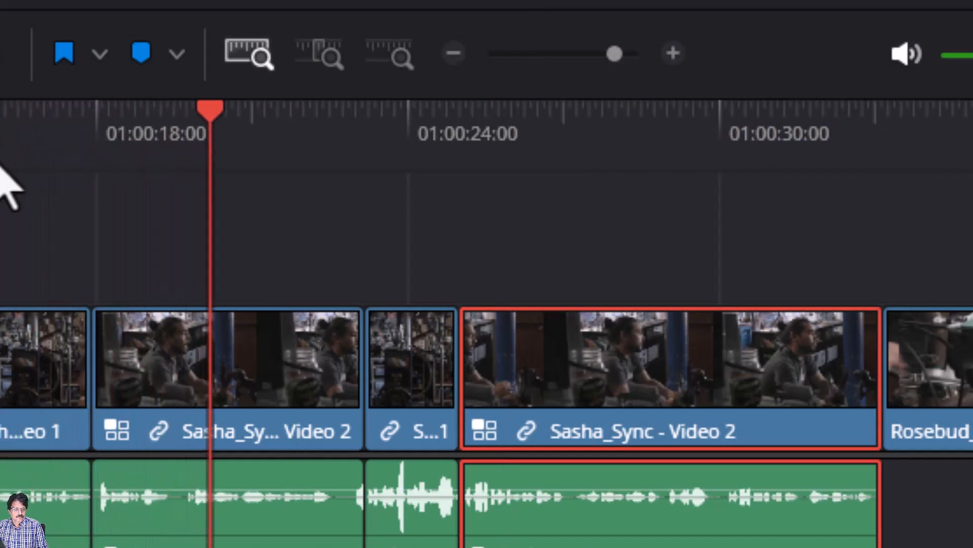
click(235, 118)
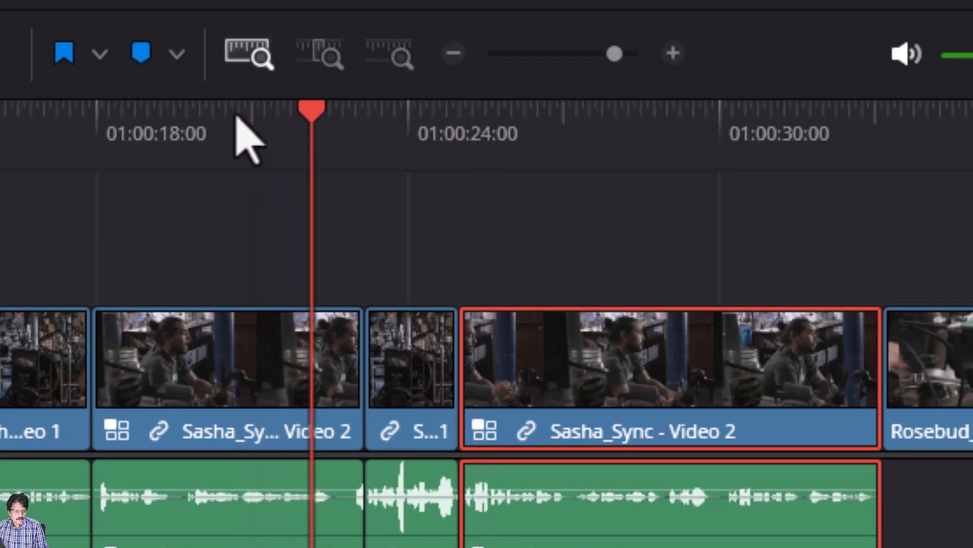
key(space)
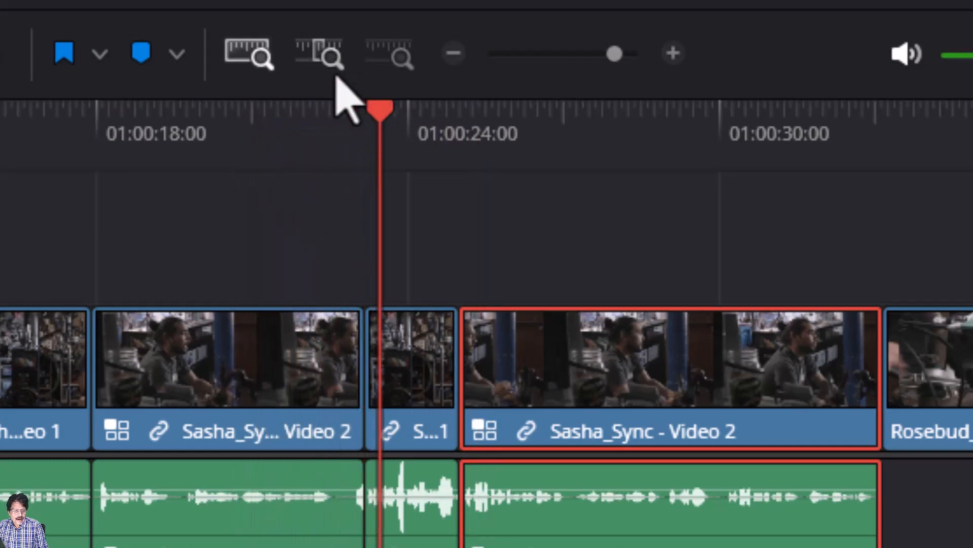
click(274, 127)
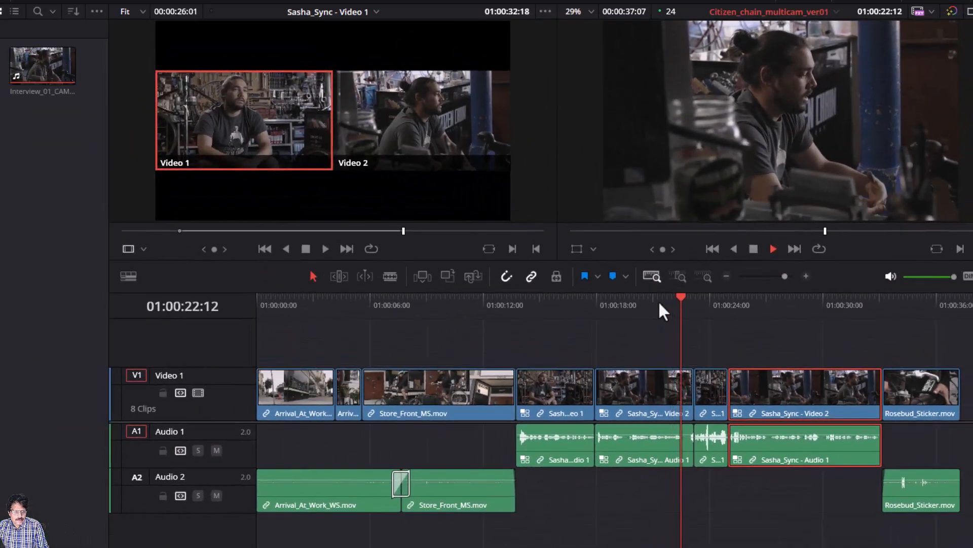
key(space)
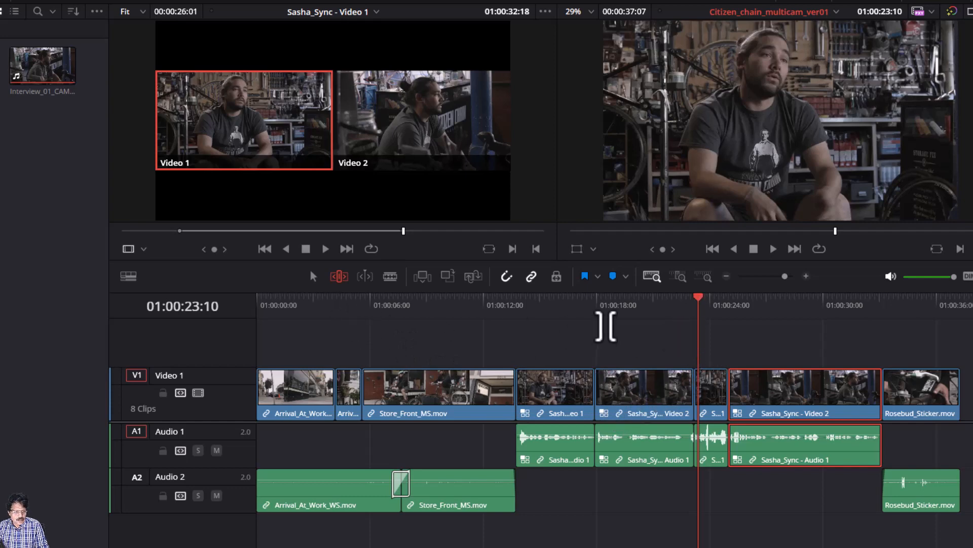
Ripple-trim a few frames off the end of the second Sasha_Sync clip and replay the join with the short clip.
key(Up)
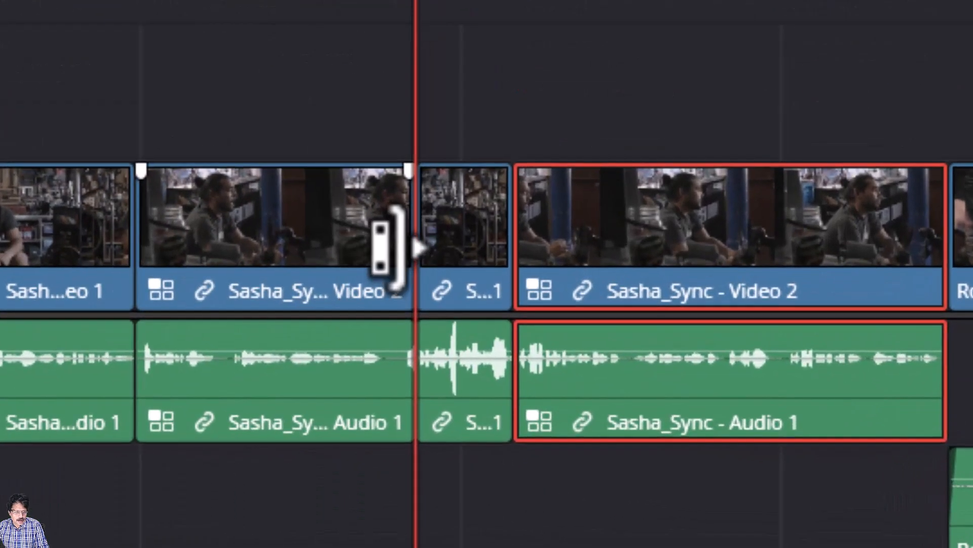
click(401, 239)
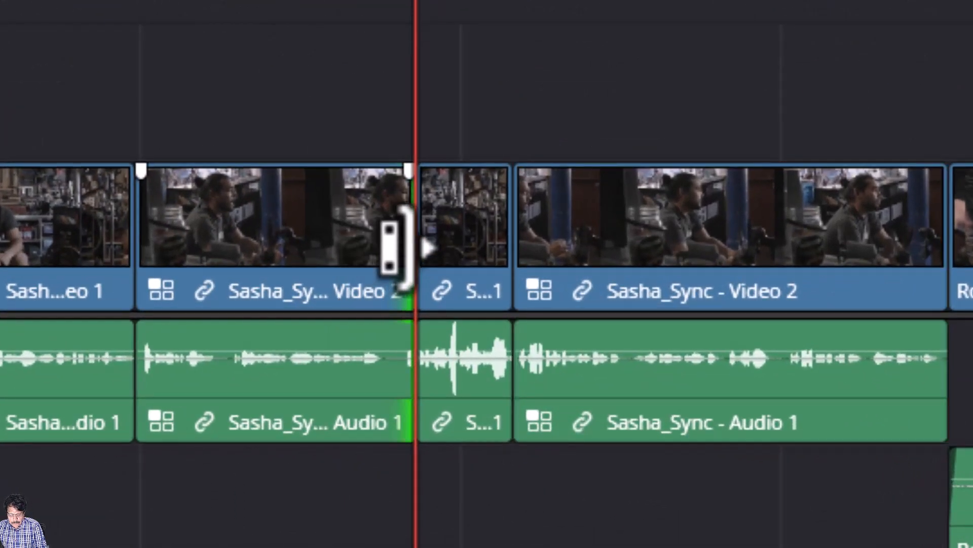
key(comma)
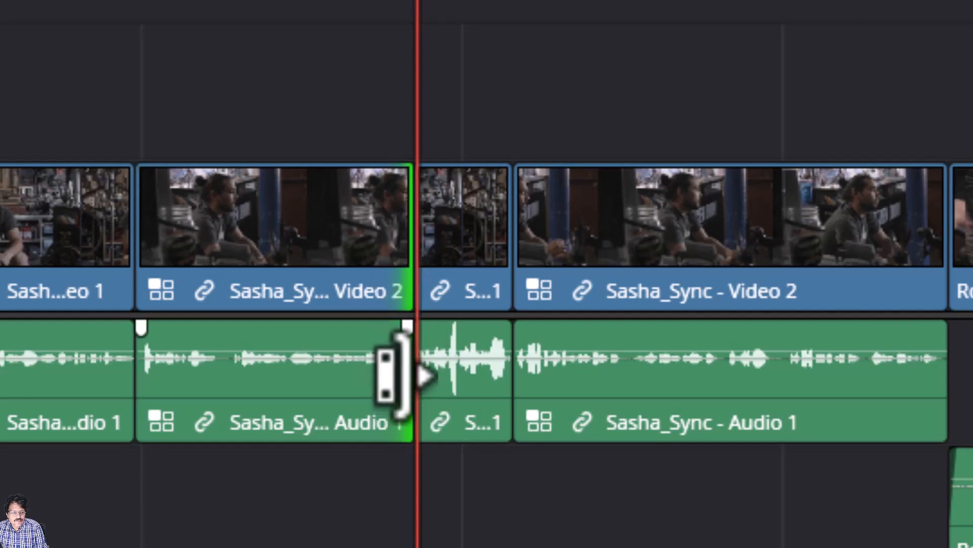
click(401, 406)
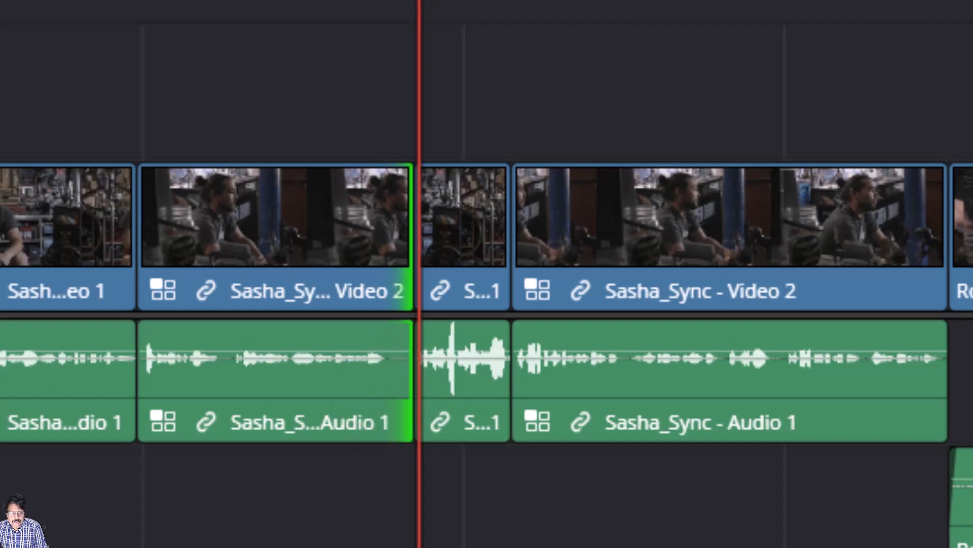
click(291, 1)
key(space)
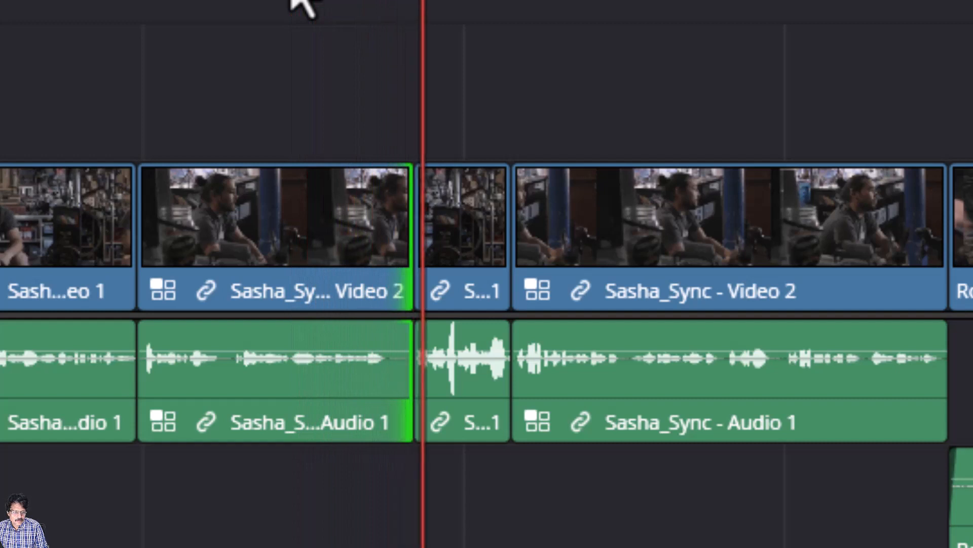
click(291, 1)
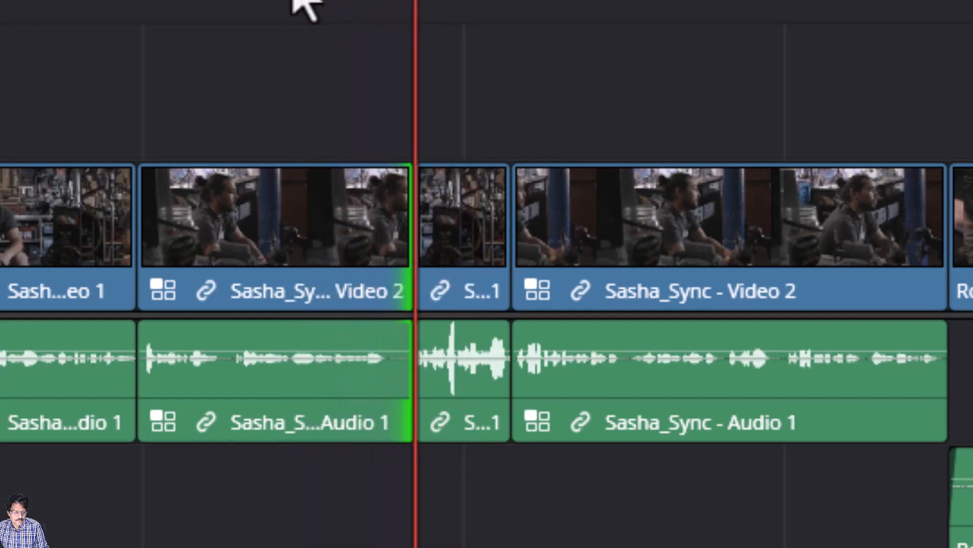
click(293, 1)
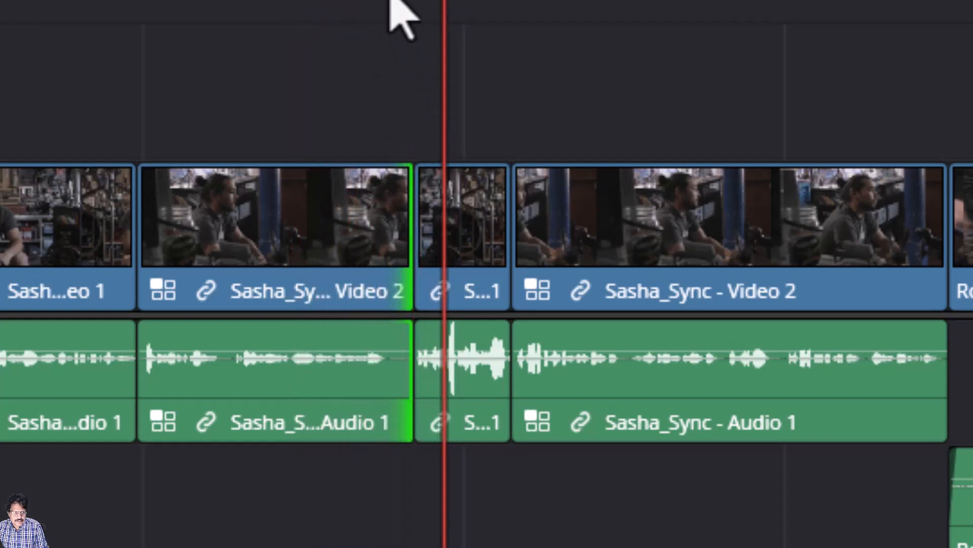
Ripple-trim the end of the second Sasha_Sync clip a few more frames earlier and play across the cut to check it.
key(Up)
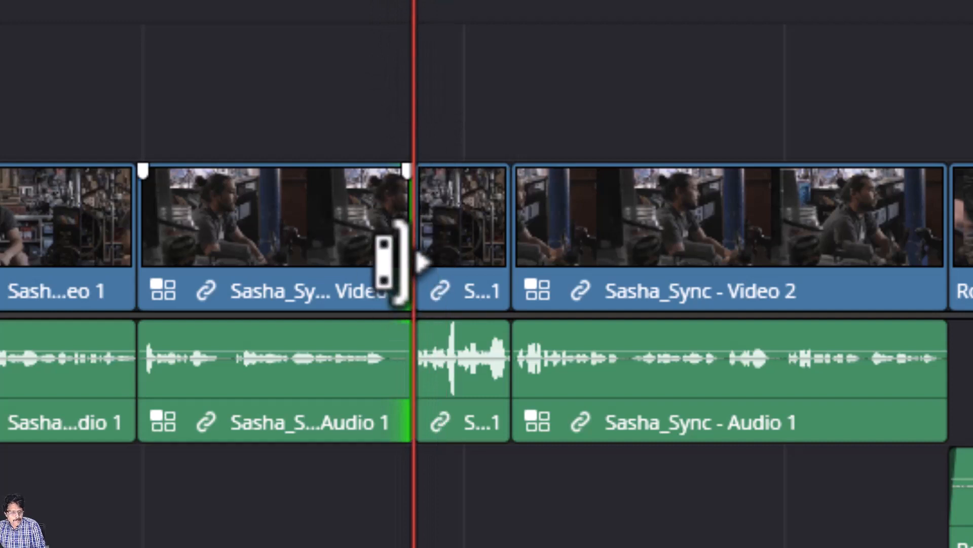
drag(403, 262, 400, 262)
click(315, 1)
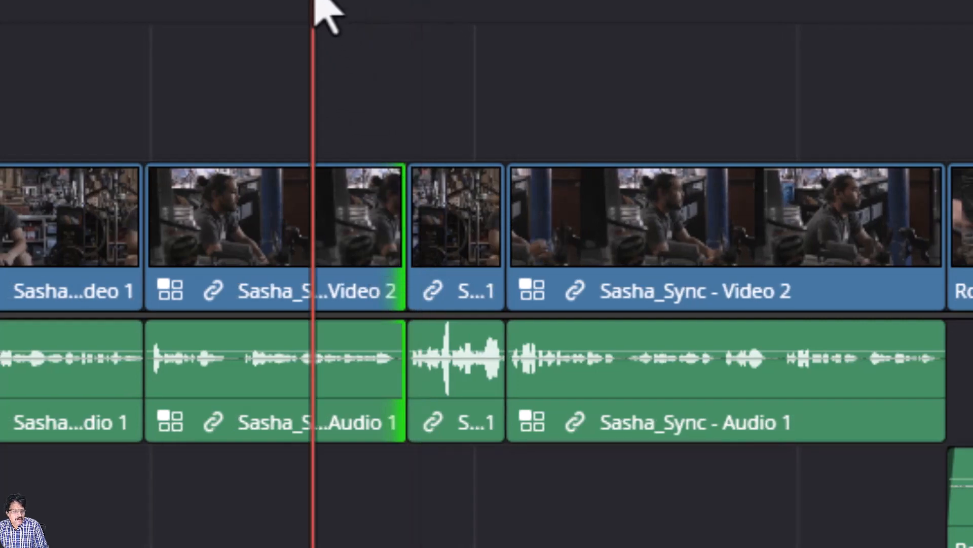
key(space)
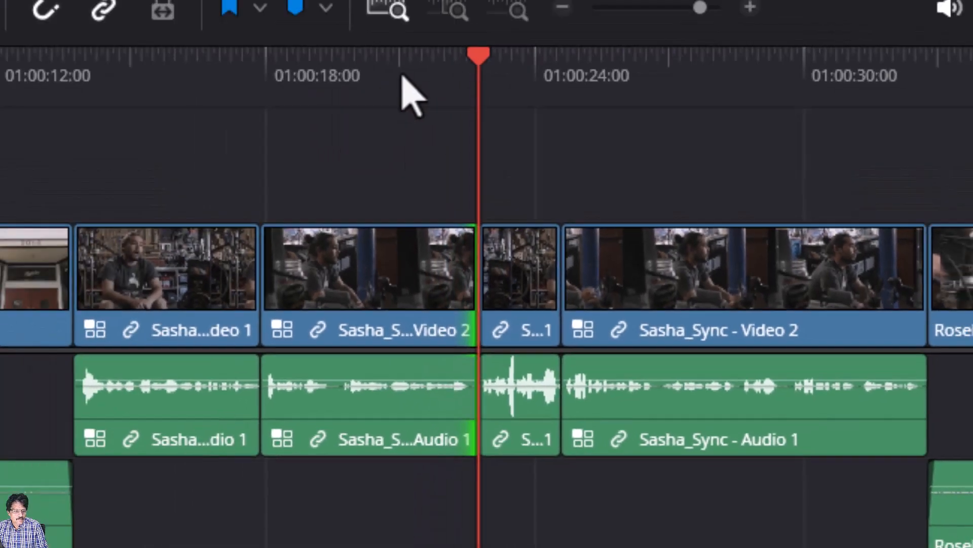
key(space)
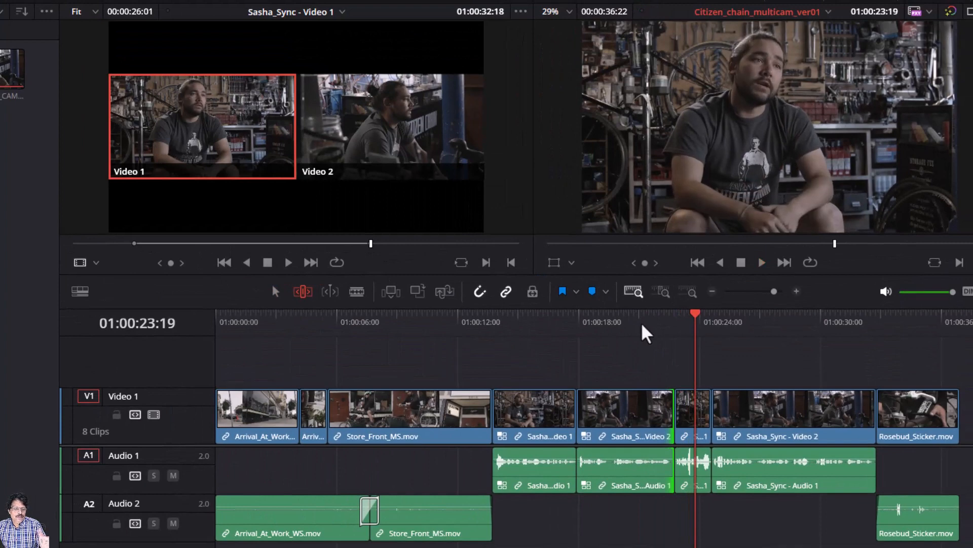
Replay the join between the second Sasha_Sync clip and the short clip following it, and check the angles of the interview clips.
click(643, 327)
key(space)
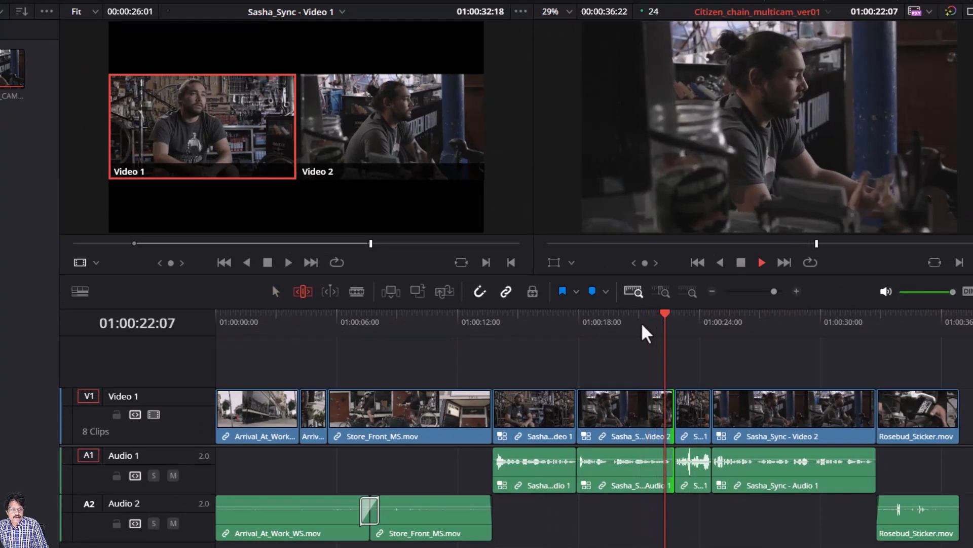
key(space)
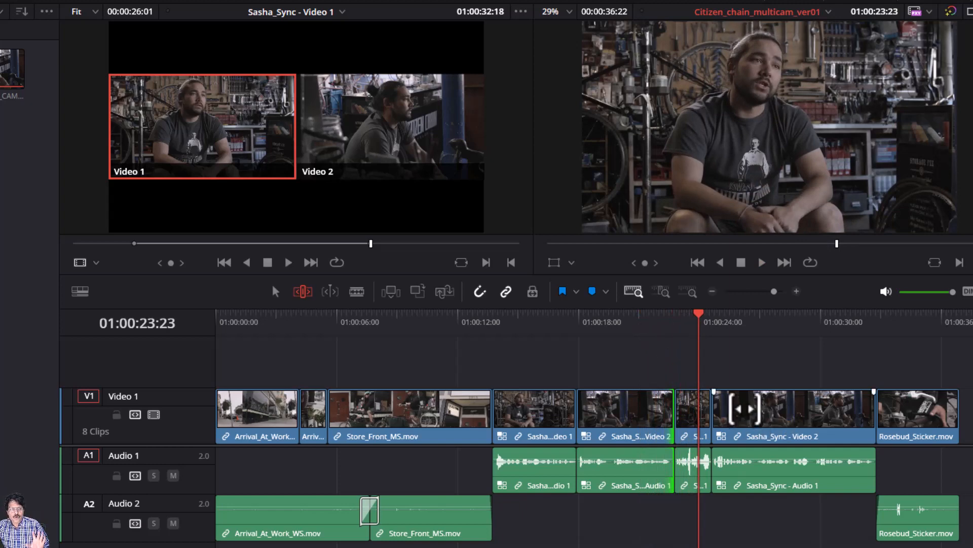
click(529, 323)
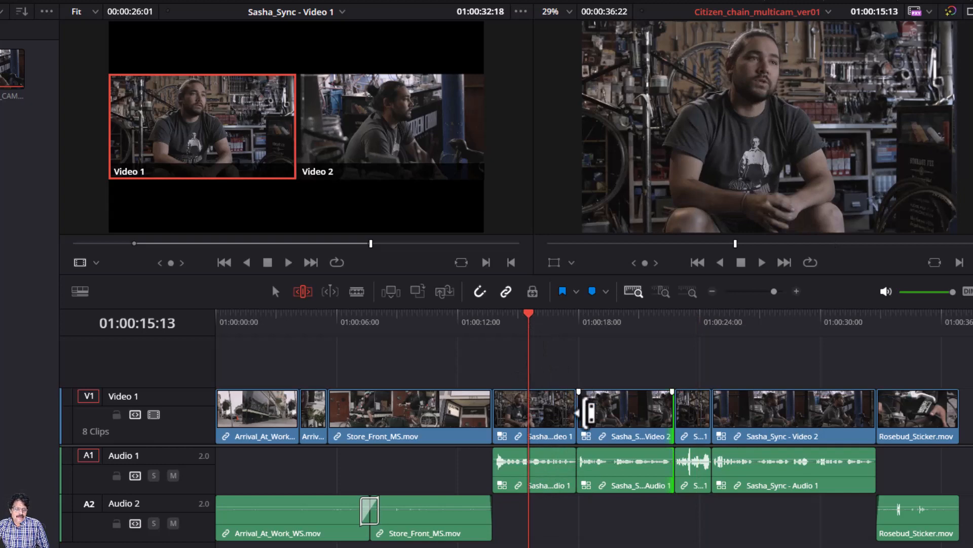
click(539, 418)
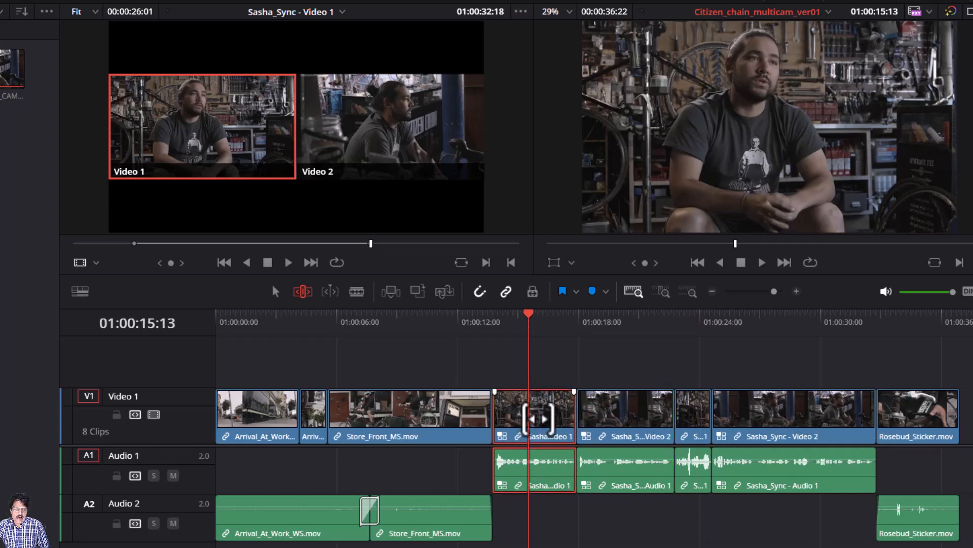
click(622, 324)
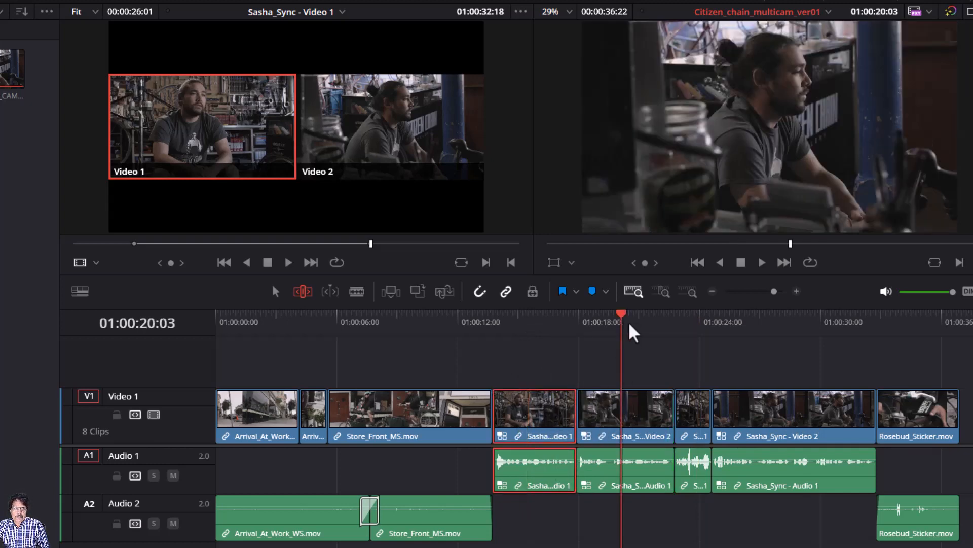
click(679, 323)
click(752, 323)
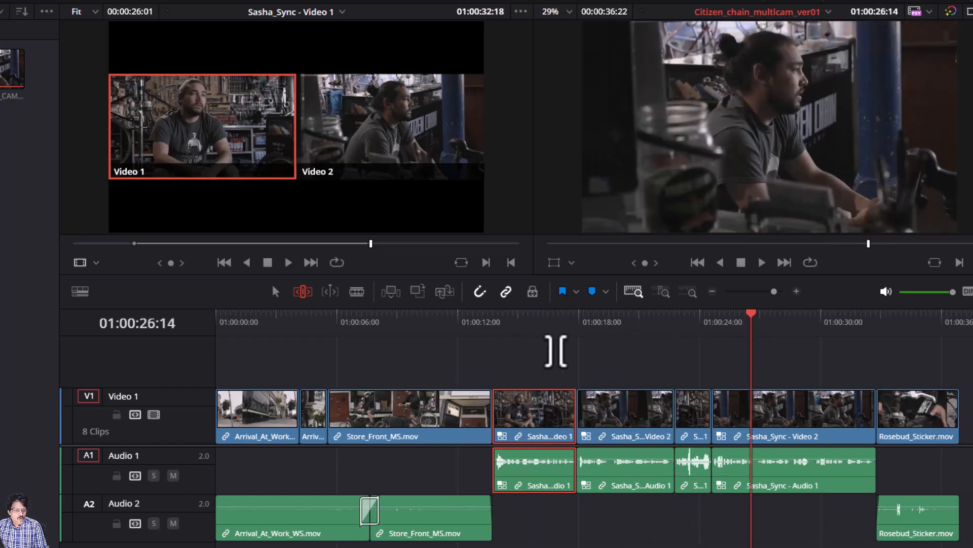
Play the interview from the first Sasha_Sync clip and split the second Sasha_Sync clip at about 01:00:19:15.
click(492, 323)
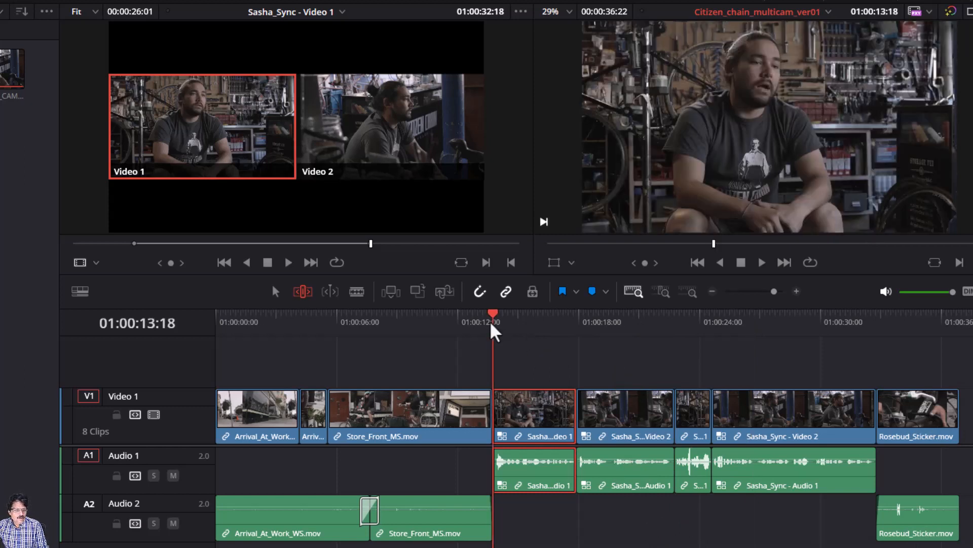
key(space)
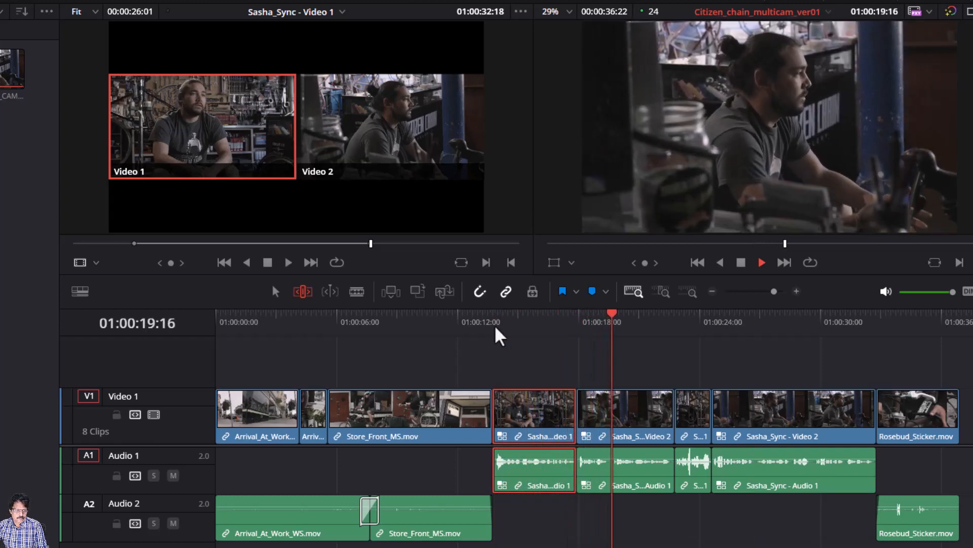
key(space)
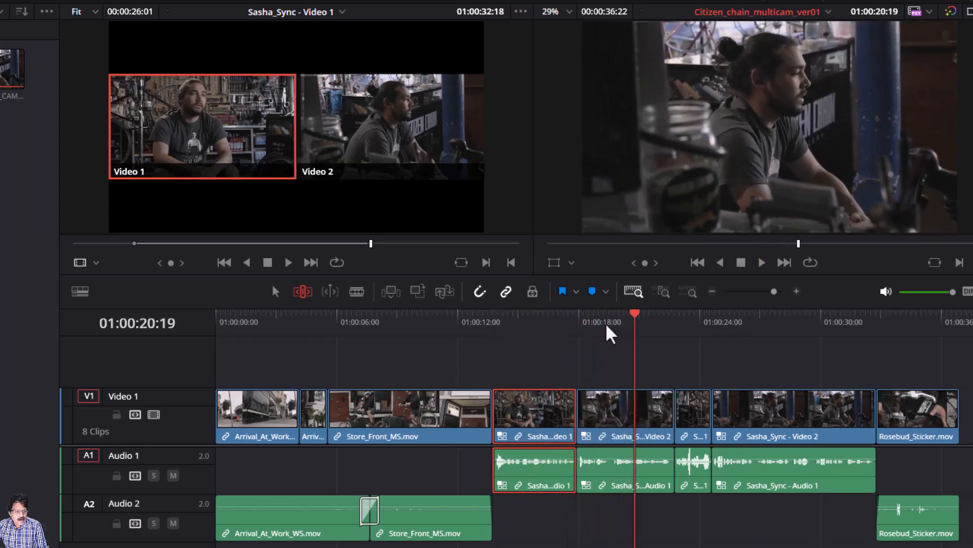
mouse_move(594, 325)
mouse_down()
mouse_move(625, 330)
mouse_move(586, 335)
mouse_up()
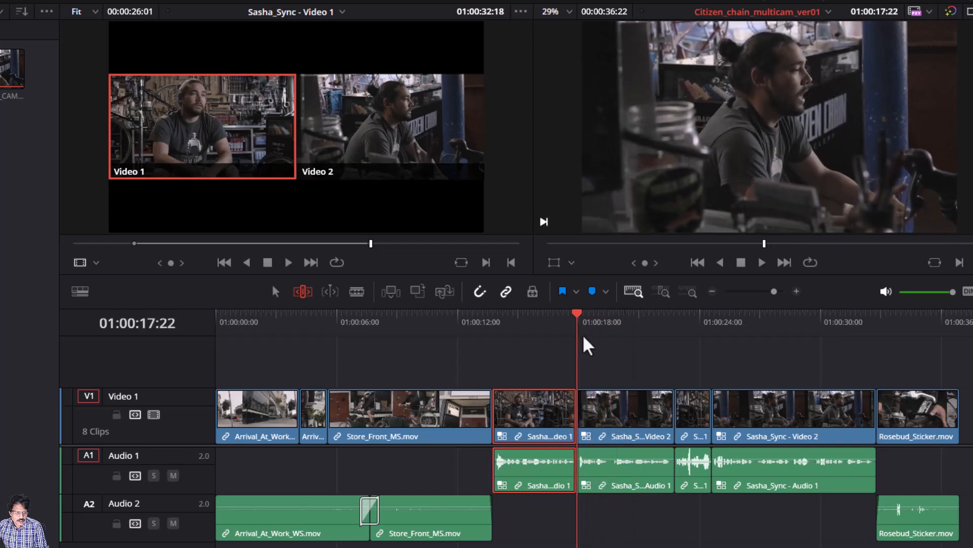
key(space)
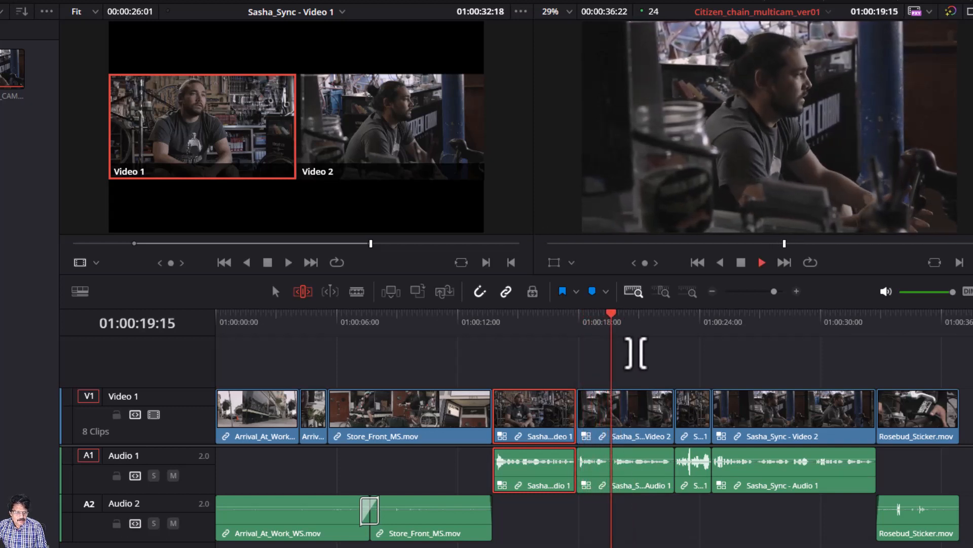
key(space)
drag(612, 320, 611, 318)
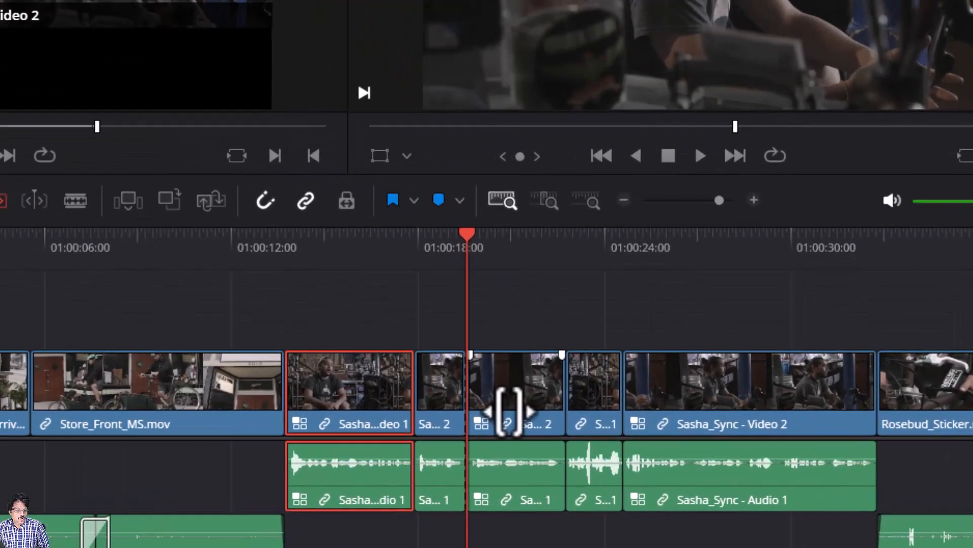
Switch the second half of the split Sasha_Sync clip to the Video 1 angle and play from 01:00:17:02 across the cuts.
right_click(638, 427)
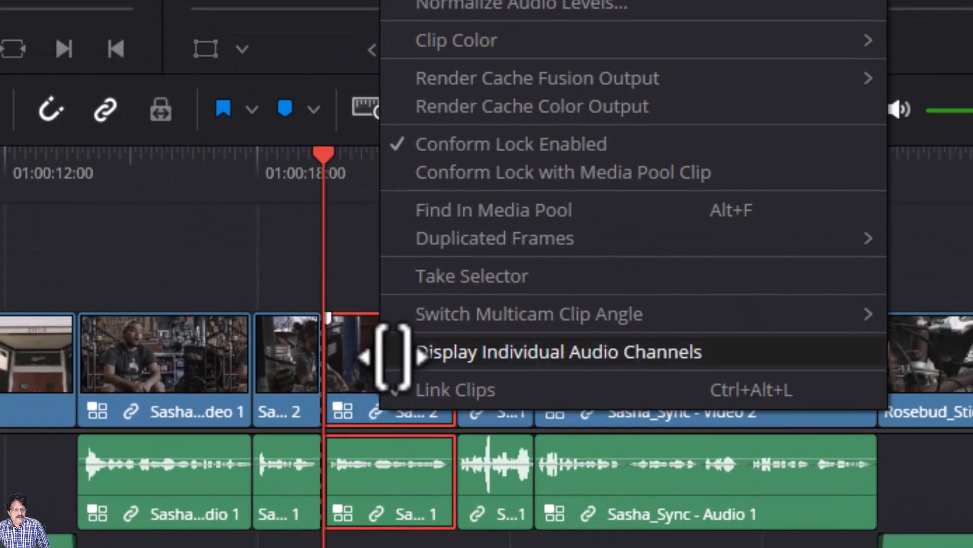
mouse_move(435, 308)
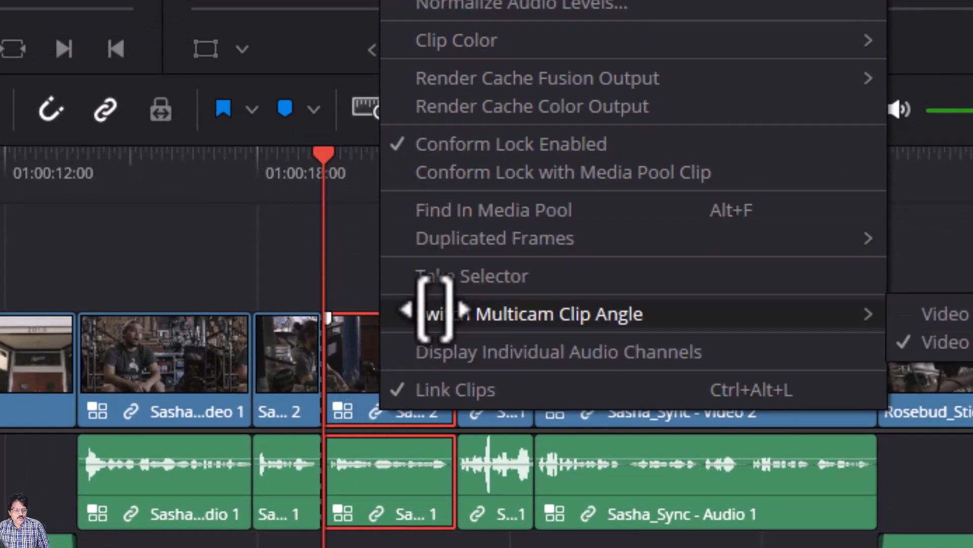
click(921, 315)
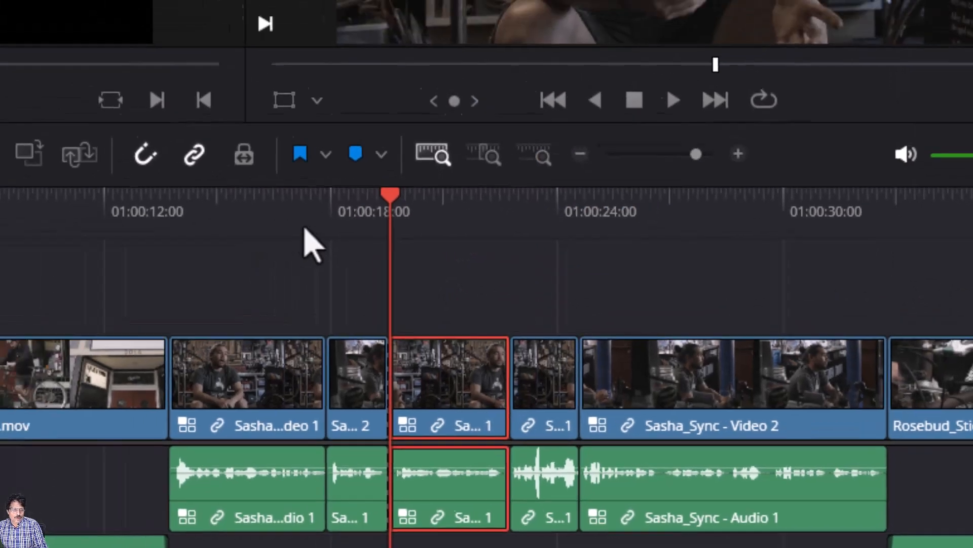
click(223, 175)
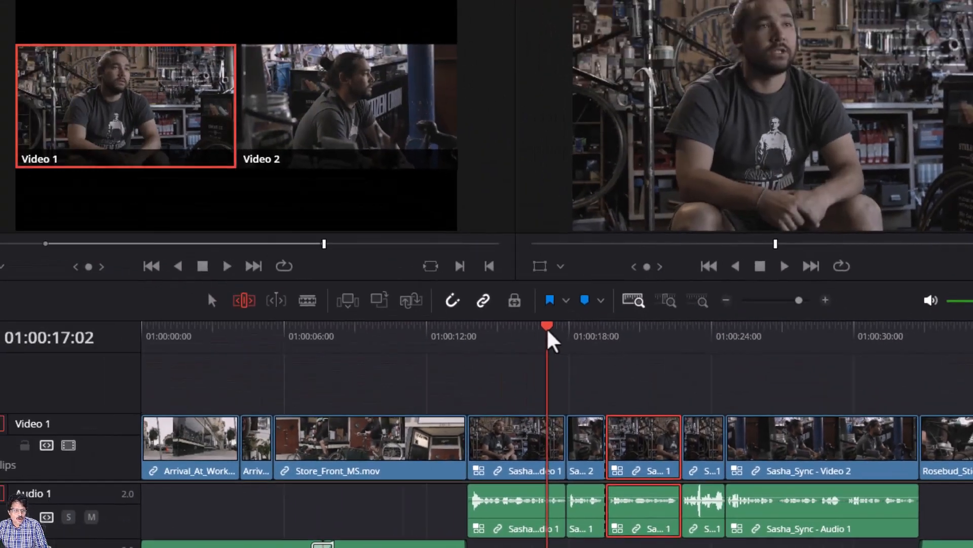
key(space)
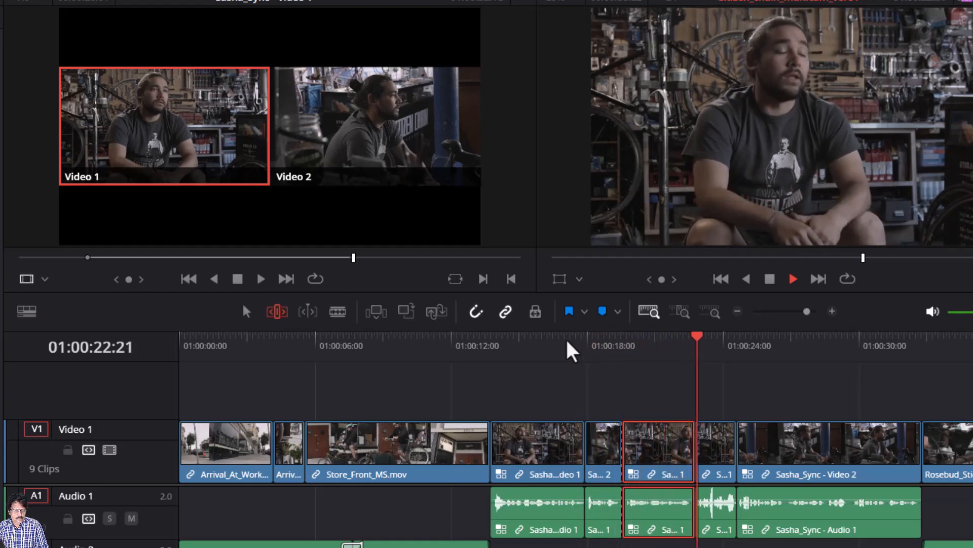
Switch the short Sasha_Sync clip before the last one to the Video 2 angle and play across its joins.
click(716, 454)
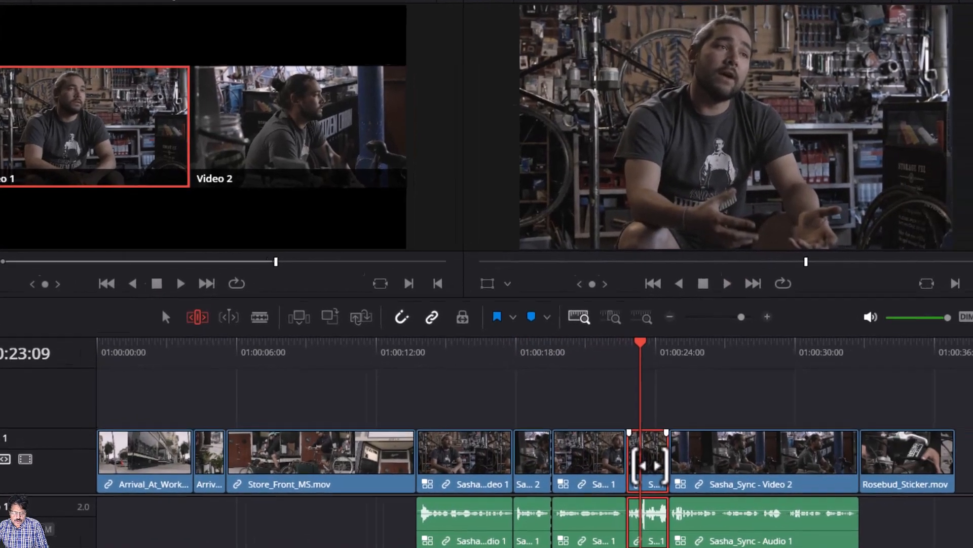
right_click(648, 465)
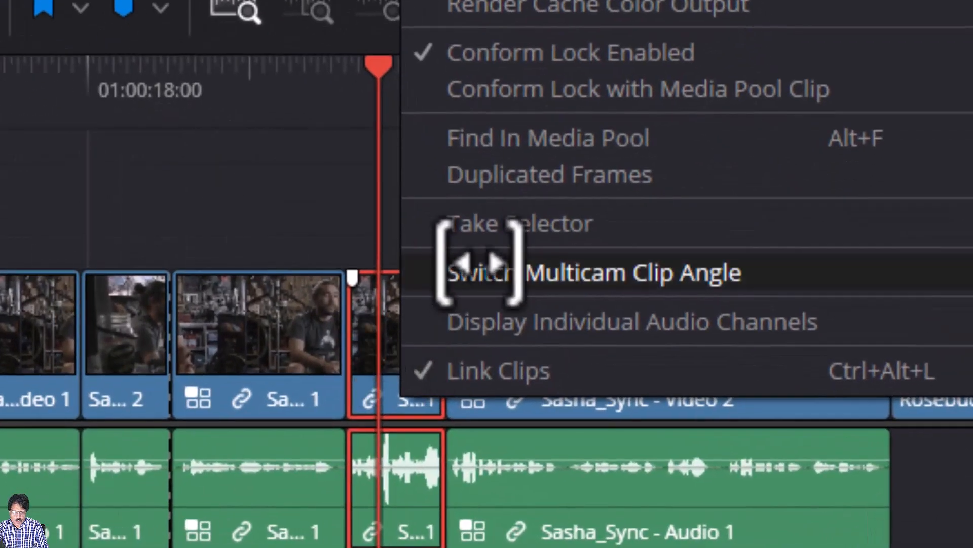
mouse_move(683, 427)
click(307, 319)
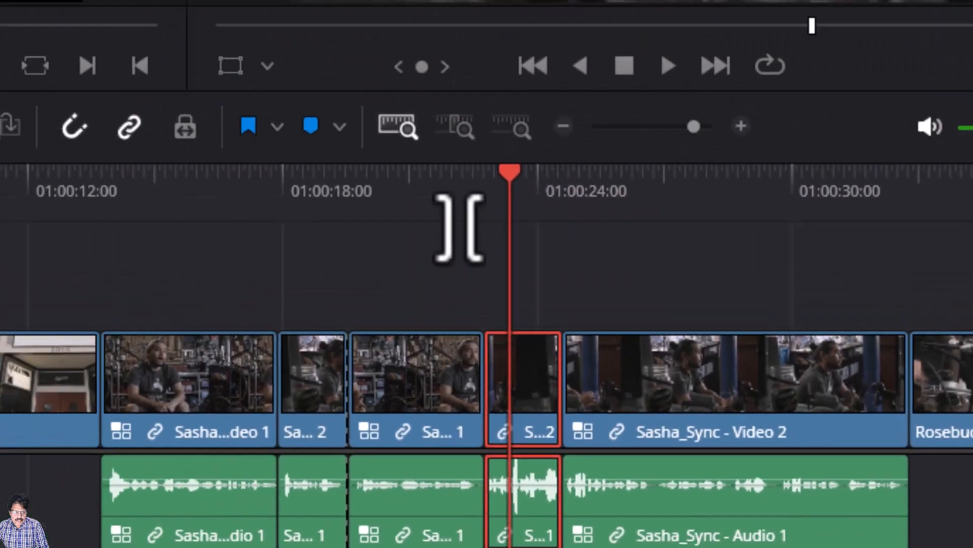
key(space)
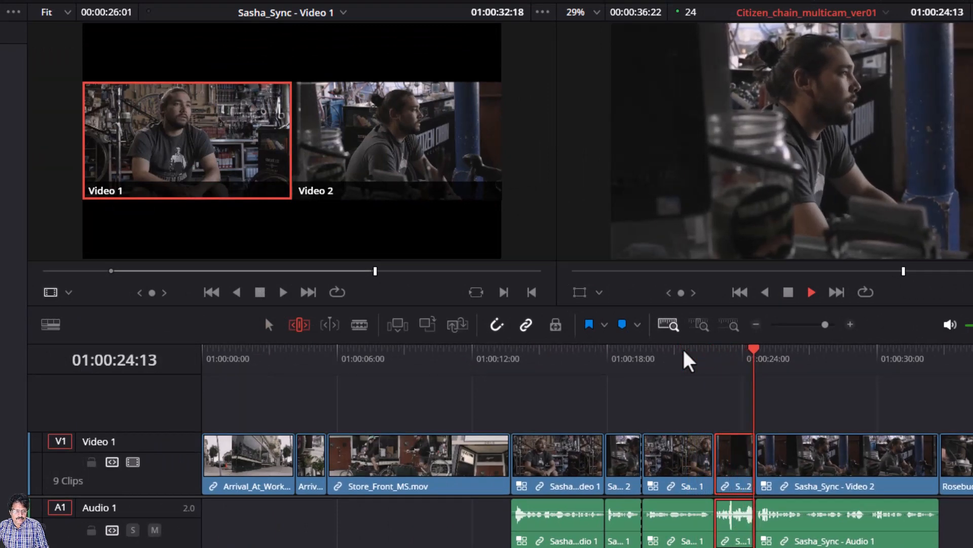
key(space)
Switch the last, longest Sasha_Sync clip to the Video 1 angle and play the interview through to that clip's end.
right_click(816, 459)
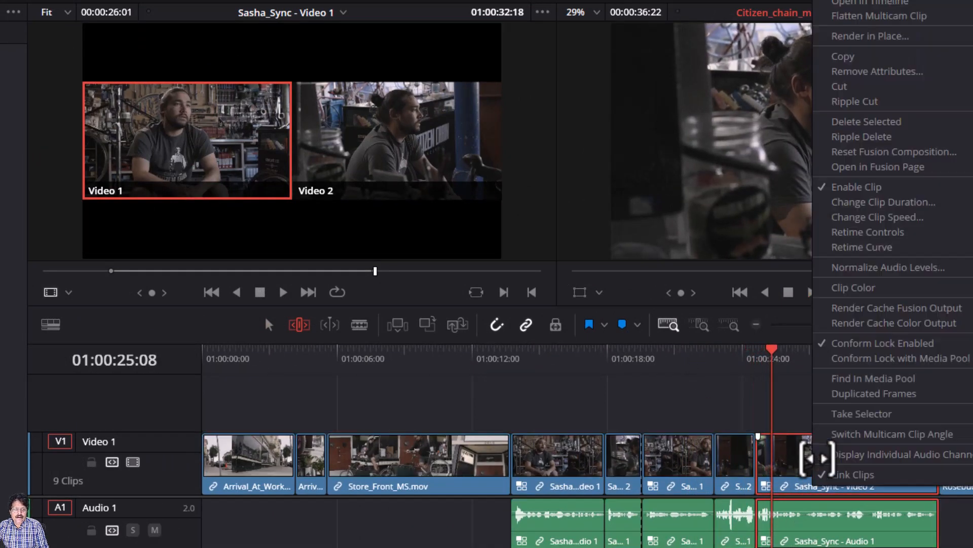
mouse_move(836, 434)
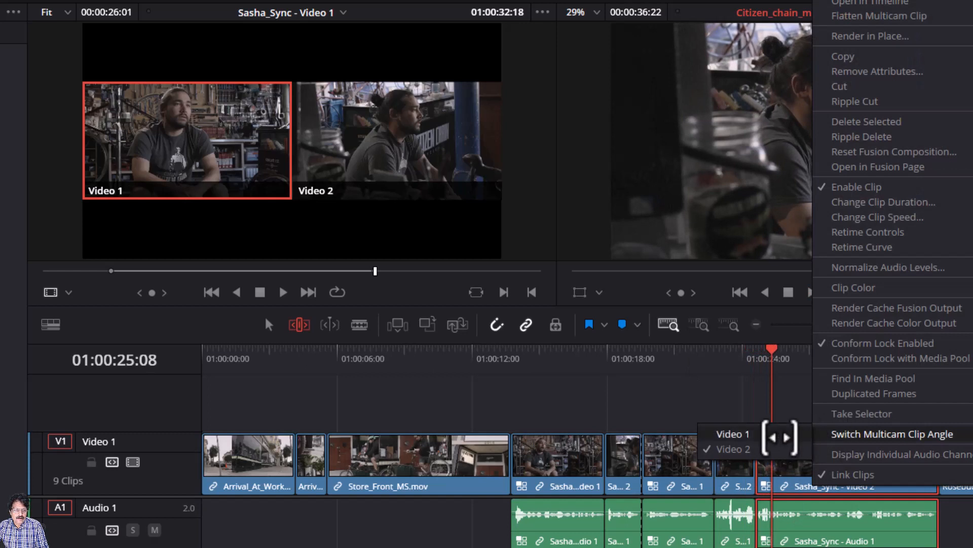
click(733, 434)
click(670, 361)
key(space)
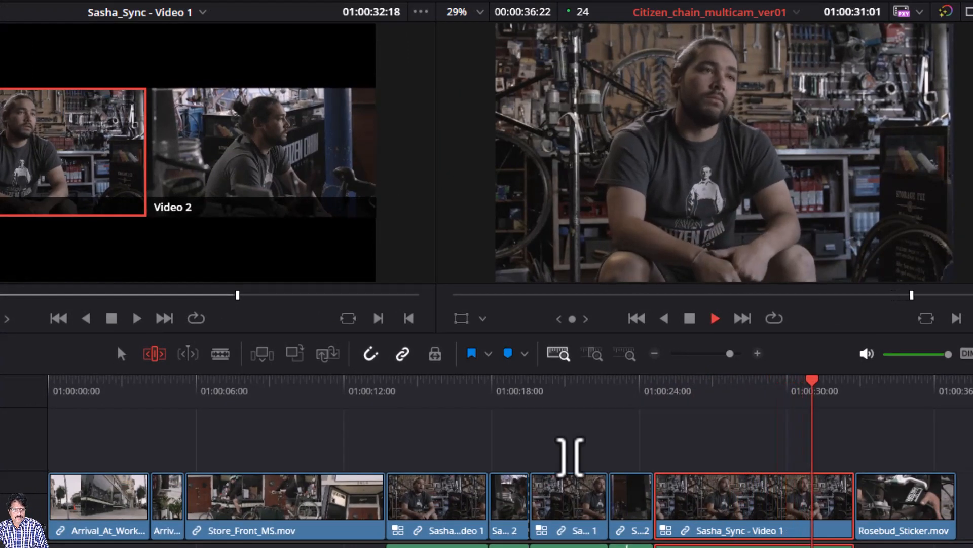
key(space)
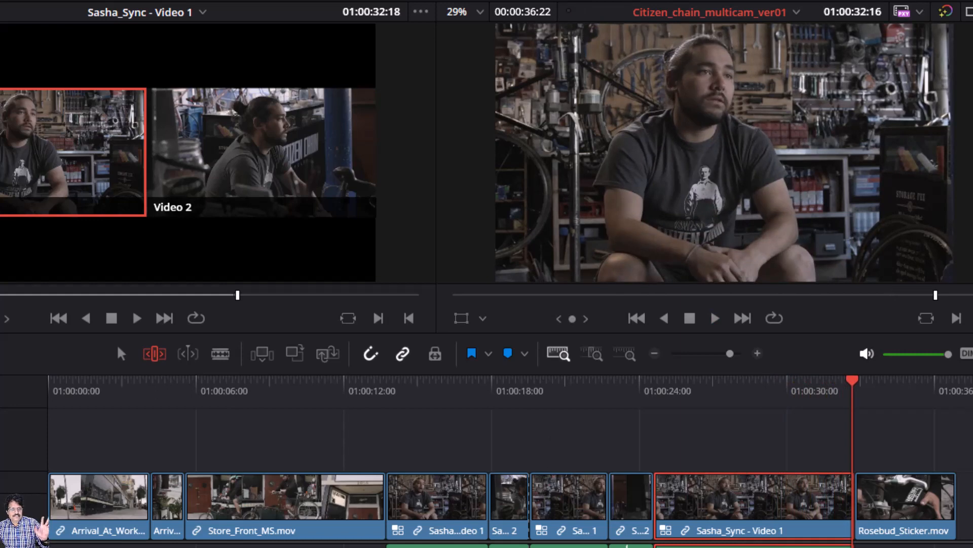
Replay the start of the last Sasha_Sync clip and split it at 01:00:26:17.
click(653, 385)
key(space)
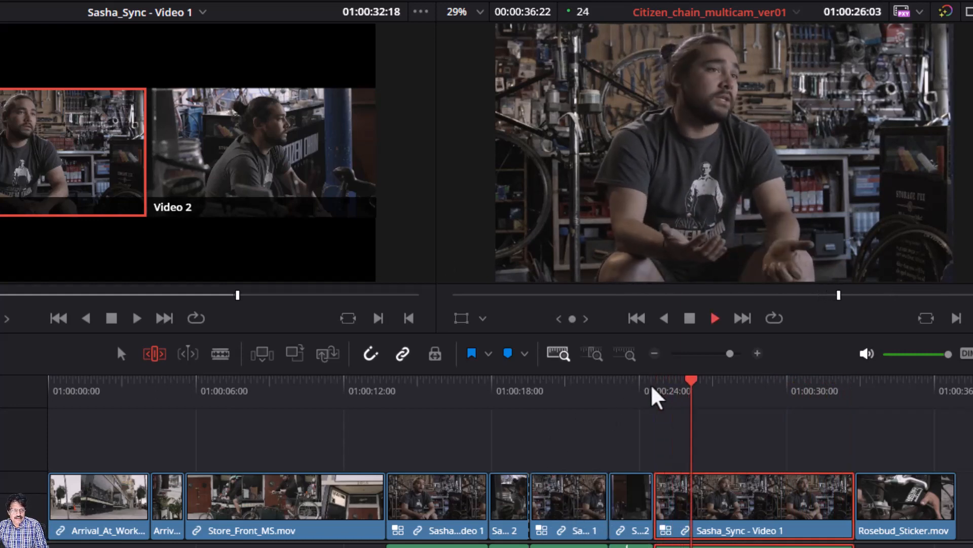
key(space)
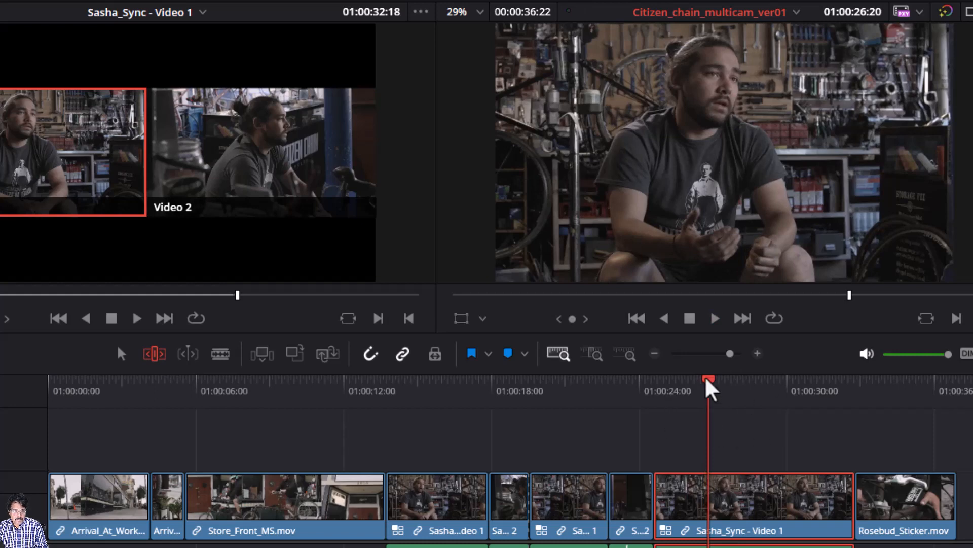
drag(706, 380, 706, 380)
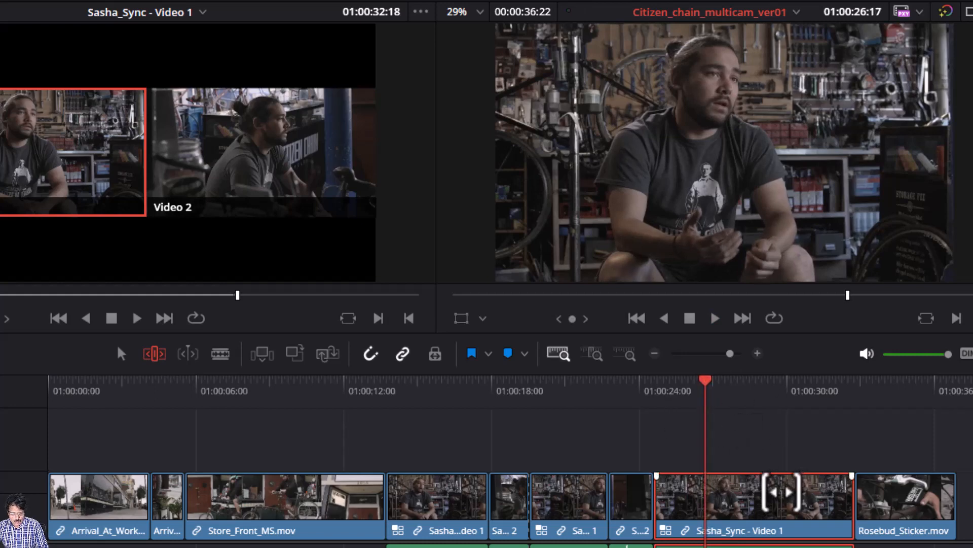
key(ctrl+b)
Play on from the new cut and split the remaining last Sasha_Sync clip again at 01:00:28:14.
key(space)
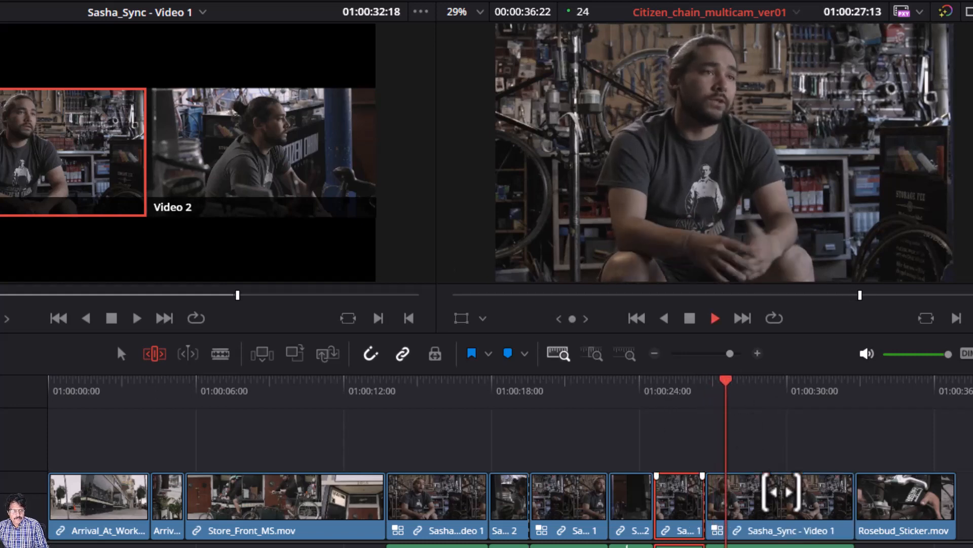
key(space)
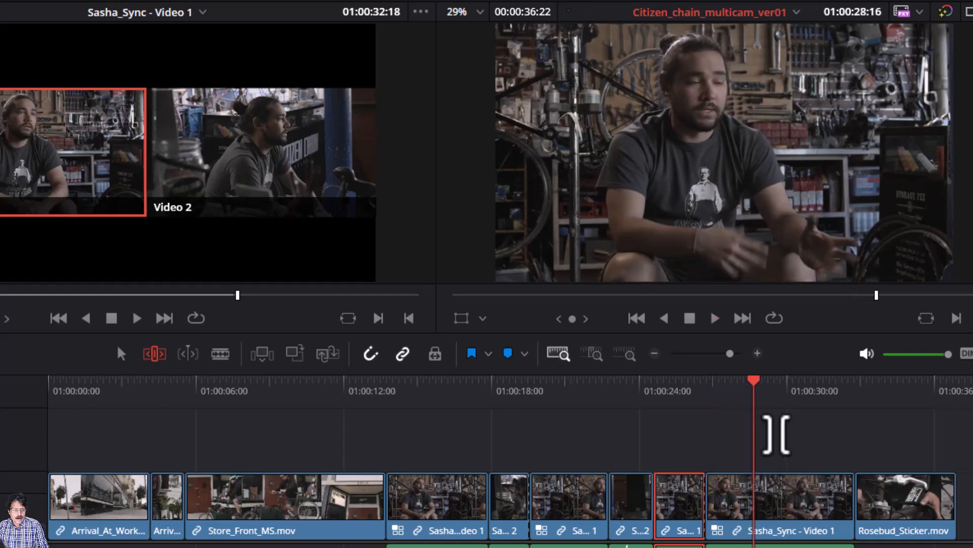
click(752, 382)
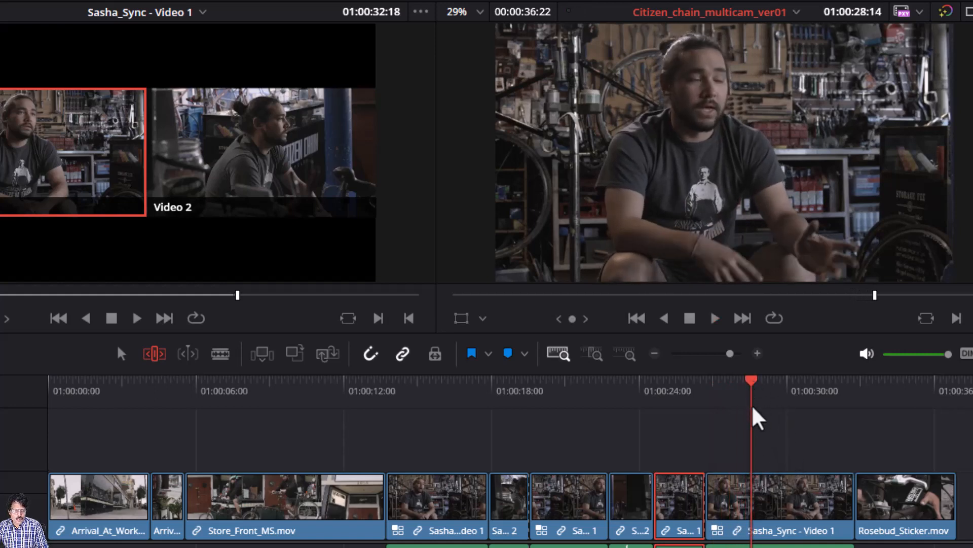
key(ctrl+b)
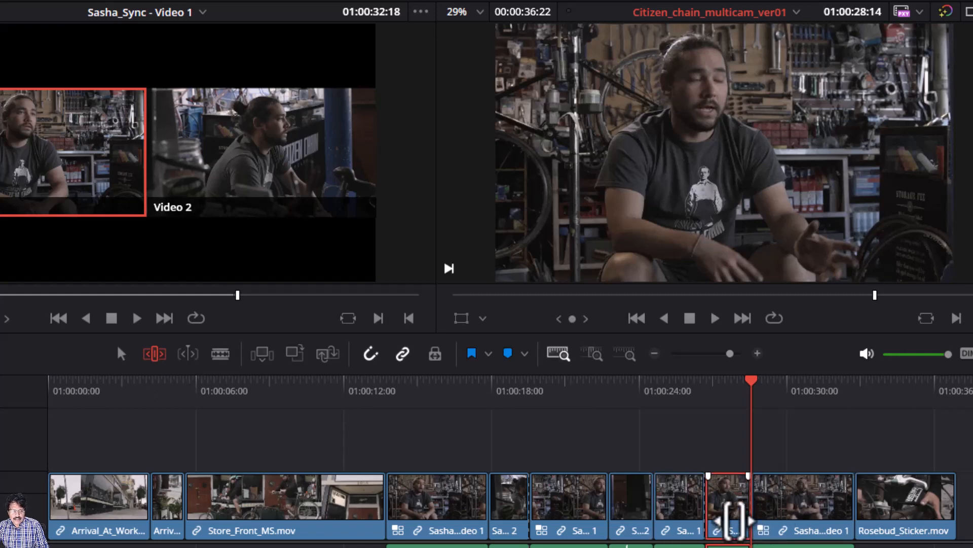
Switch the Sasha_Sync segment between the two new cuts to the Video 2 angle and play from just before it.
right_click(729, 520)
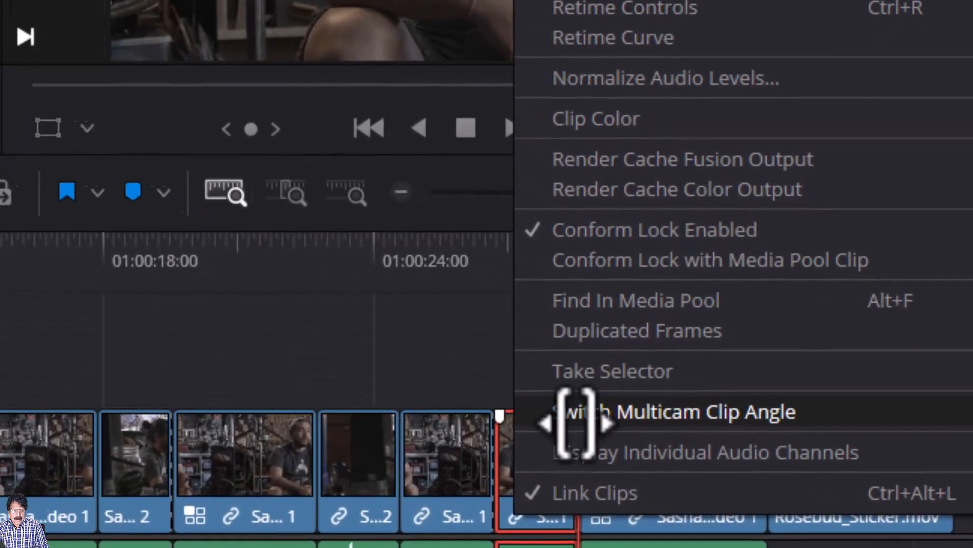
mouse_move(577, 421)
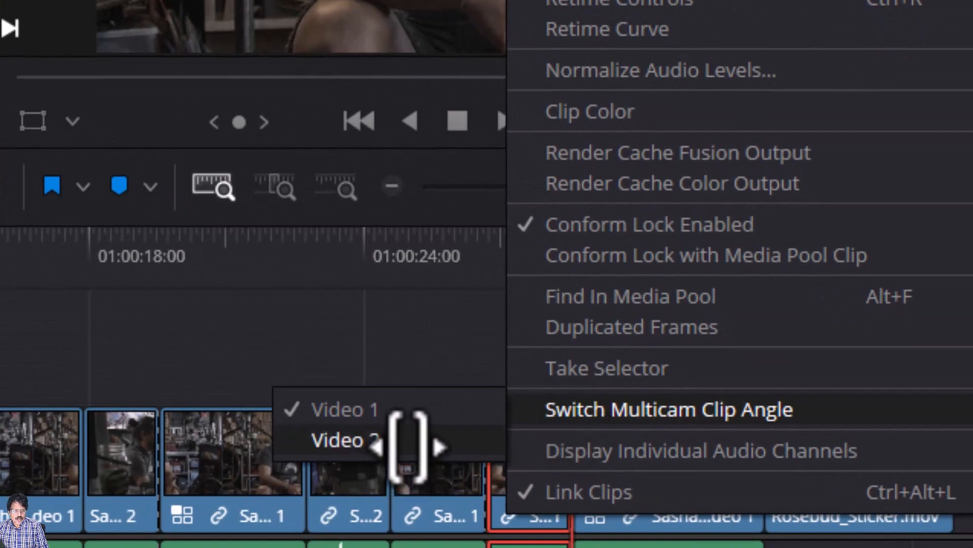
click(426, 452)
click(443, 248)
key(space)
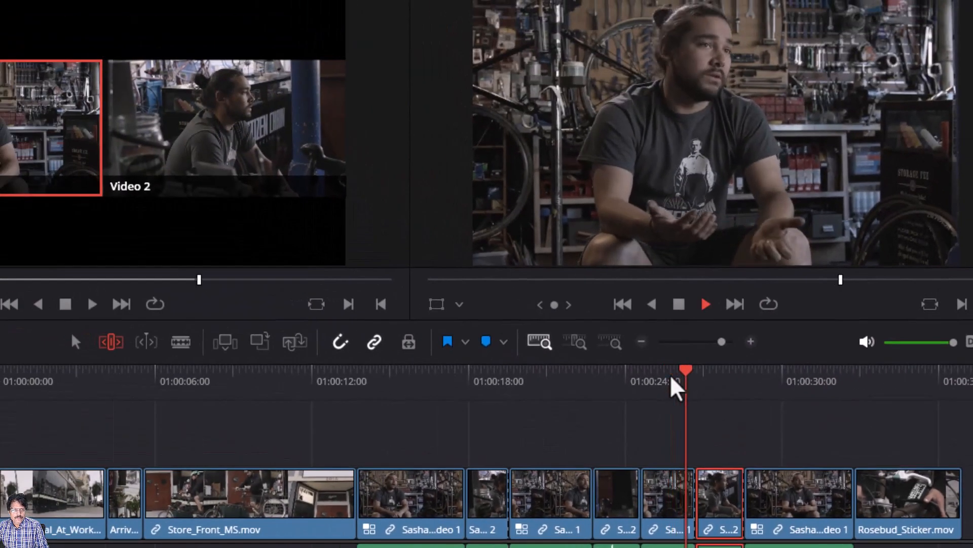
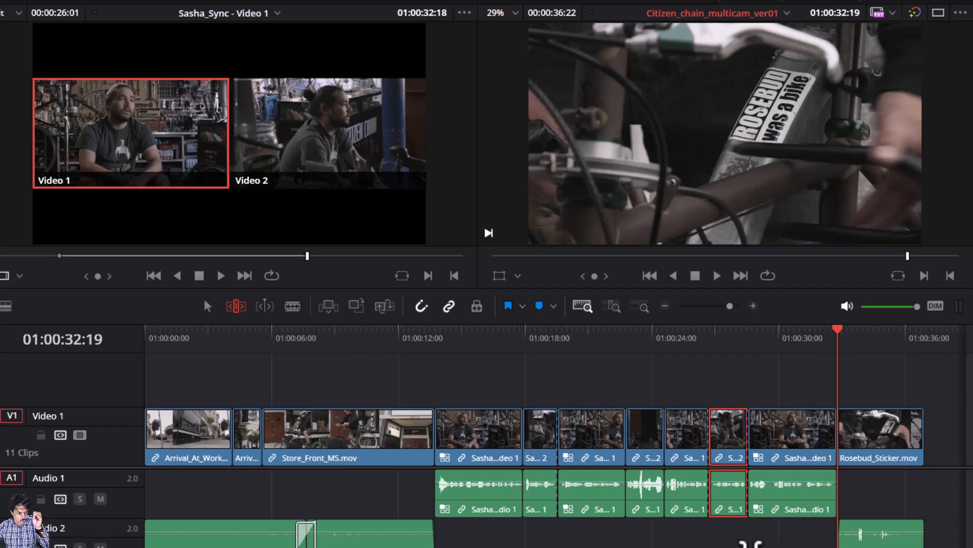
Play the timeline from 01:00:10:08 through the end of Store_Front_MS.mov into the first Sasha_Sync clip.
click(363, 335)
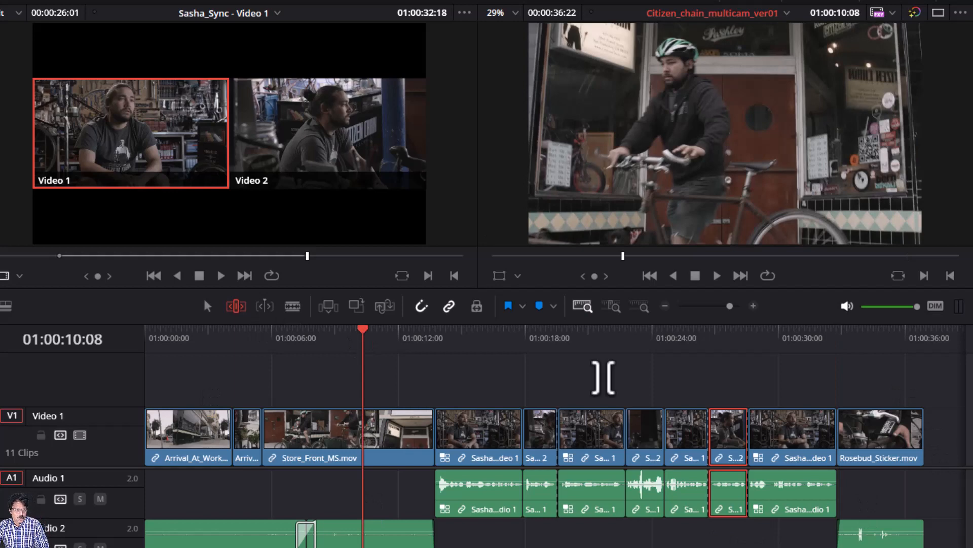
key(space)
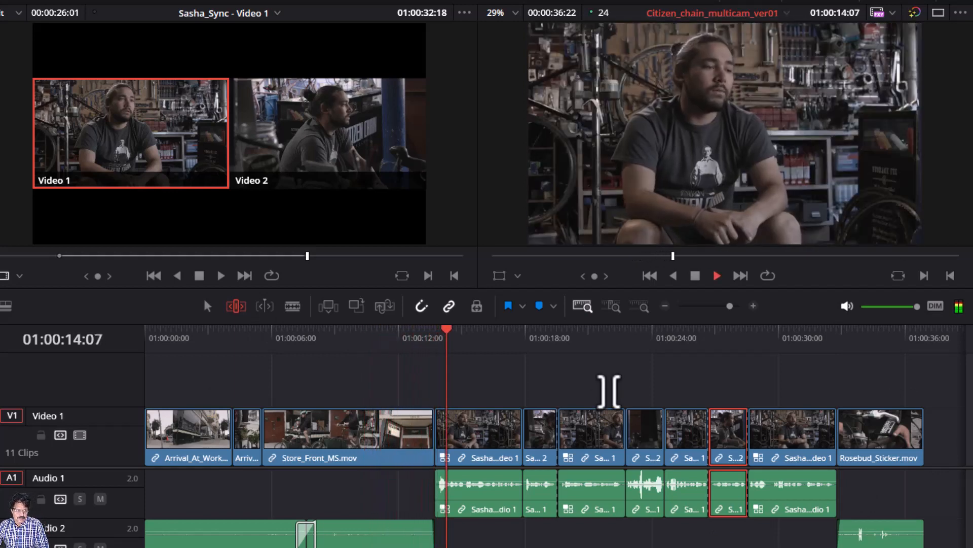
key(space)
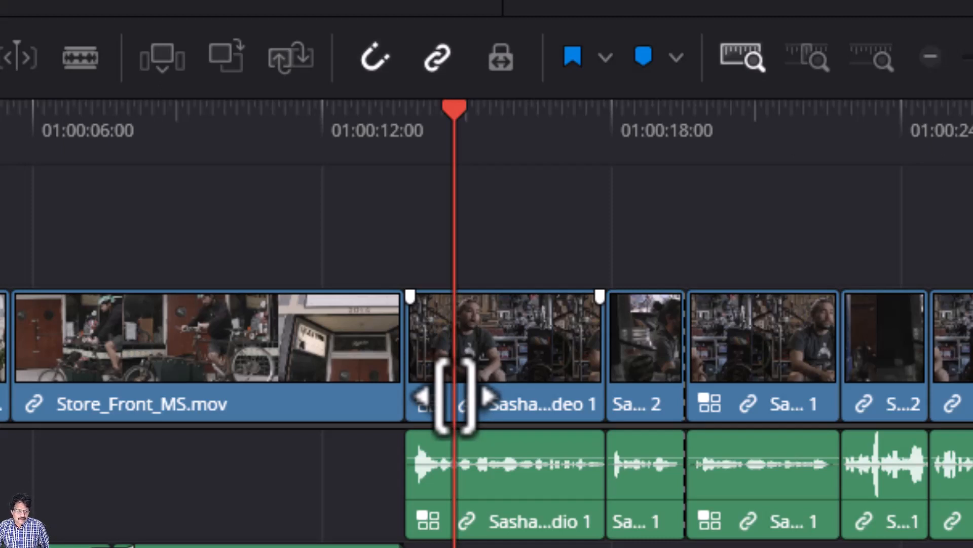
With linked selection and snapping off, ripple-trim about 01:10 from the first Sasha_Sync clip's video start so its audio leads in under Store_Front_MS.mov.
click(489, 355)
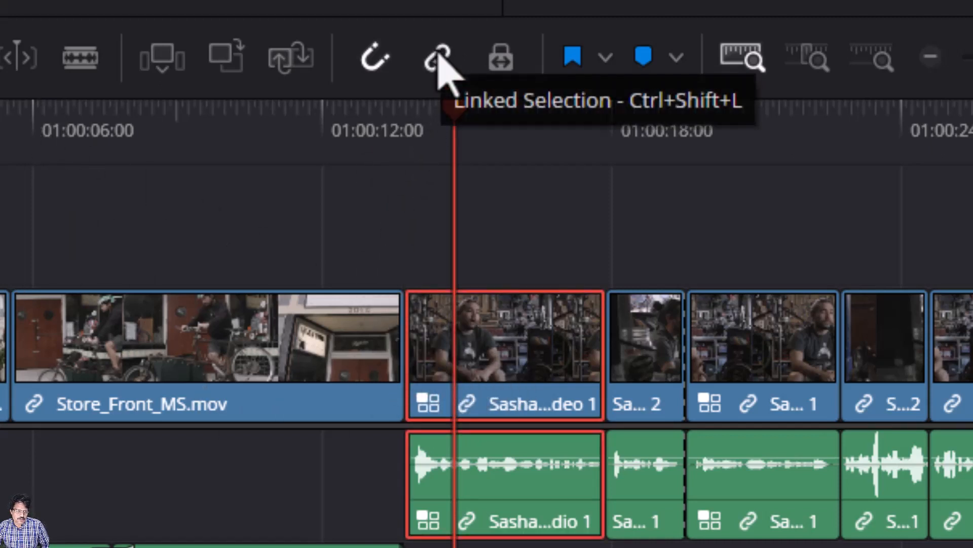
click(363, 233)
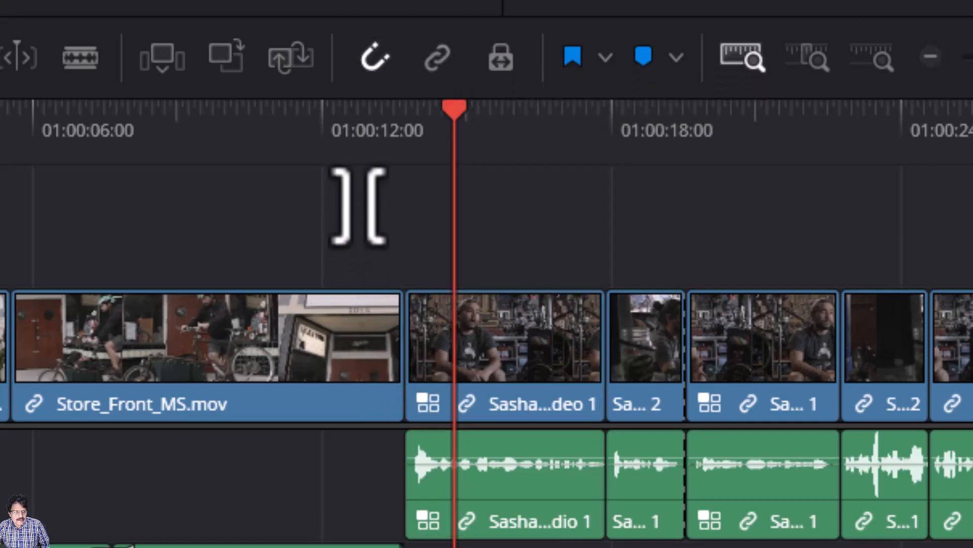
drag(463, 129, 415, 127)
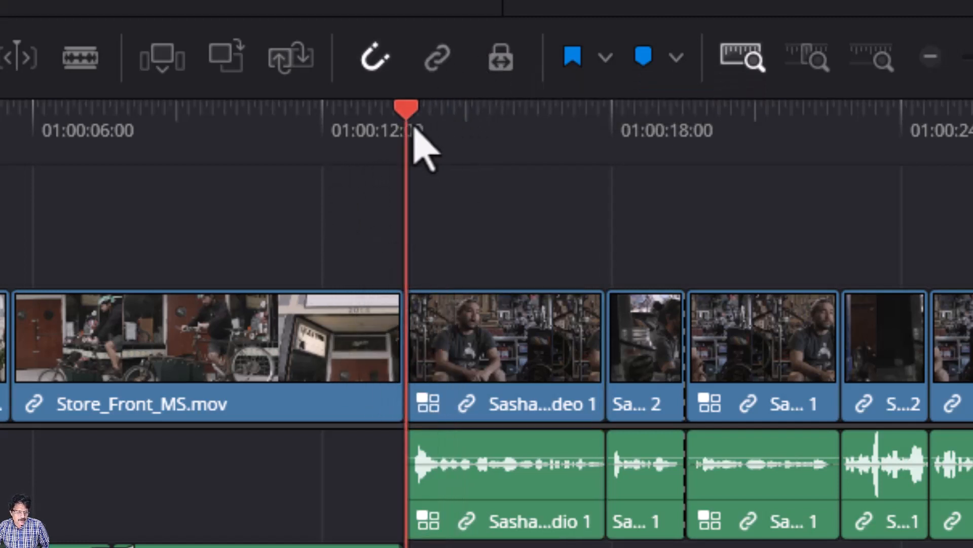
click(423, 342)
drag(446, 336, 434, 350)
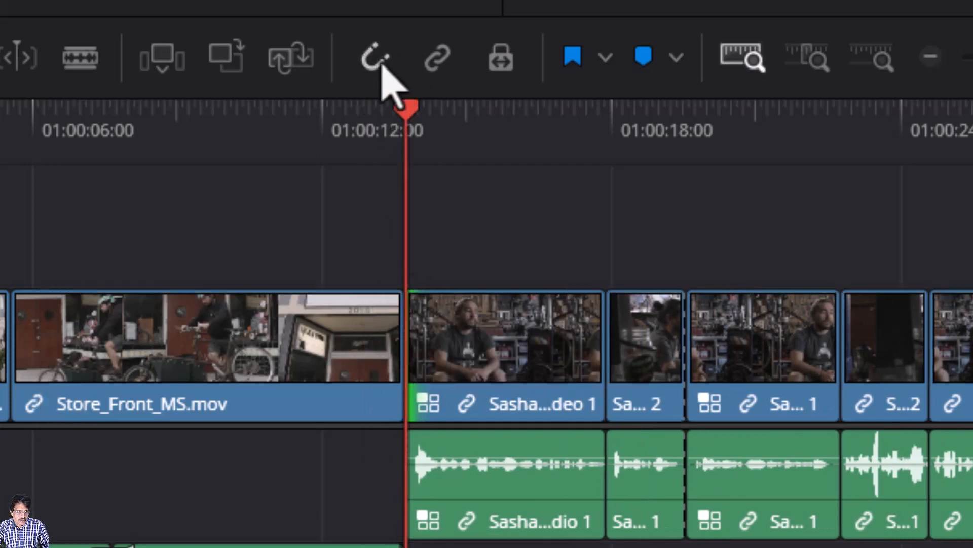
drag(428, 348, 485, 374)
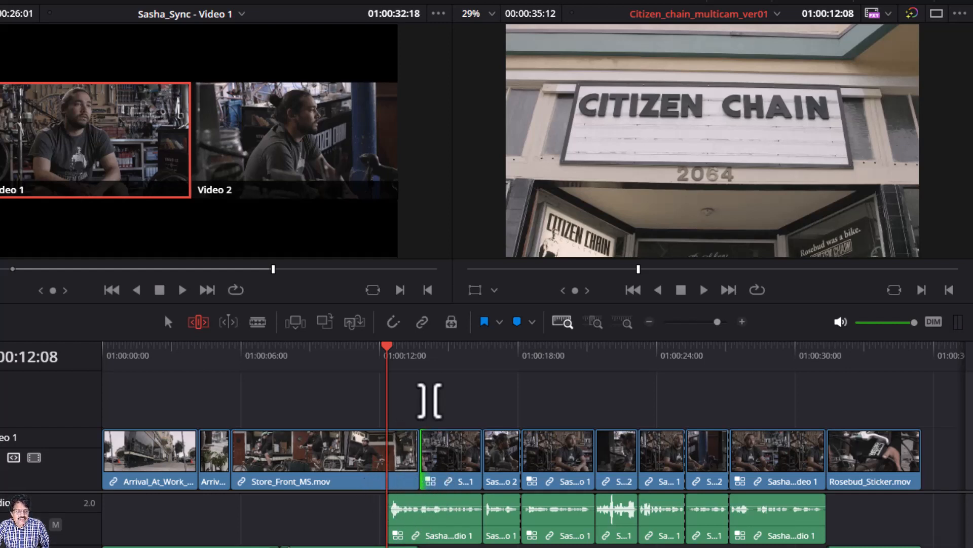
Replay the split edit from Store_Front_MS.mov into the first Sasha_Sync clip and on into the Video 2 segment.
click(331, 357)
key(space)
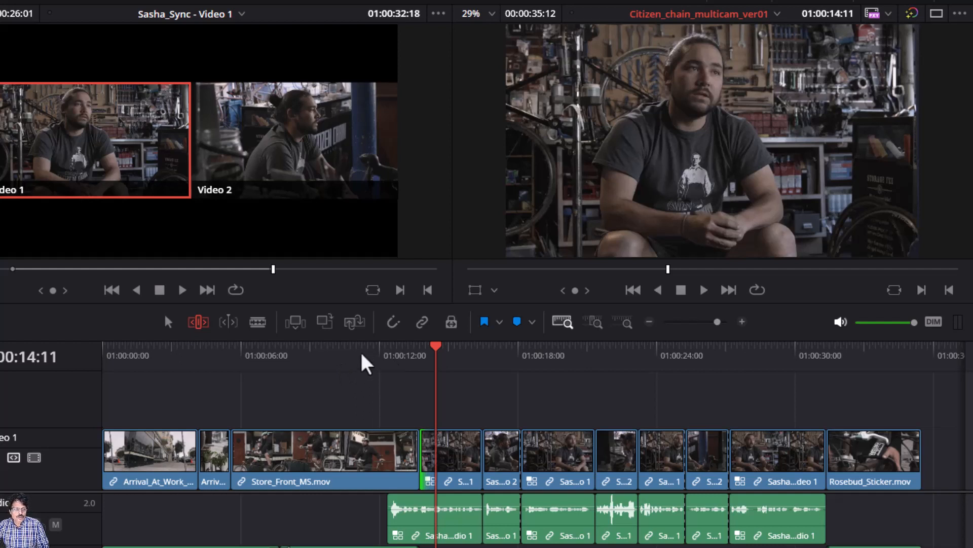
click(361, 361)
key(space)
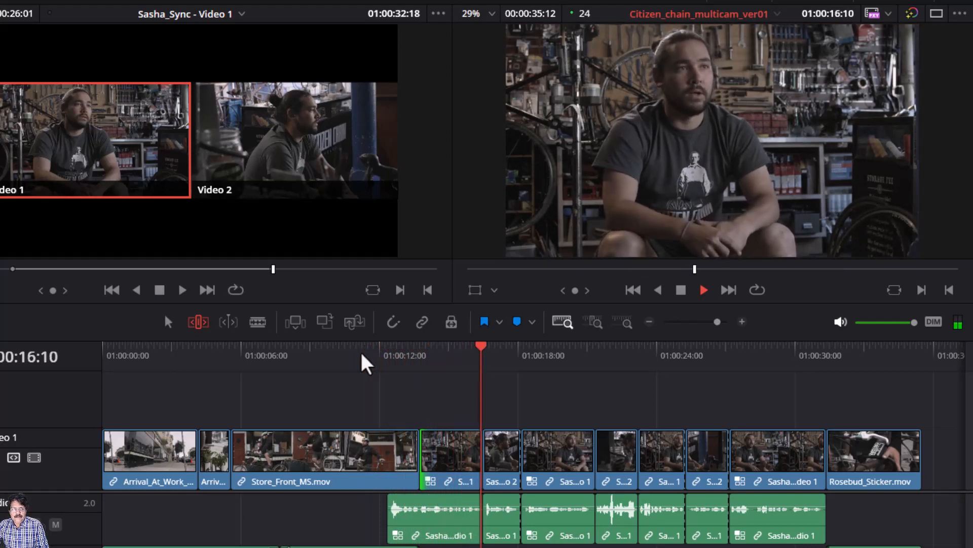
key(space)
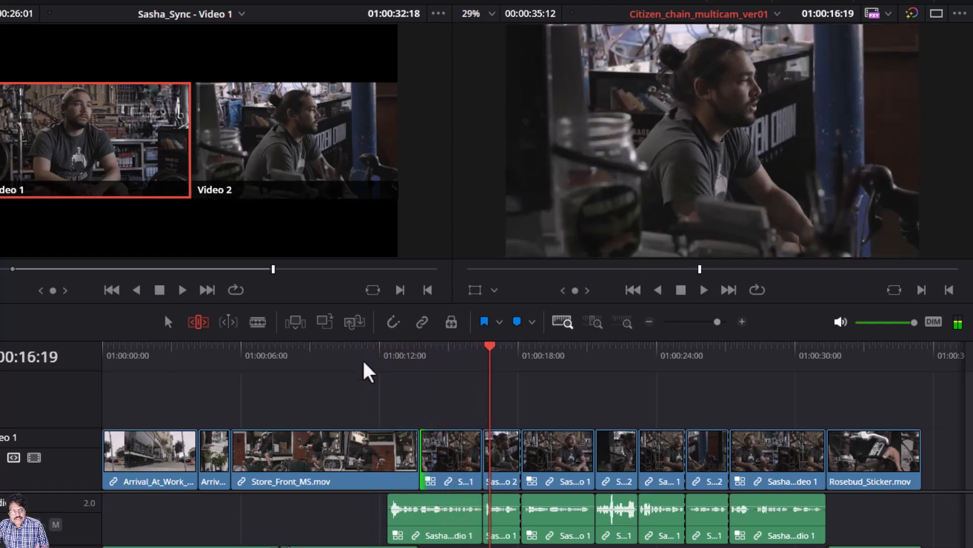
Review the end of the last Sasha_Sync clip and ripple-trim about 01:02 from its video end so its audio continues under Rosebud_Sticker.mov.
click(791, 356)
key(space)
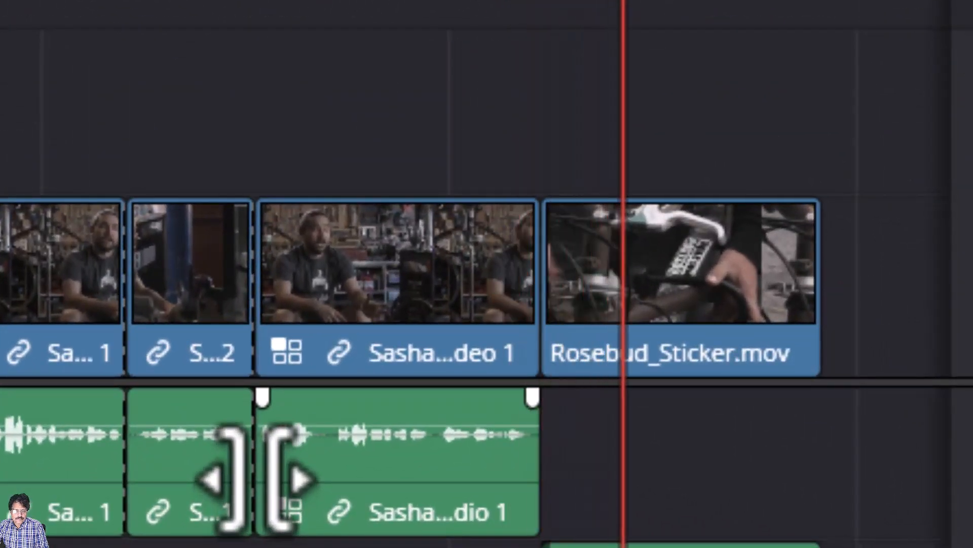
click(424, 4)
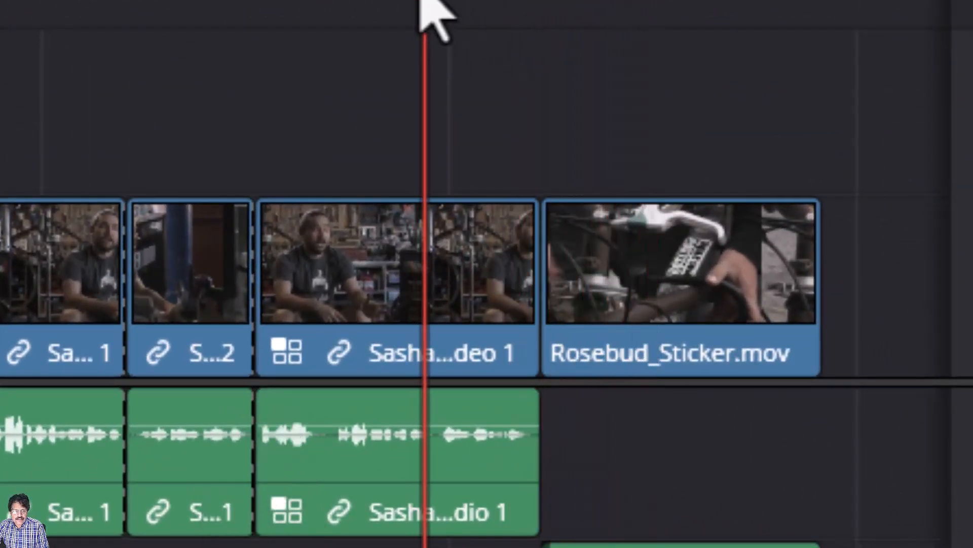
key(space)
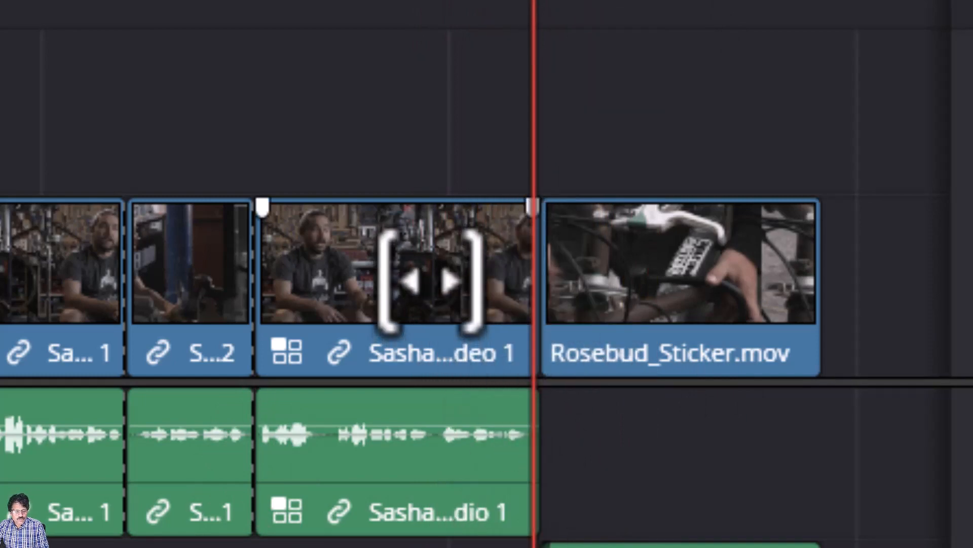
key(v)
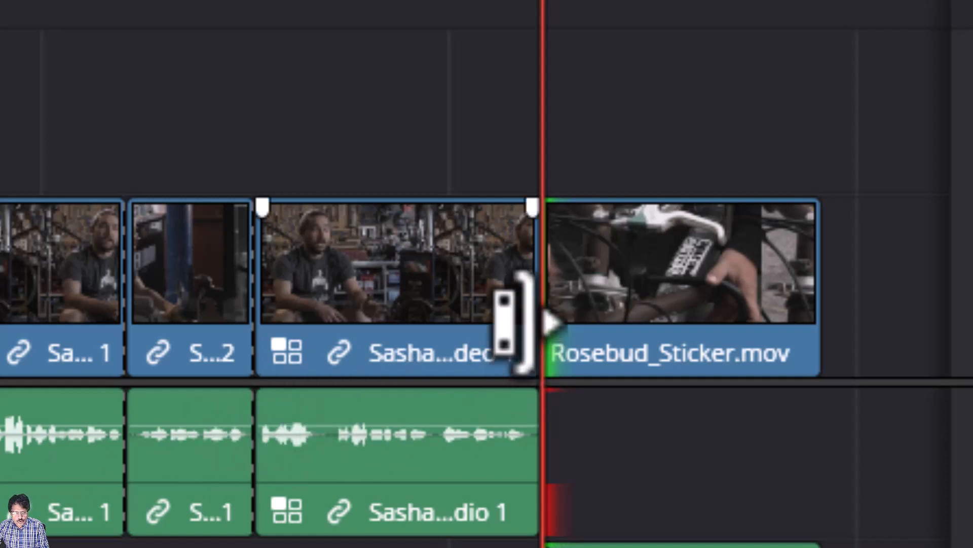
click(507, 284)
drag(504, 283, 437, 274)
drag(588, 214, 581, 215)
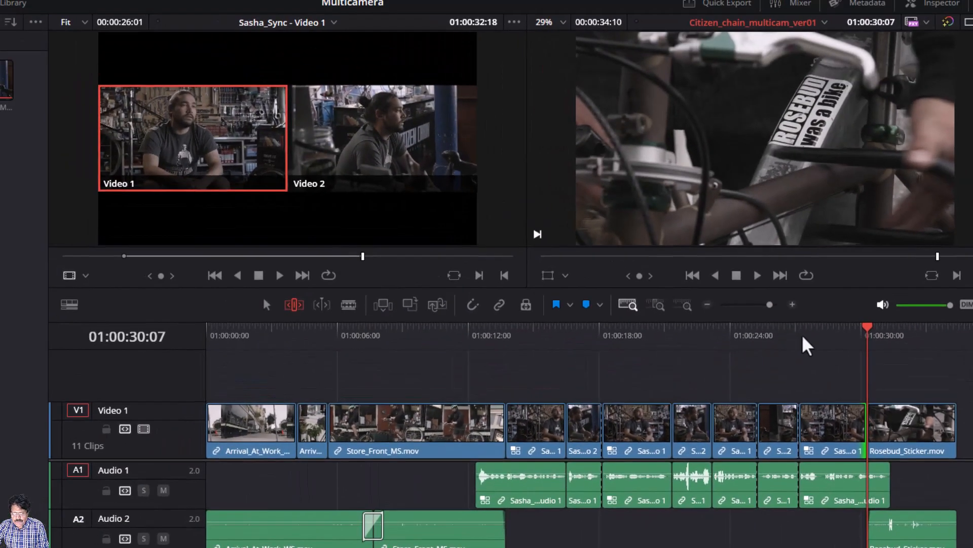
Play from 01:00:27:06 through the trimmed end of the last Sasha_Sync clip into Rosebud_Sticker.mov.
click(643, 171)
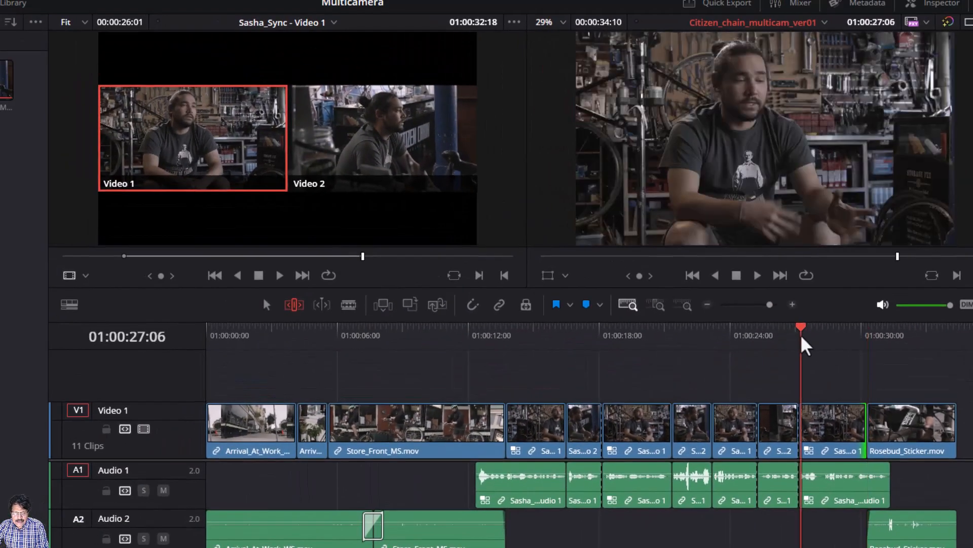
key(space)
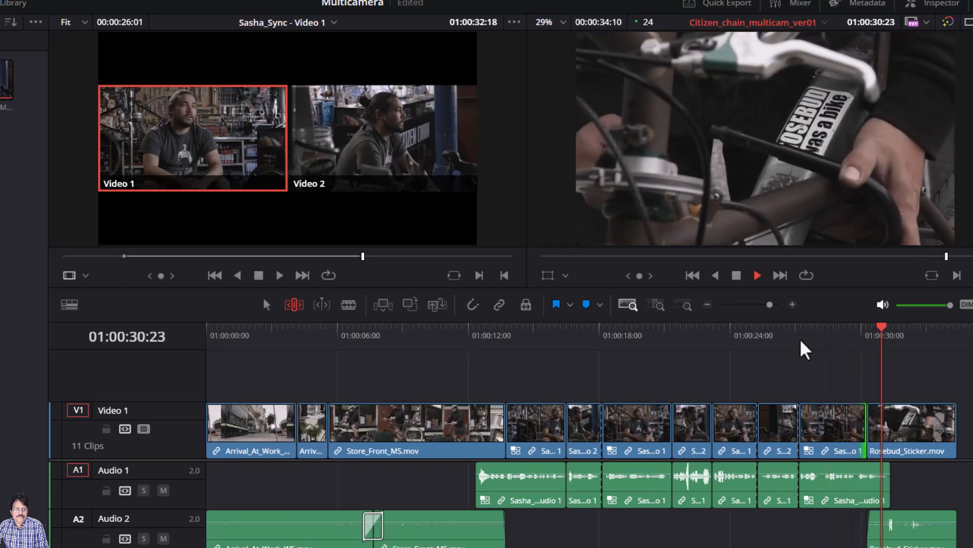
key(space)
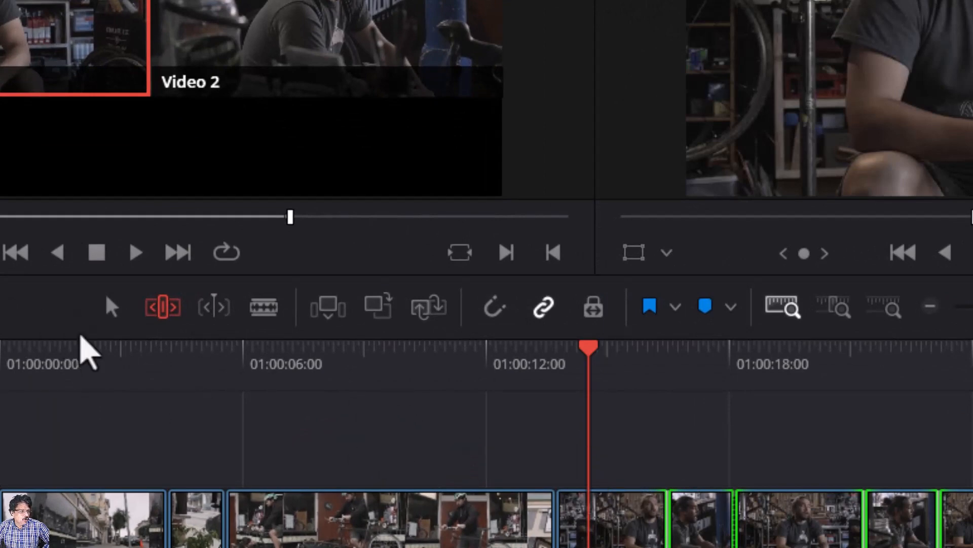
Return to Selection mode, select all seven Sasha_Sync segments with their audio and flatten them into their source camera clips.
click(111, 309)
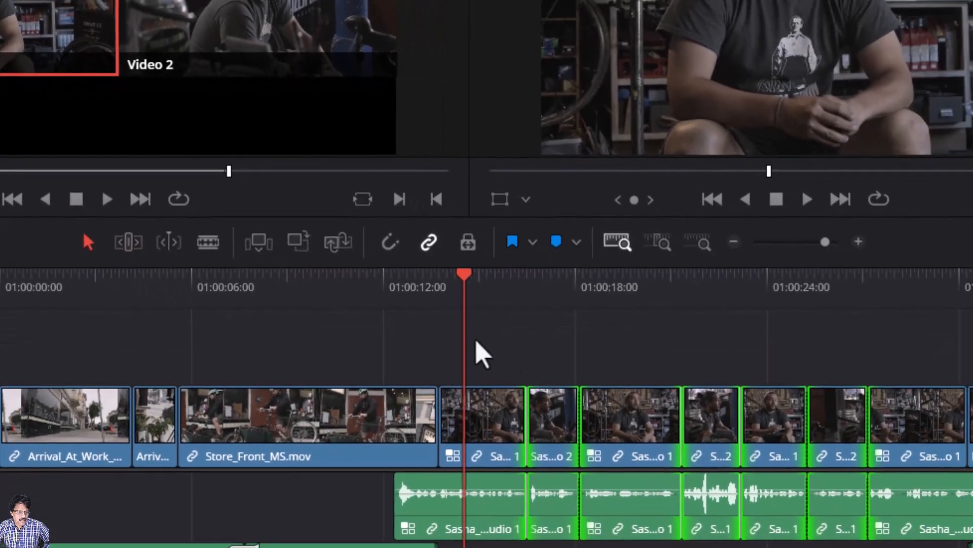
drag(473, 336, 917, 427)
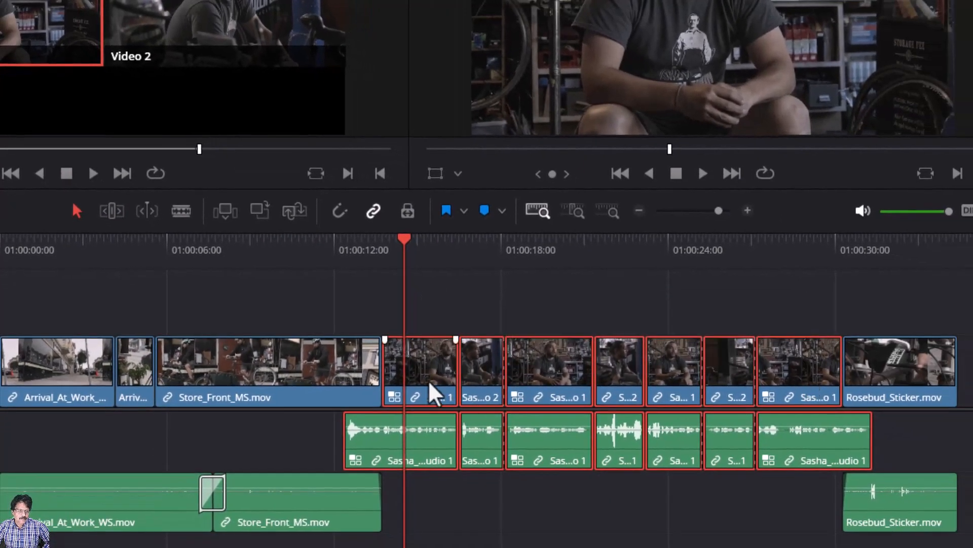
right_click(430, 390)
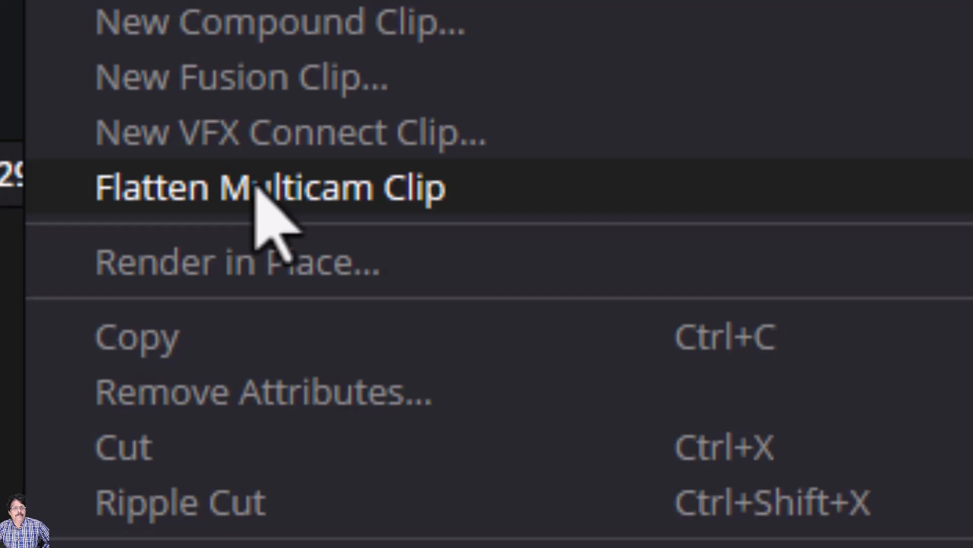
mouse_move(257, 189)
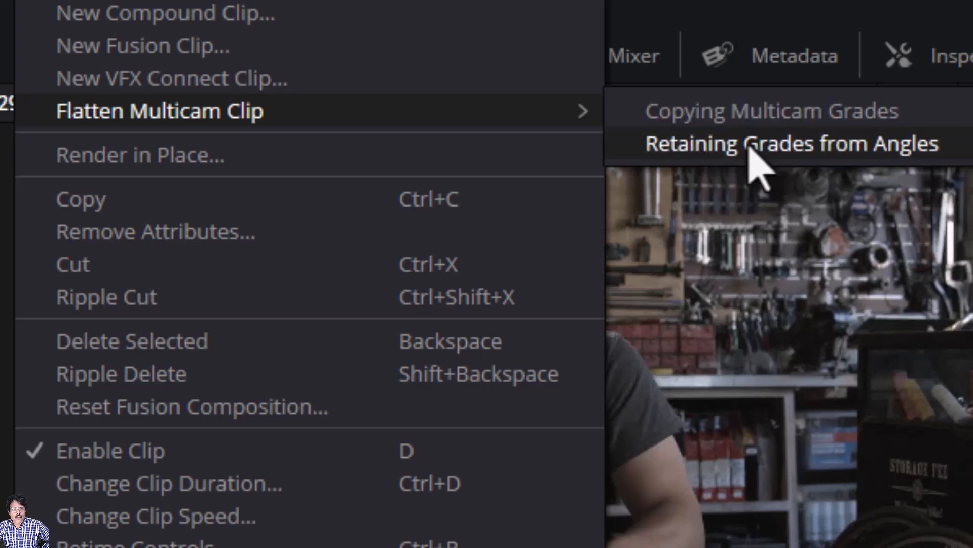
click(697, 119)
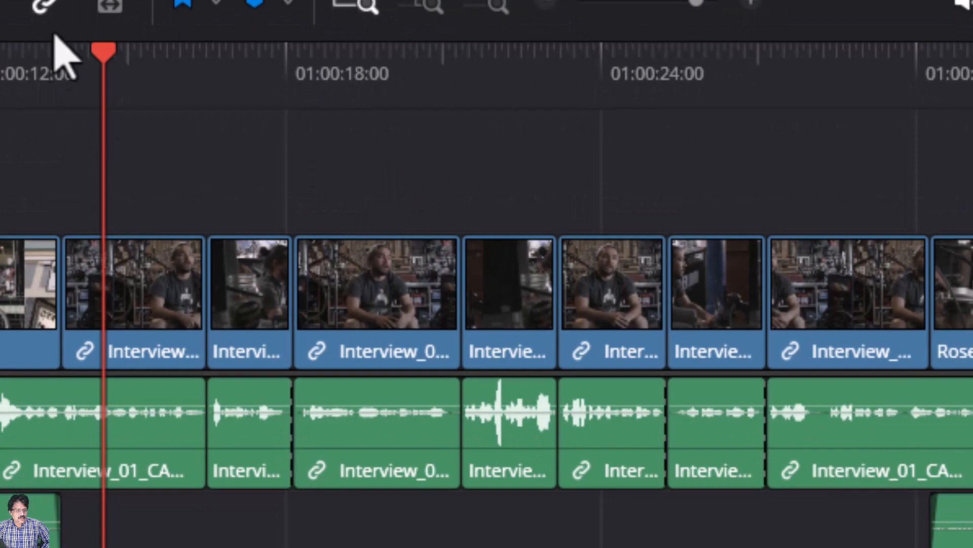
Delete the Sasha_Sync multicam clip from the Interviews bin and undo that deletion.
click(10, 52)
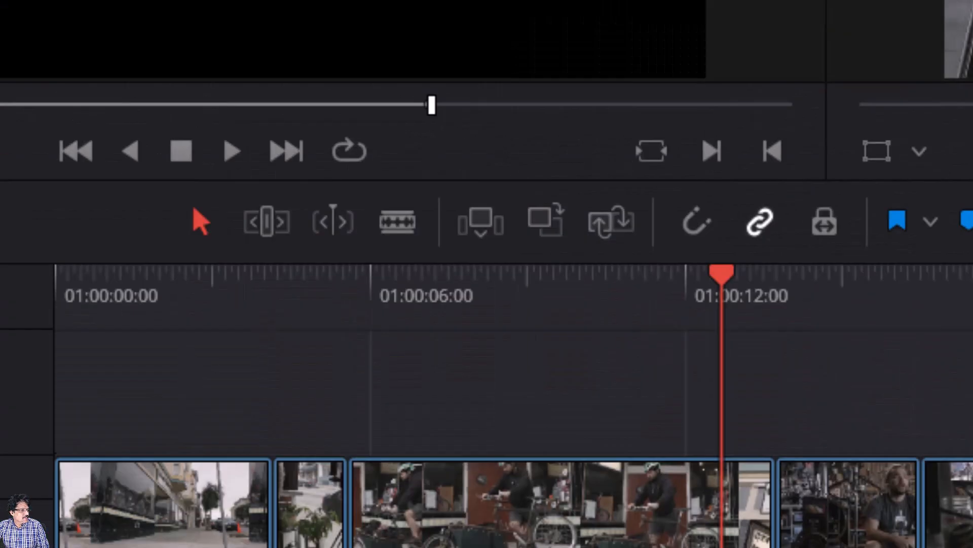
right_click(160, 94)
click(287, 485)
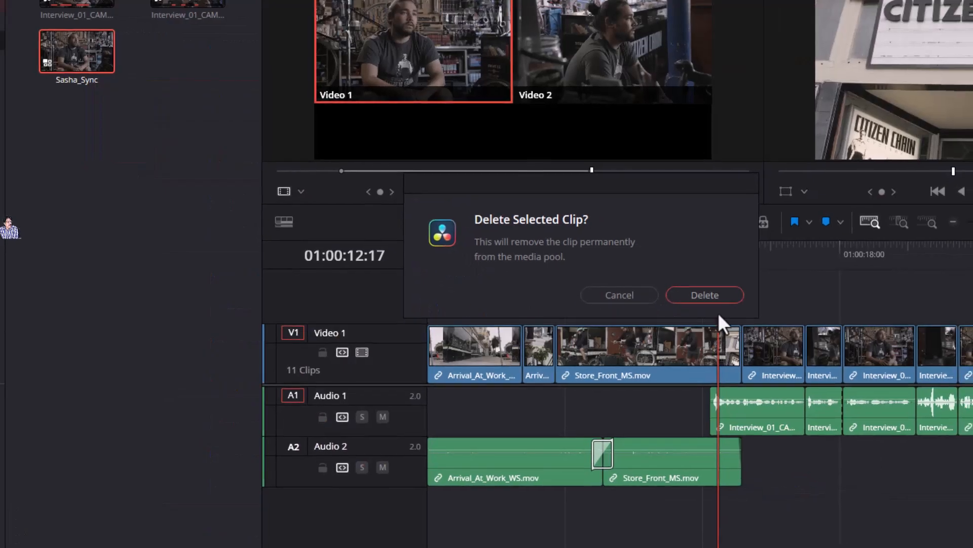
click(705, 295)
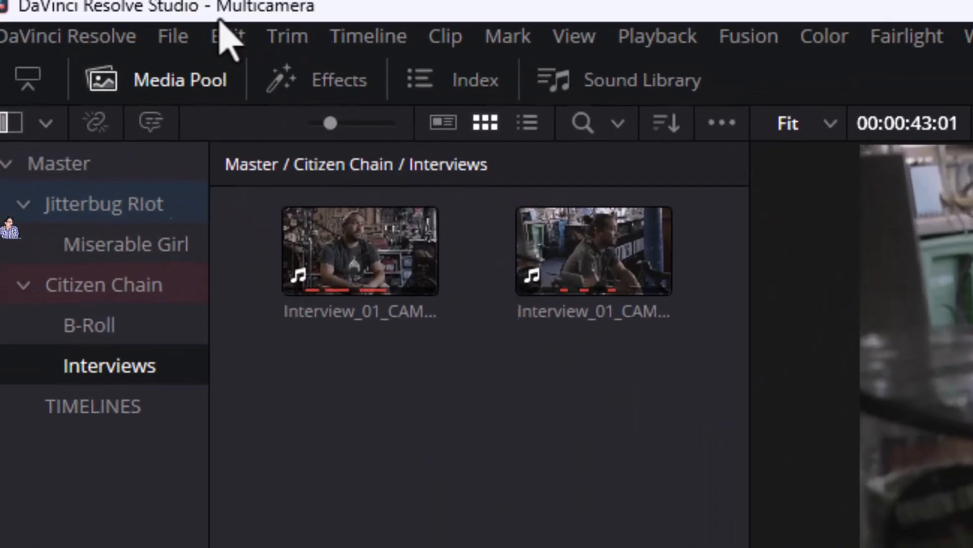
click(219, 36)
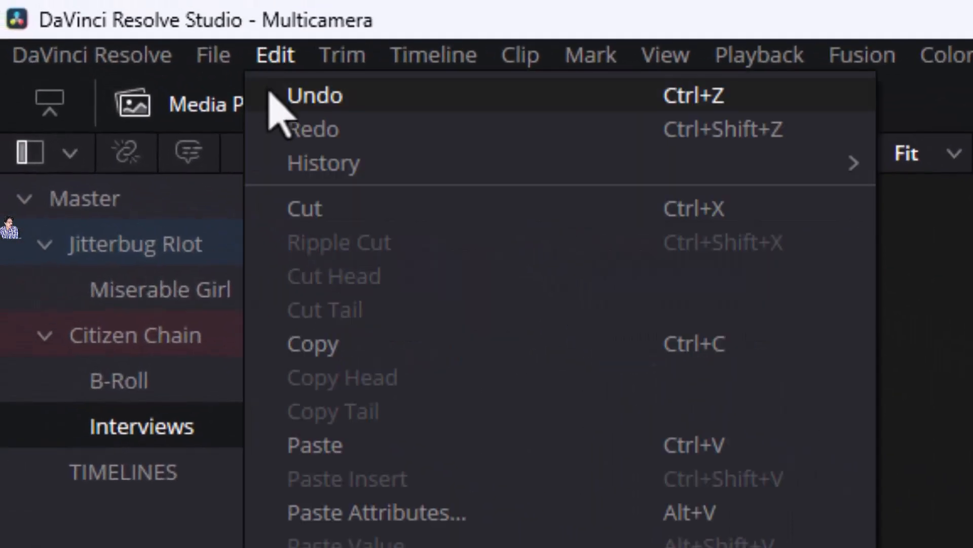
click(272, 99)
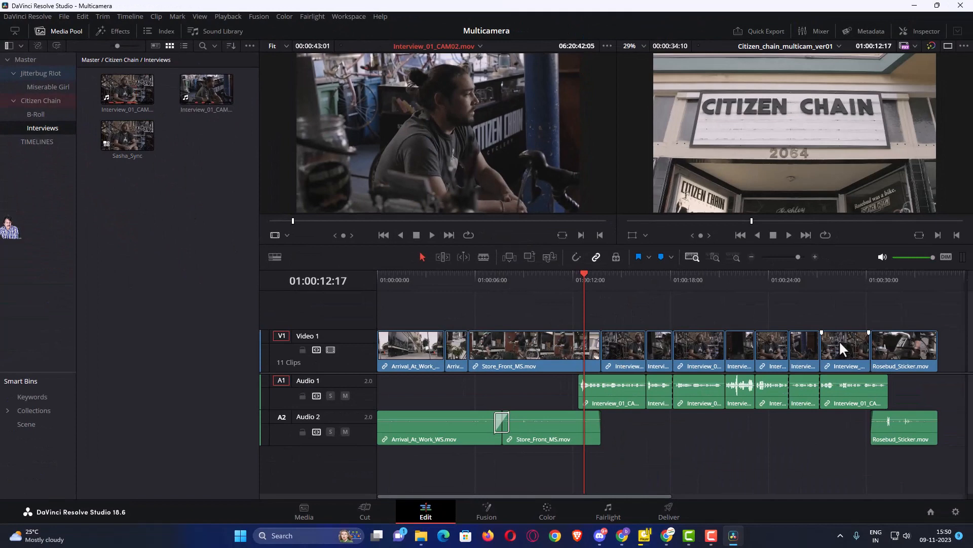
Play the timeline from 01:00:11:05 to review the flattened interview edit.
click(559, 275)
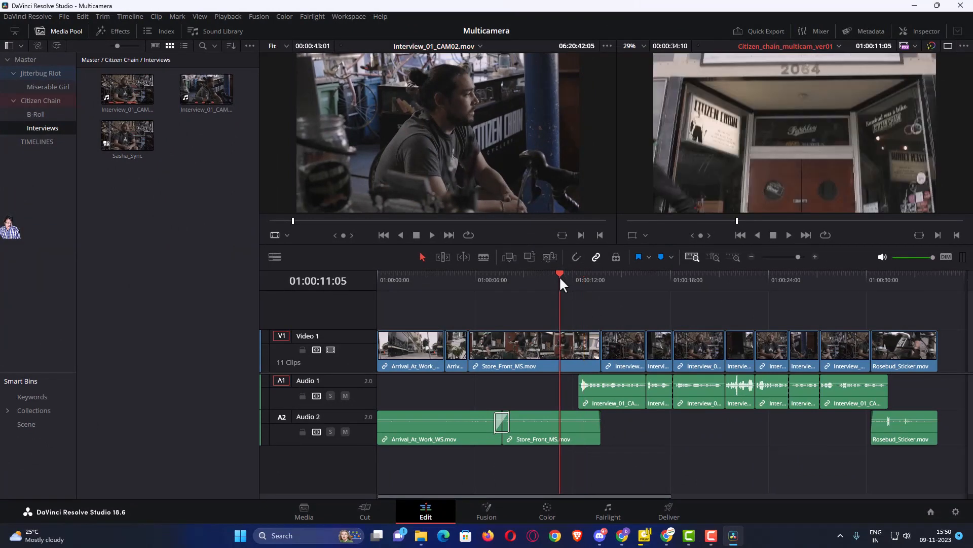
key(space)
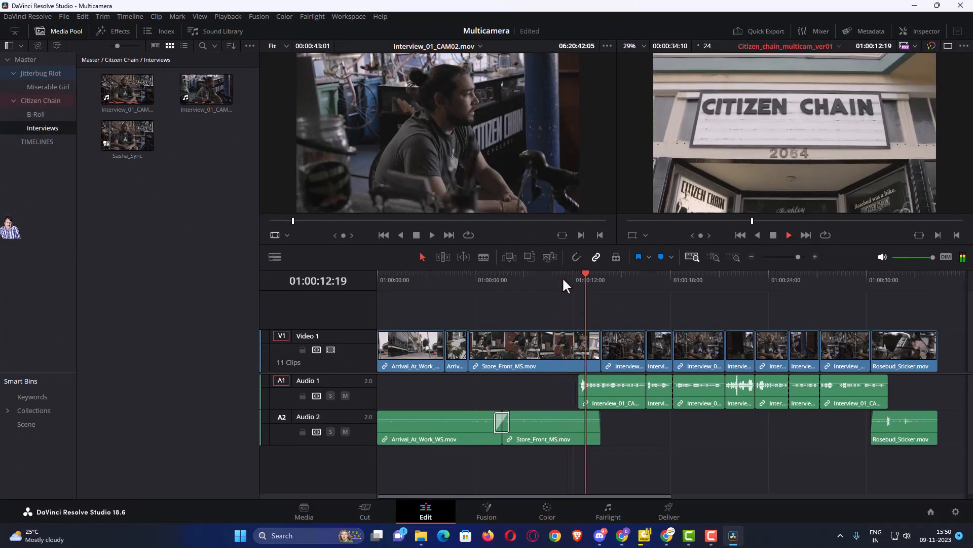